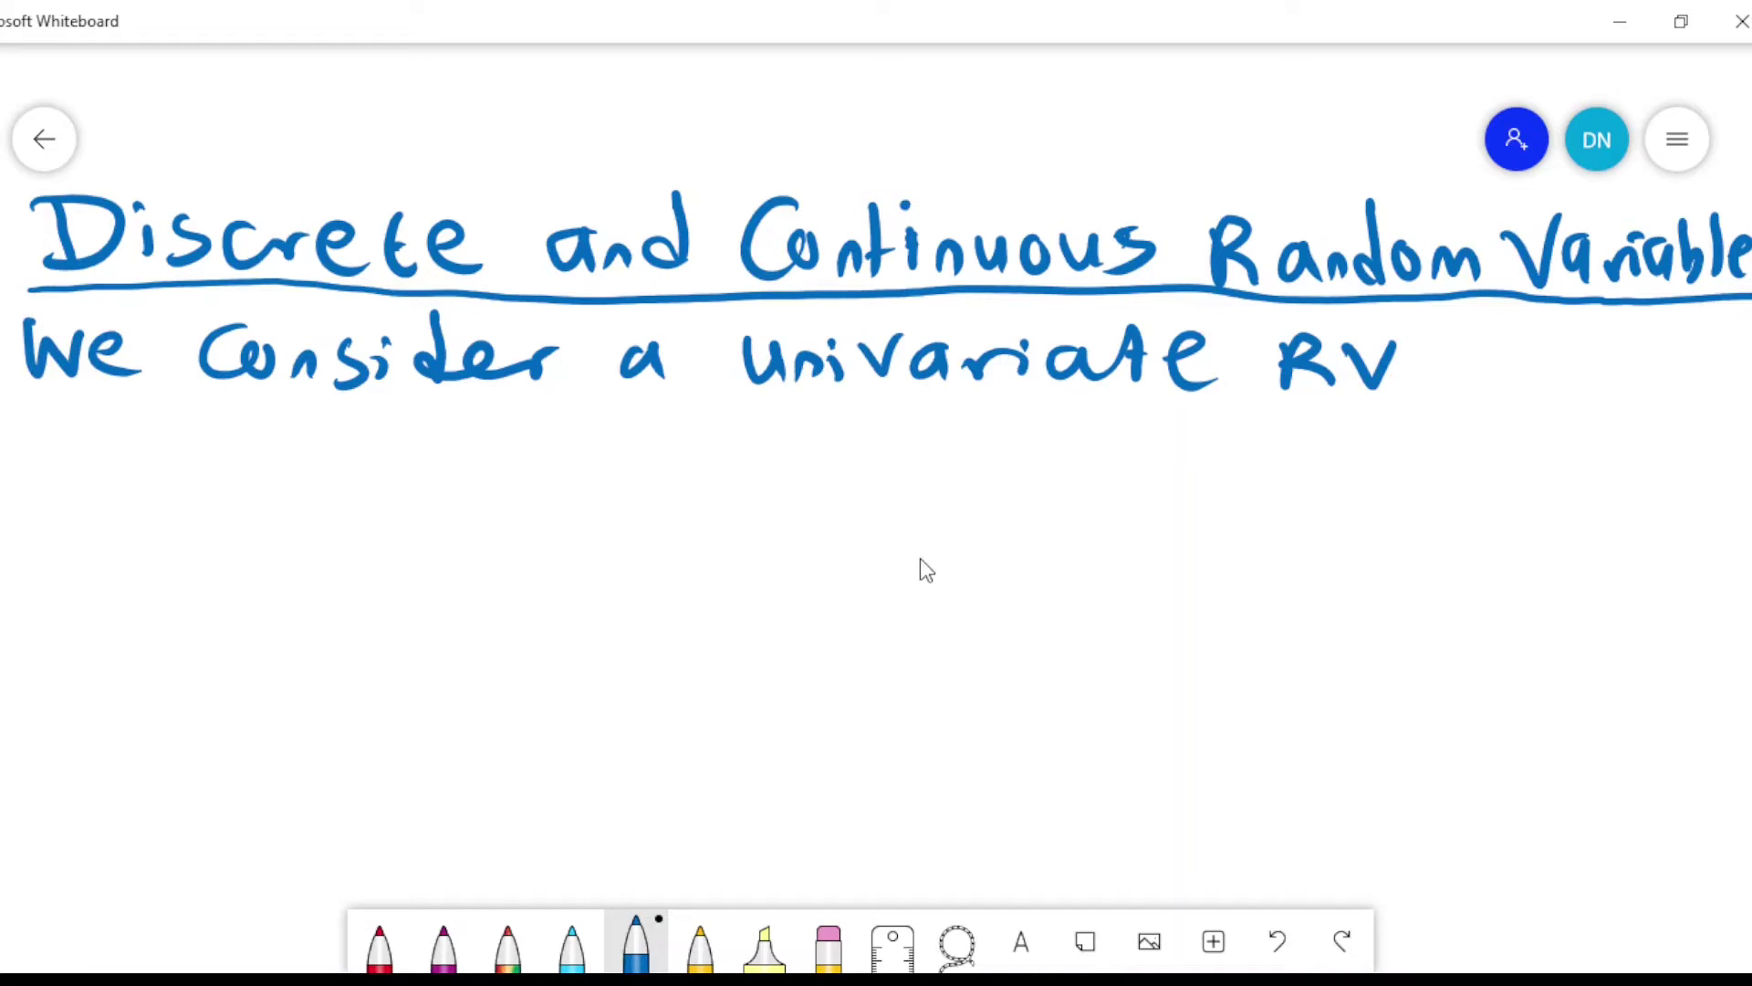
Step: Handwrite the heading '1) Let x have a pdf' in blue ink
{"action": "left_click_drag", "start_coordinate": [6, 438], "coordinate": [9, 492]}
{"action": "left_click_drag", "start_coordinate": [45, 436], "coordinate": [60, 495]}
{"action": "mouse_move", "coordinate": [146, 434]}
{"action": "left_mouse_down"}
{"action": "mouse_move", "coordinate": [181, 489]}
{"action": "mouse_move", "coordinate": [266, 493]}
{"action": "mouse_move", "coordinate": [278, 465]}
{"action": "left_mouse_up"}
{"action": "mouse_move", "coordinate": [325, 486]}
{"action": "left_mouse_down"}
{"action": "mouse_move", "coordinate": [372, 447]}
{"action": "mouse_move", "coordinate": [381, 490]}
{"action": "left_mouse_up"}
{"action": "mouse_move", "coordinate": [467, 431]}
{"action": "left_mouse_down"}
{"action": "mouse_move", "coordinate": [469, 490]}
{"action": "mouse_move", "coordinate": [513, 493]}
{"action": "left_mouse_up"}
{"action": "mouse_move", "coordinate": [546, 462]}
{"action": "left_mouse_down"}
{"action": "mouse_move", "coordinate": [520, 484]}
{"action": "mouse_move", "coordinate": [555, 491]}
{"action": "left_mouse_up"}
{"action": "mouse_move", "coordinate": [569, 462]}
{"action": "left_mouse_down"}
{"action": "mouse_move", "coordinate": [655, 453]}
{"action": "mouse_move", "coordinate": [672, 490]}
{"action": "left_mouse_up"}
{"action": "left_click_drag", "start_coordinate": [775, 457], "coordinate": [792, 490]}
{"action": "mouse_move", "coordinate": [904, 444]}
{"action": "left_mouse_down"}
{"action": "mouse_move", "coordinate": [909, 500]}
{"action": "mouse_move", "coordinate": [917, 470]}
{"action": "left_mouse_up"}
{"action": "mouse_move", "coordinate": [987, 420]}
{"action": "left_mouse_down"}
{"action": "mouse_move", "coordinate": [1002, 492]}
{"action": "mouse_move", "coordinate": [969, 486]}
{"action": "left_mouse_up"}
{"action": "left_click_drag", "start_coordinate": [1082, 422], "coordinate": [1055, 482]}
{"action": "left_click_drag", "start_coordinate": [1058, 452], "coordinate": [1095, 443]}
Step: Write 'f(x) =' below it, followed by a curly brace
{"action": "left_click_drag", "start_coordinate": [102, 577], "coordinate": [88, 655]}
{"action": "left_click_drag", "start_coordinate": [84, 633], "coordinate": [155, 651]}
{"action": "left_click_drag", "start_coordinate": [168, 619], "coordinate": [192, 637]}
{"action": "left_click_drag", "start_coordinate": [246, 595], "coordinate": [256, 646]}
{"action": "mouse_move", "coordinate": [340, 598]}
{"action": "left_mouse_down"}
{"action": "mouse_move", "coordinate": [412, 595]}
{"action": "mouse_move", "coordinate": [427, 612]}
{"action": "left_mouse_up"}
{"action": "mouse_move", "coordinate": [551, 549]}
{"action": "left_mouse_down"}
{"action": "mouse_move", "coordinate": [530, 639]}
{"action": "mouse_move", "coordinate": [563, 731]}
{"action": "left_mouse_up"}
Step: Write the first case: e^-x for x ≥ 0
{"action": "mouse_move", "coordinate": [620, 607]}
{"action": "left_mouse_down"}
{"action": "mouse_move", "coordinate": [662, 584]}
{"action": "mouse_move", "coordinate": [685, 622]}
{"action": "left_mouse_up"}
{"action": "left_click_drag", "start_coordinate": [626, 548], "coordinate": [661, 542]}
{"action": "mouse_move", "coordinate": [685, 533]}
{"action": "left_mouse_down"}
{"action": "mouse_move", "coordinate": [727, 524]}
{"action": "mouse_move", "coordinate": [763, 558]}
{"action": "left_mouse_up"}
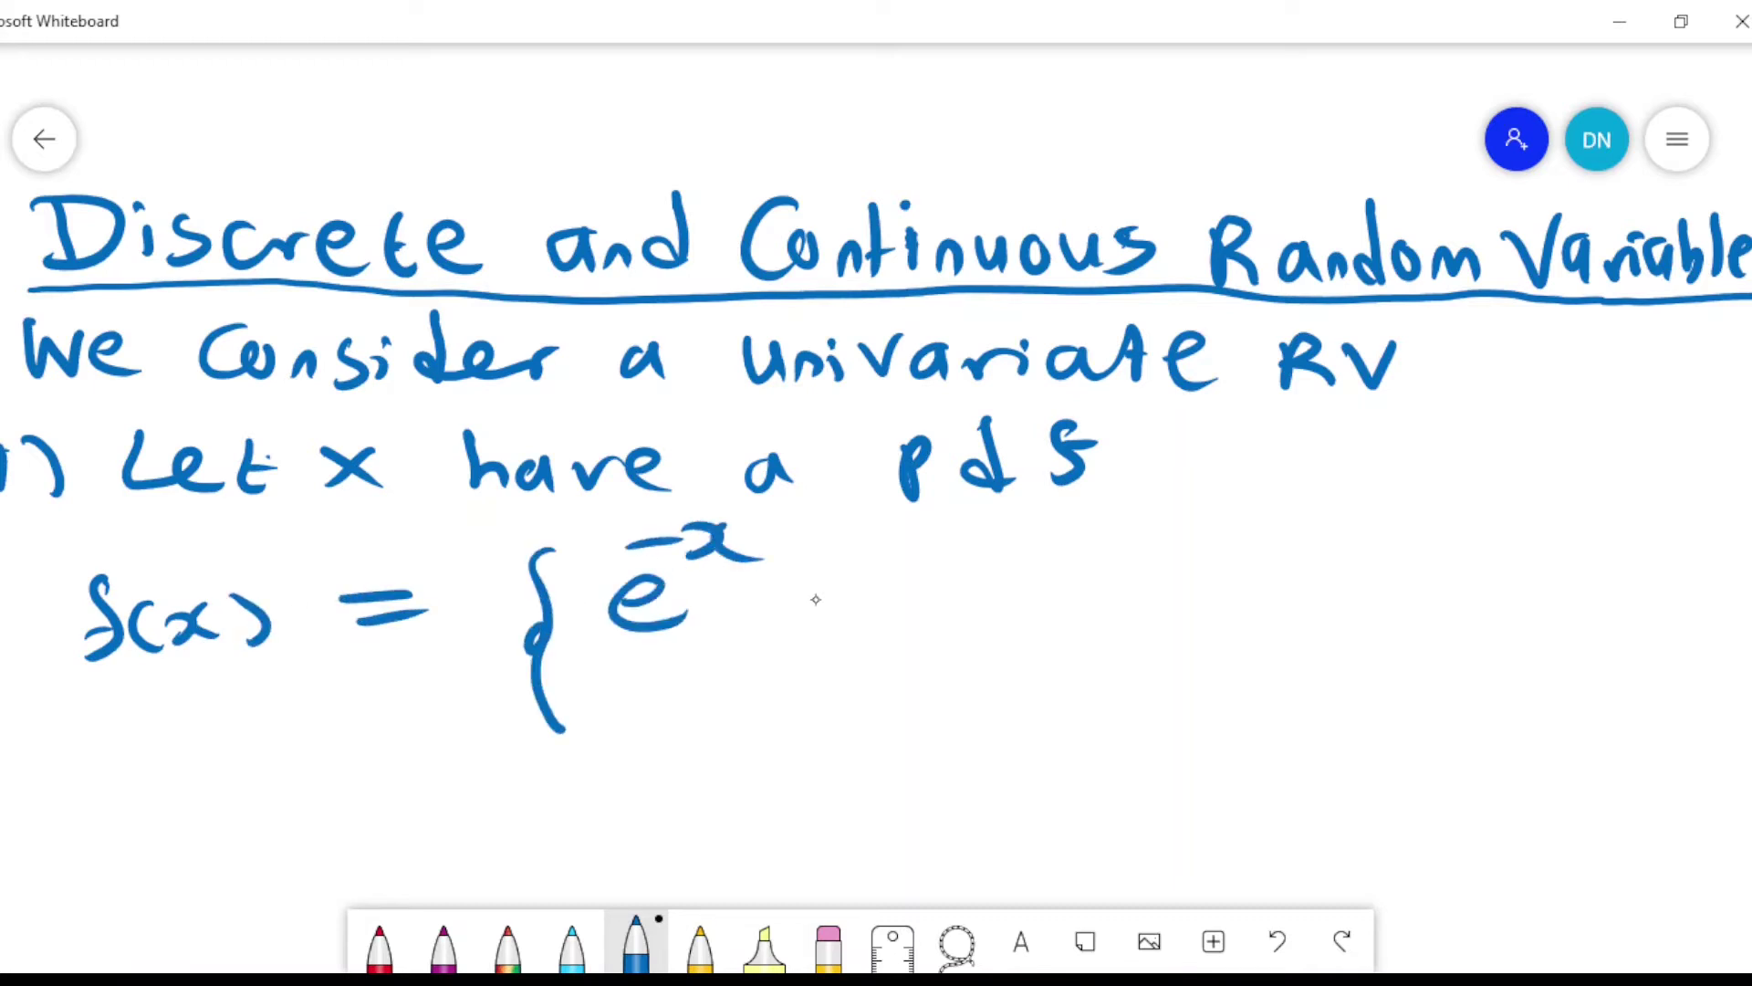
{"action": "left_click_drag", "start_coordinate": [887, 570], "coordinate": [1009, 593]}
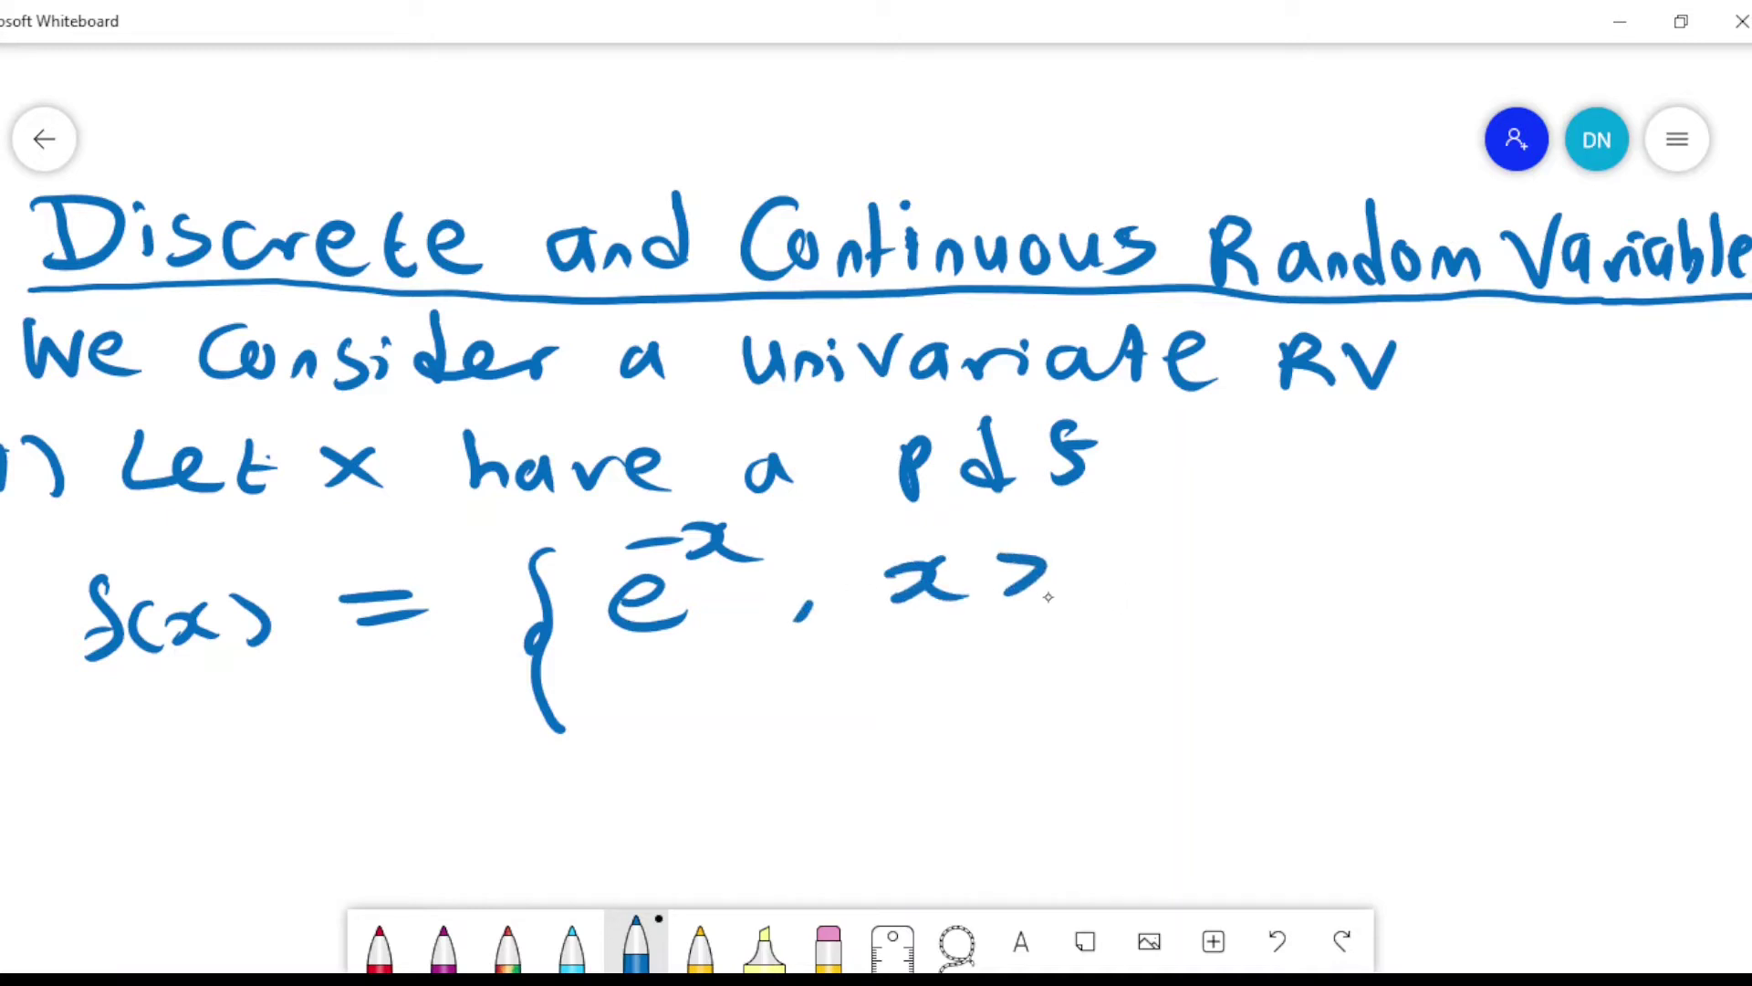
{"action": "left_click_drag", "start_coordinate": [1056, 585], "coordinate": [1041, 597]}
{"action": "left_click_drag", "start_coordinate": [1058, 592], "coordinate": [1015, 619]}
{"action": "left_click_drag", "start_coordinate": [1125, 558], "coordinate": [1122, 553]}
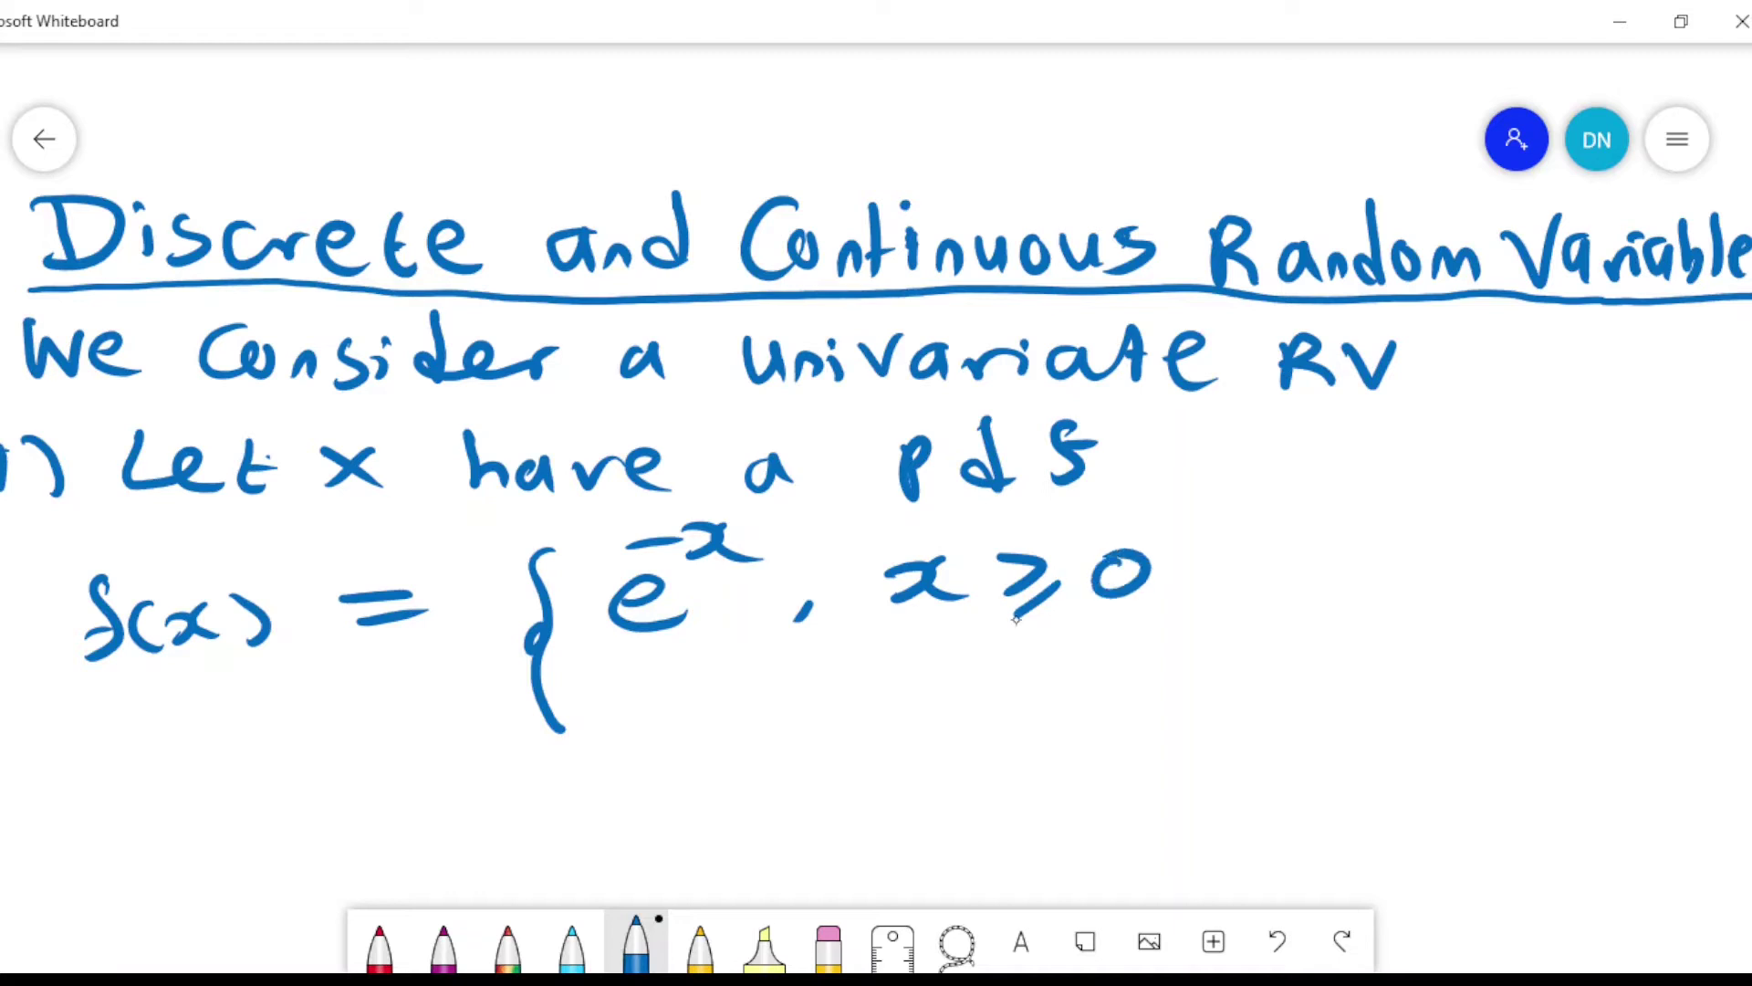
Step: Write the second case: 0 for x < 0
{"action": "mouse_move", "coordinate": [677, 683]}
{"action": "left_mouse_down"}
{"action": "mouse_move", "coordinate": [697, 715]}
{"action": "mouse_move", "coordinate": [692, 672]}
{"action": "left_mouse_up"}
{"action": "left_click_drag", "start_coordinate": [920, 668], "coordinate": [954, 709]}
{"action": "mouse_move", "coordinate": [1082, 659]}
{"action": "left_mouse_down"}
{"action": "mouse_move", "coordinate": [1095, 705]}
{"action": "mouse_move", "coordinate": [1148, 659]}
{"action": "left_mouse_up"}
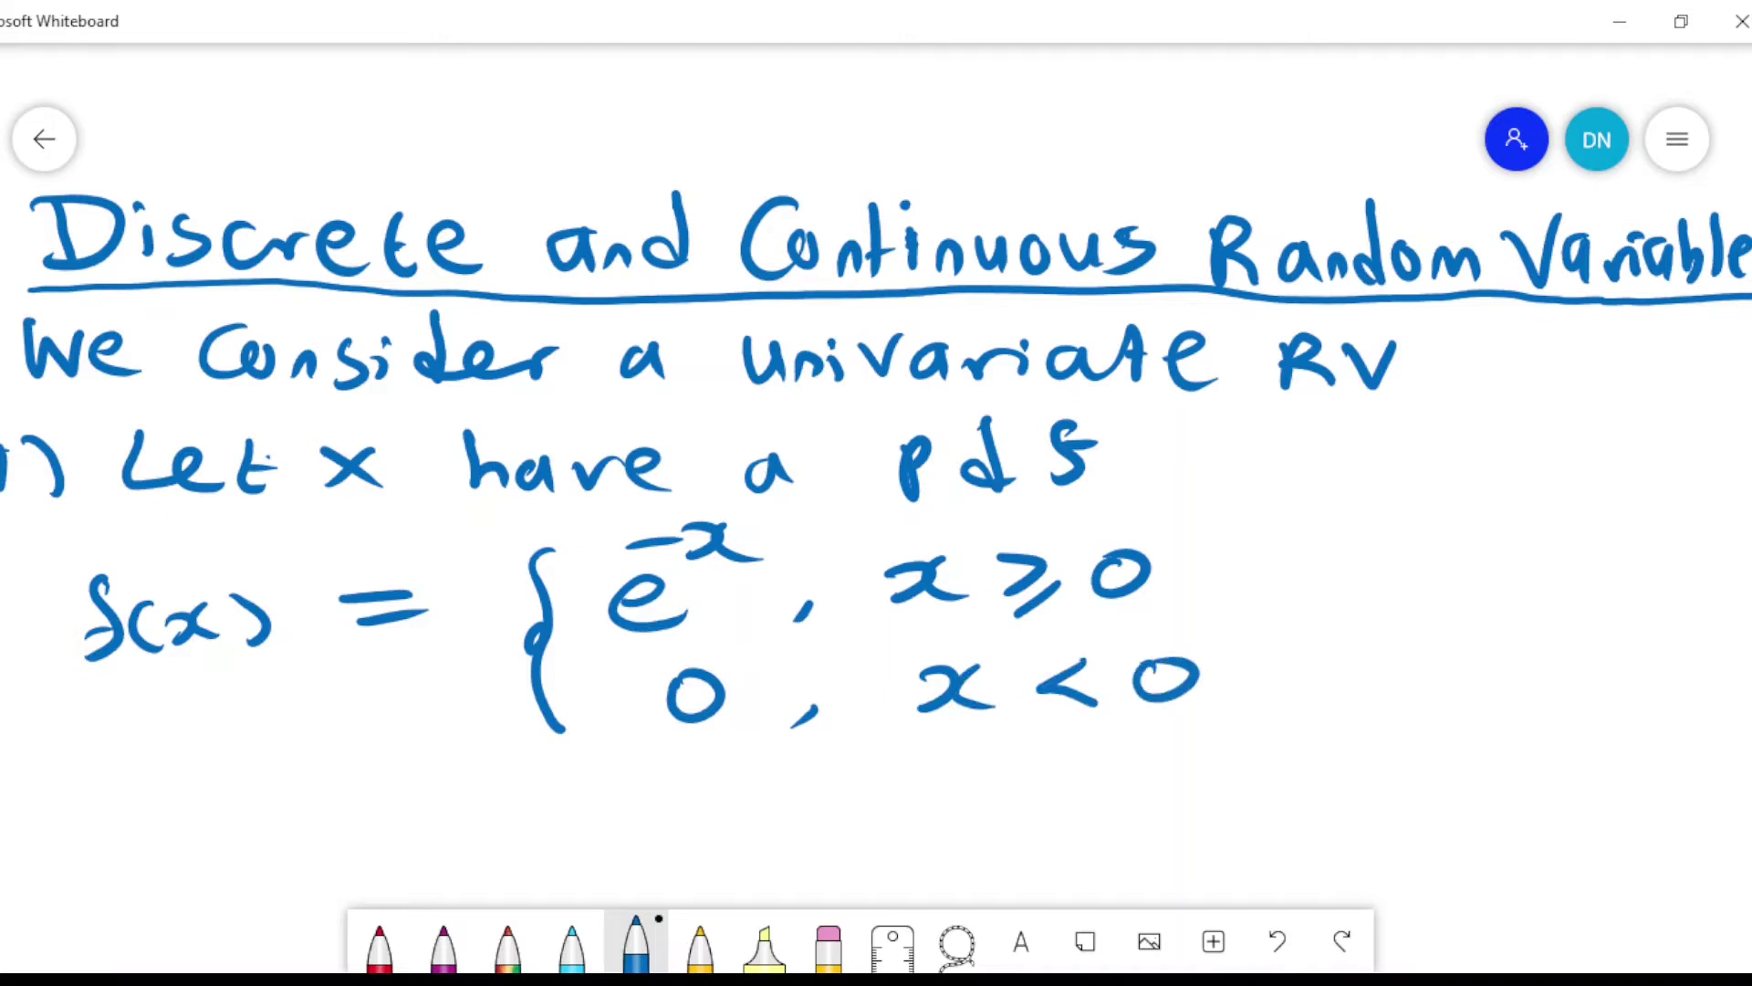
Step: Scroll down and begin part a) by writing 'a) Show that f(x)'
{"action": "scroll", "coordinate": [876, 492], "scroll_direction": "down", "scroll_amount": 3}
{"action": "mouse_move", "coordinate": [41, 545]}
{"action": "left_mouse_down"}
{"action": "mouse_move", "coordinate": [20, 565]}
{"action": "mouse_move", "coordinate": [44, 579]}
{"action": "left_mouse_up"}
{"action": "left_click_drag", "start_coordinate": [48, 536], "coordinate": [64, 603]}
{"action": "mouse_move", "coordinate": [157, 544]}
{"action": "left_mouse_down"}
{"action": "mouse_move", "coordinate": [193, 589]}
{"action": "mouse_move", "coordinate": [228, 592]}
{"action": "left_mouse_up"}
{"action": "mouse_move", "coordinate": [254, 561]}
{"action": "left_mouse_down"}
{"action": "mouse_move", "coordinate": [243, 575]}
{"action": "mouse_move", "coordinate": [345, 561]}
{"action": "mouse_move", "coordinate": [482, 594]}
{"action": "left_mouse_up"}
{"action": "left_click_drag", "start_coordinate": [534, 566], "coordinate": [580, 590]}
{"action": "left_click_drag", "start_coordinate": [598, 535], "coordinate": [594, 590]}
{"action": "mouse_move", "coordinate": [744, 531]}
{"action": "left_mouse_down"}
{"action": "mouse_move", "coordinate": [713, 589]}
{"action": "mouse_move", "coordinate": [777, 589]}
{"action": "left_mouse_up"}
{"action": "mouse_move", "coordinate": [797, 551]}
{"action": "left_mouse_down"}
{"action": "mouse_move", "coordinate": [839, 584]}
{"action": "mouse_move", "coordinate": [817, 587]}
{"action": "left_mouse_up"}
{"action": "left_click_drag", "start_coordinate": [867, 553], "coordinate": [884, 592]}
{"action": "left_click_drag", "start_coordinate": [981, 545], "coordinate": [983, 586]}
Step: Finish the part a) statement so it reads 'Show that f(x) is a pdf'
{"action": "left_click_drag", "start_coordinate": [1026, 542], "coordinate": [1021, 582]}
{"action": "mouse_move", "coordinate": [1149, 555]}
{"action": "left_mouse_down"}
{"action": "mouse_move", "coordinate": [1118, 577]}
{"action": "mouse_move", "coordinate": [1177, 584]}
{"action": "left_mouse_up"}
{"action": "mouse_move", "coordinate": [1222, 543]}
{"action": "left_mouse_down"}
{"action": "mouse_move", "coordinate": [1228, 592]}
{"action": "mouse_move", "coordinate": [1234, 566]}
{"action": "left_mouse_up"}
{"action": "mouse_move", "coordinate": [1300, 509]}
{"action": "left_mouse_down"}
{"action": "mouse_move", "coordinate": [1303, 582]}
{"action": "mouse_move", "coordinate": [1328, 575]}
{"action": "left_mouse_up"}
{"action": "left_click_drag", "start_coordinate": [1369, 516], "coordinate": [1349, 597]}
{"action": "left_click_drag", "start_coordinate": [1364, 558], "coordinate": [1410, 545]}
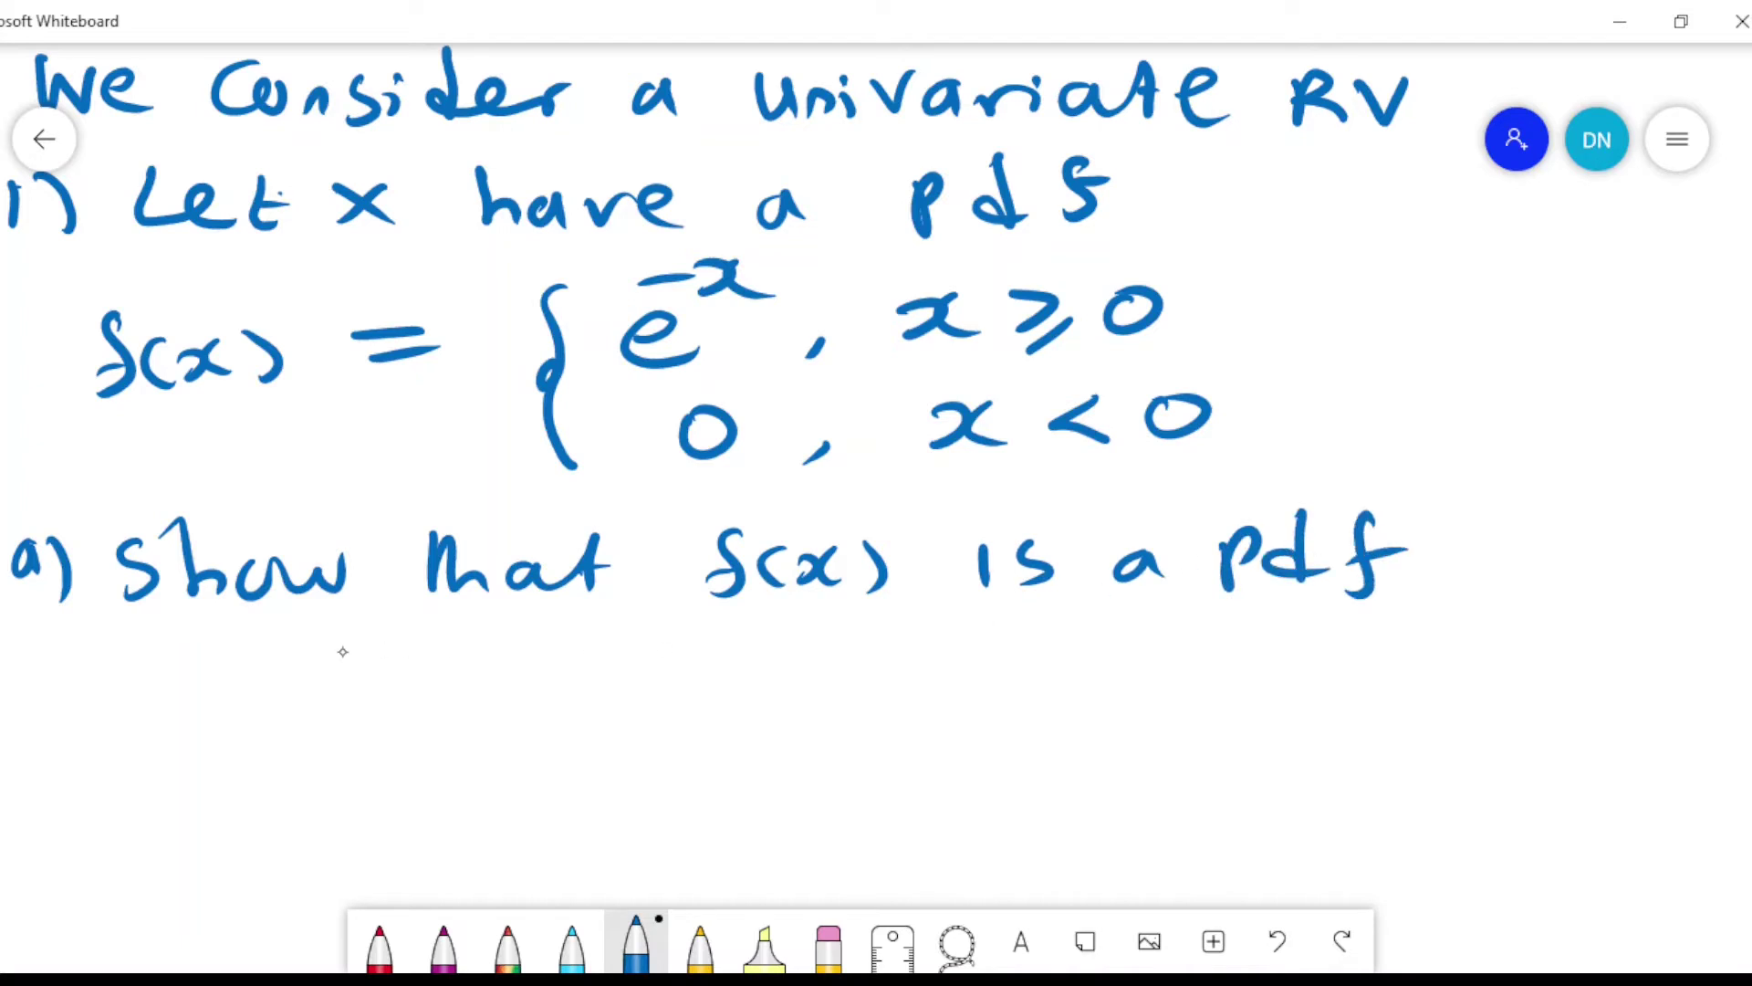
Step: Write the integral ∫₀^∞ e^-x dx below part a)
{"action": "left_click_drag", "start_coordinate": [217, 650], "coordinate": [180, 783]}
{"action": "left_click_drag", "start_coordinate": [181, 810], "coordinate": [209, 806]}
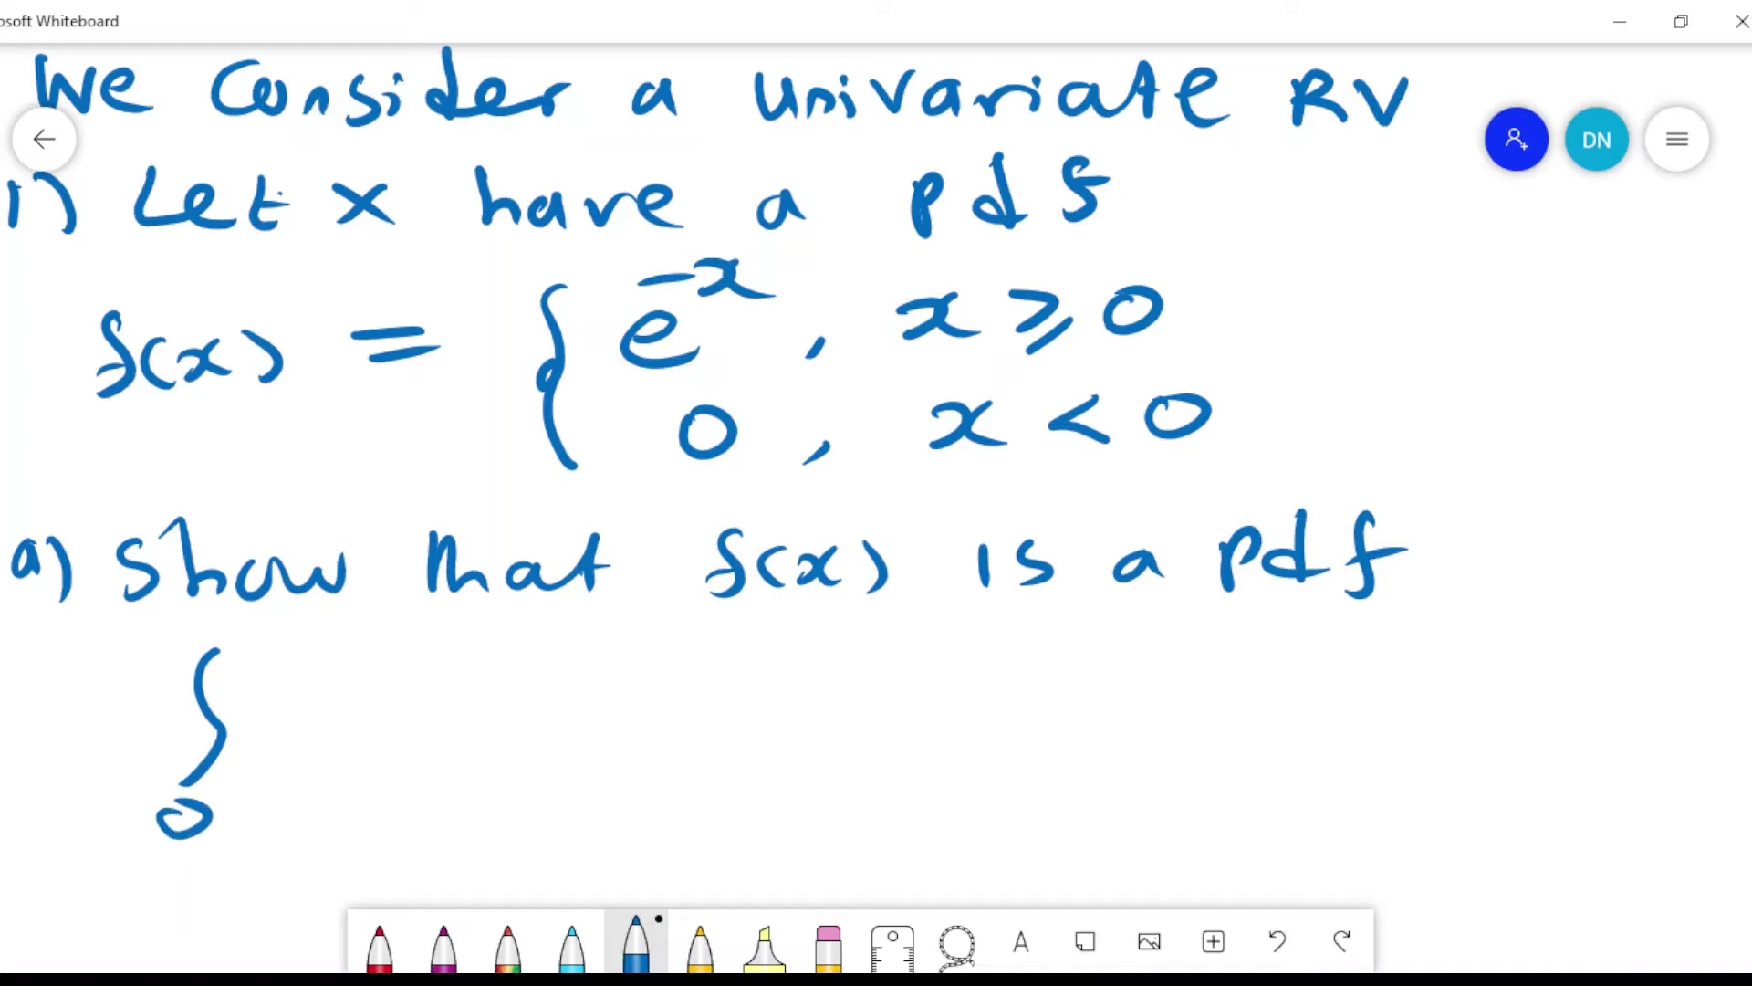
{"action": "mouse_move", "coordinate": [235, 643]}
{"action": "left_mouse_down"}
{"action": "mouse_move", "coordinate": [315, 631]}
{"action": "mouse_move", "coordinate": [274, 627]}
{"action": "left_mouse_up"}
{"action": "mouse_move", "coordinate": [302, 737]}
{"action": "left_mouse_down"}
{"action": "mouse_move", "coordinate": [329, 714]}
{"action": "mouse_move", "coordinate": [376, 753]}
{"action": "left_mouse_up"}
{"action": "left_click_drag", "start_coordinate": [333, 690], "coordinate": [379, 683]}
{"action": "left_click_drag", "start_coordinate": [402, 664], "coordinate": [480, 716]}
{"action": "mouse_move", "coordinate": [537, 674]}
{"action": "left_mouse_down"}
{"action": "mouse_move", "coordinate": [516, 741]}
{"action": "mouse_move", "coordinate": [484, 731]}
{"action": "left_mouse_up"}
{"action": "left_click_drag", "start_coordinate": [555, 716], "coordinate": [565, 744]}
{"action": "left_click_drag", "start_coordinate": [661, 699], "coordinate": [659, 738]}
Step: Add '= [-e^-x]' with the bracketed antiderivative after the integral
{"action": "mouse_move", "coordinate": [710, 705]}
{"action": "left_mouse_down"}
{"action": "mouse_move", "coordinate": [773, 701]}
{"action": "mouse_move", "coordinate": [774, 725]}
{"action": "left_mouse_up"}
{"action": "mouse_move", "coordinate": [879, 655]}
{"action": "left_mouse_down"}
{"action": "mouse_move", "coordinate": [811, 662]}
{"action": "mouse_move", "coordinate": [832, 782]}
{"action": "mouse_move", "coordinate": [912, 727]}
{"action": "mouse_move", "coordinate": [1015, 750]}
{"action": "left_mouse_up"}
{"action": "left_click_drag", "start_coordinate": [976, 672], "coordinate": [1022, 668]}
{"action": "mouse_move", "coordinate": [1035, 659]}
{"action": "left_mouse_down"}
{"action": "mouse_move", "coordinate": [1060, 651]}
{"action": "mouse_move", "coordinate": [1091, 686]}
{"action": "left_mouse_up"}
{"action": "mouse_move", "coordinate": [1084, 650]}
{"action": "left_mouse_down"}
{"action": "mouse_move", "coordinate": [1058, 685]}
{"action": "mouse_move", "coordinate": [1152, 641]}
{"action": "left_mouse_up"}
{"action": "mouse_move", "coordinate": [1152, 640]}
{"action": "left_mouse_down"}
{"action": "mouse_move", "coordinate": [1095, 771]}
{"action": "mouse_move", "coordinate": [1173, 759]}
{"action": "left_mouse_up"}
{"action": "left_click_drag", "start_coordinate": [1174, 638], "coordinate": [1232, 628]}
Step: On the next line, evaluate the limits as e^0 − e^−∞
{"action": "scroll", "coordinate": [639, 547], "scroll_direction": "down", "scroll_amount": 3}
{"action": "left_click_drag", "start_coordinate": [148, 649], "coordinate": [208, 647]}
{"action": "left_click_drag", "start_coordinate": [146, 688], "coordinate": [233, 685]}
{"action": "left_click_drag", "start_coordinate": [341, 669], "coordinate": [420, 702]}
{"action": "left_click_drag", "start_coordinate": [370, 595], "coordinate": [408, 590]}
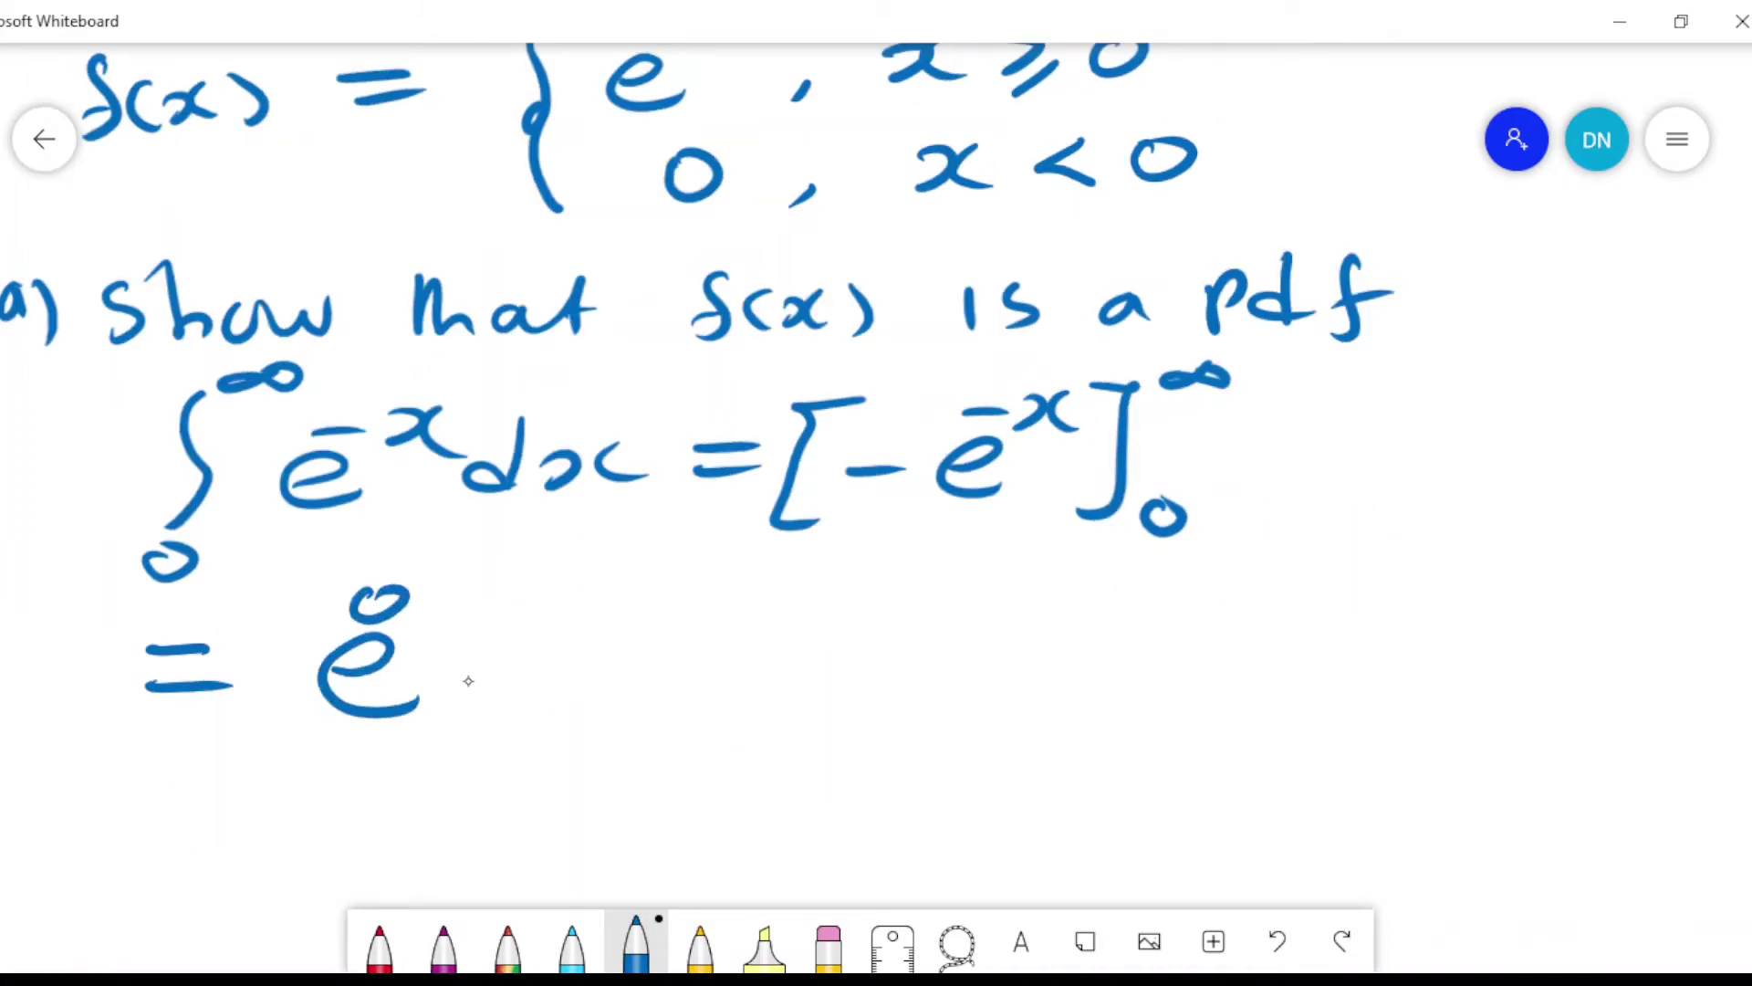
{"action": "left_click_drag", "start_coordinate": [463, 675], "coordinate": [662, 694]}
{"action": "left_click_drag", "start_coordinate": [586, 600], "coordinate": [717, 599]}
{"action": "left_click_drag", "start_coordinate": [780, 659], "coordinate": [854, 656]}
{"action": "left_click_drag", "start_coordinate": [785, 690], "coordinate": [869, 684]}
Step: Simplify to 1 − 1/e^∞ = 1 and double-underline the result 1
{"action": "mouse_move", "coordinate": [919, 621]}
{"action": "left_mouse_down"}
{"action": "mouse_move", "coordinate": [908, 698]}
{"action": "mouse_move", "coordinate": [1060, 663]}
{"action": "left_mouse_up"}
{"action": "mouse_move", "coordinate": [1136, 598]}
{"action": "left_mouse_down"}
{"action": "mouse_move", "coordinate": [1120, 666]}
{"action": "mouse_move", "coordinate": [1186, 677]}
{"action": "left_mouse_up"}
{"action": "left_click_drag", "start_coordinate": [1068, 750], "coordinate": [1142, 772]}
{"action": "mouse_move", "coordinate": [1173, 718]}
{"action": "left_mouse_down"}
{"action": "mouse_move", "coordinate": [1214, 705]}
{"action": "mouse_move", "coordinate": [1187, 699]}
{"action": "left_mouse_up"}
{"action": "mouse_move", "coordinate": [1305, 651]}
{"action": "left_mouse_down"}
{"action": "mouse_move", "coordinate": [1375, 650]}
{"action": "mouse_move", "coordinate": [1385, 677]}
{"action": "left_mouse_up"}
{"action": "left_click_drag", "start_coordinate": [1471, 610], "coordinate": [1465, 671]}
{"action": "left_click_drag", "start_coordinate": [1451, 641], "coordinate": [1478, 607]}
{"action": "left_click_drag", "start_coordinate": [1440, 675], "coordinate": [1499, 665]}
{"action": "left_click_drag", "start_coordinate": [1384, 716], "coordinate": [1551, 686]}
{"action": "left_click_drag", "start_coordinate": [1397, 728], "coordinate": [1526, 708]}
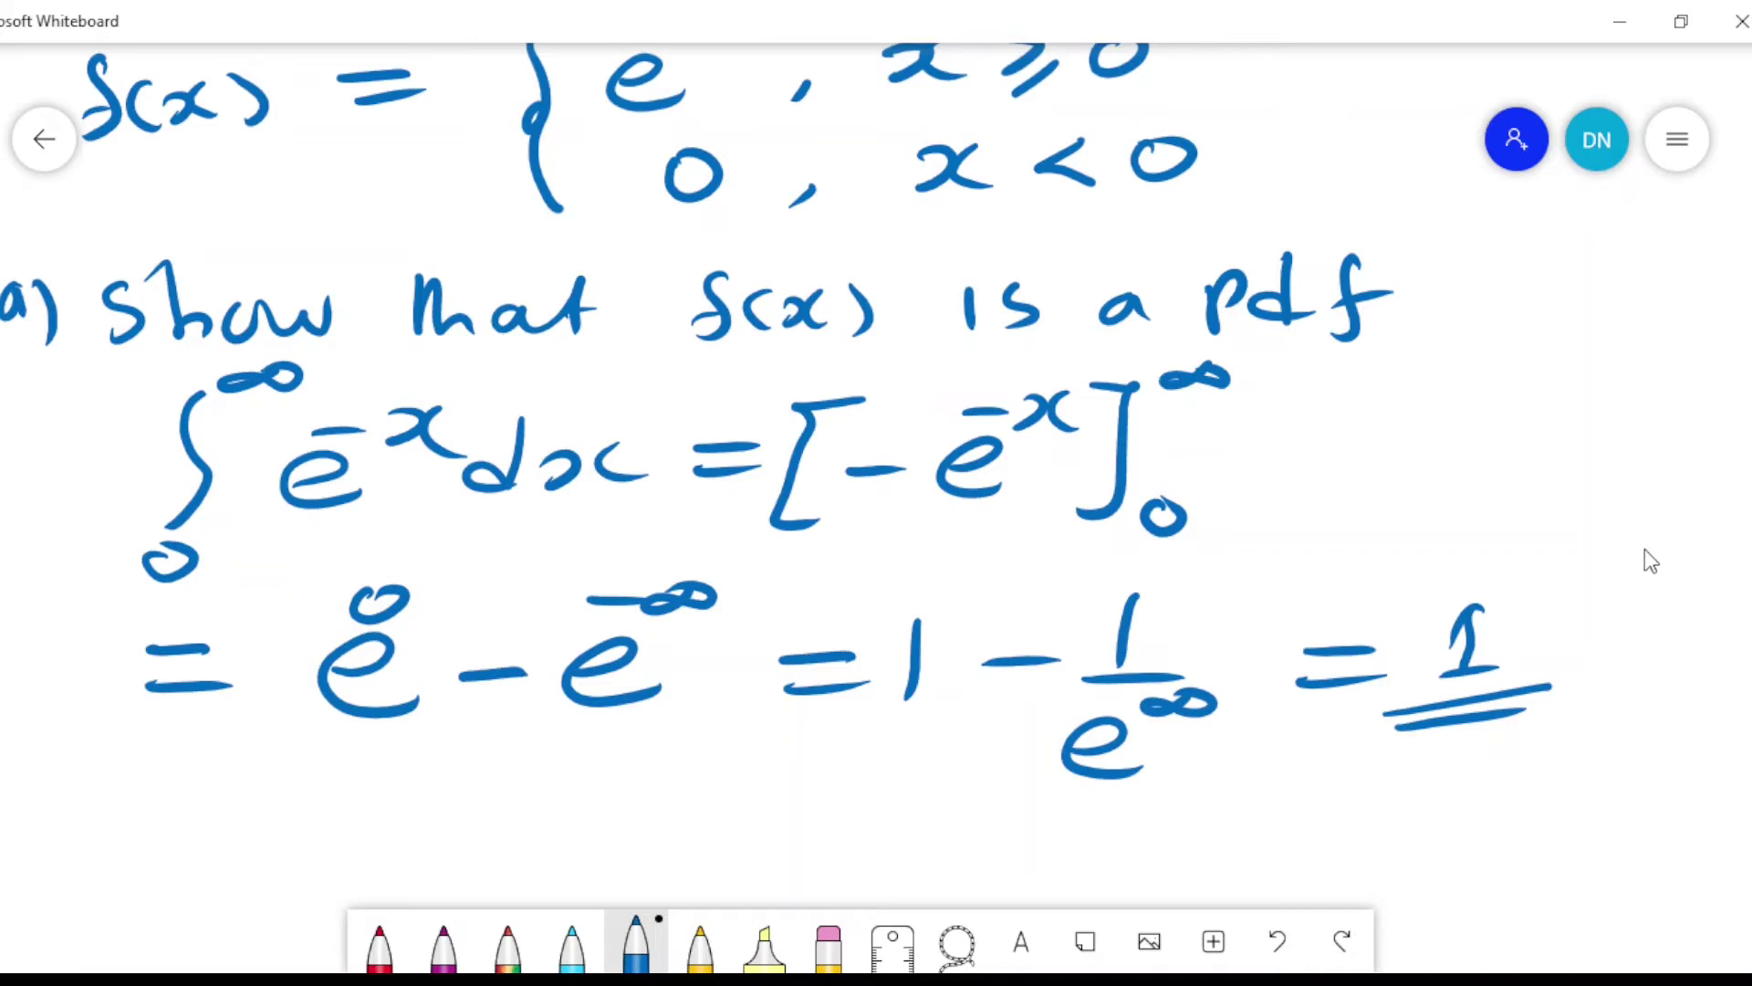
Step: Below, conclude with ∫ from −∞ to ∞ of f(x) dx = 1
{"action": "scroll", "coordinate": [1645, 550], "scroll_direction": "down", "scroll_amount": 3}
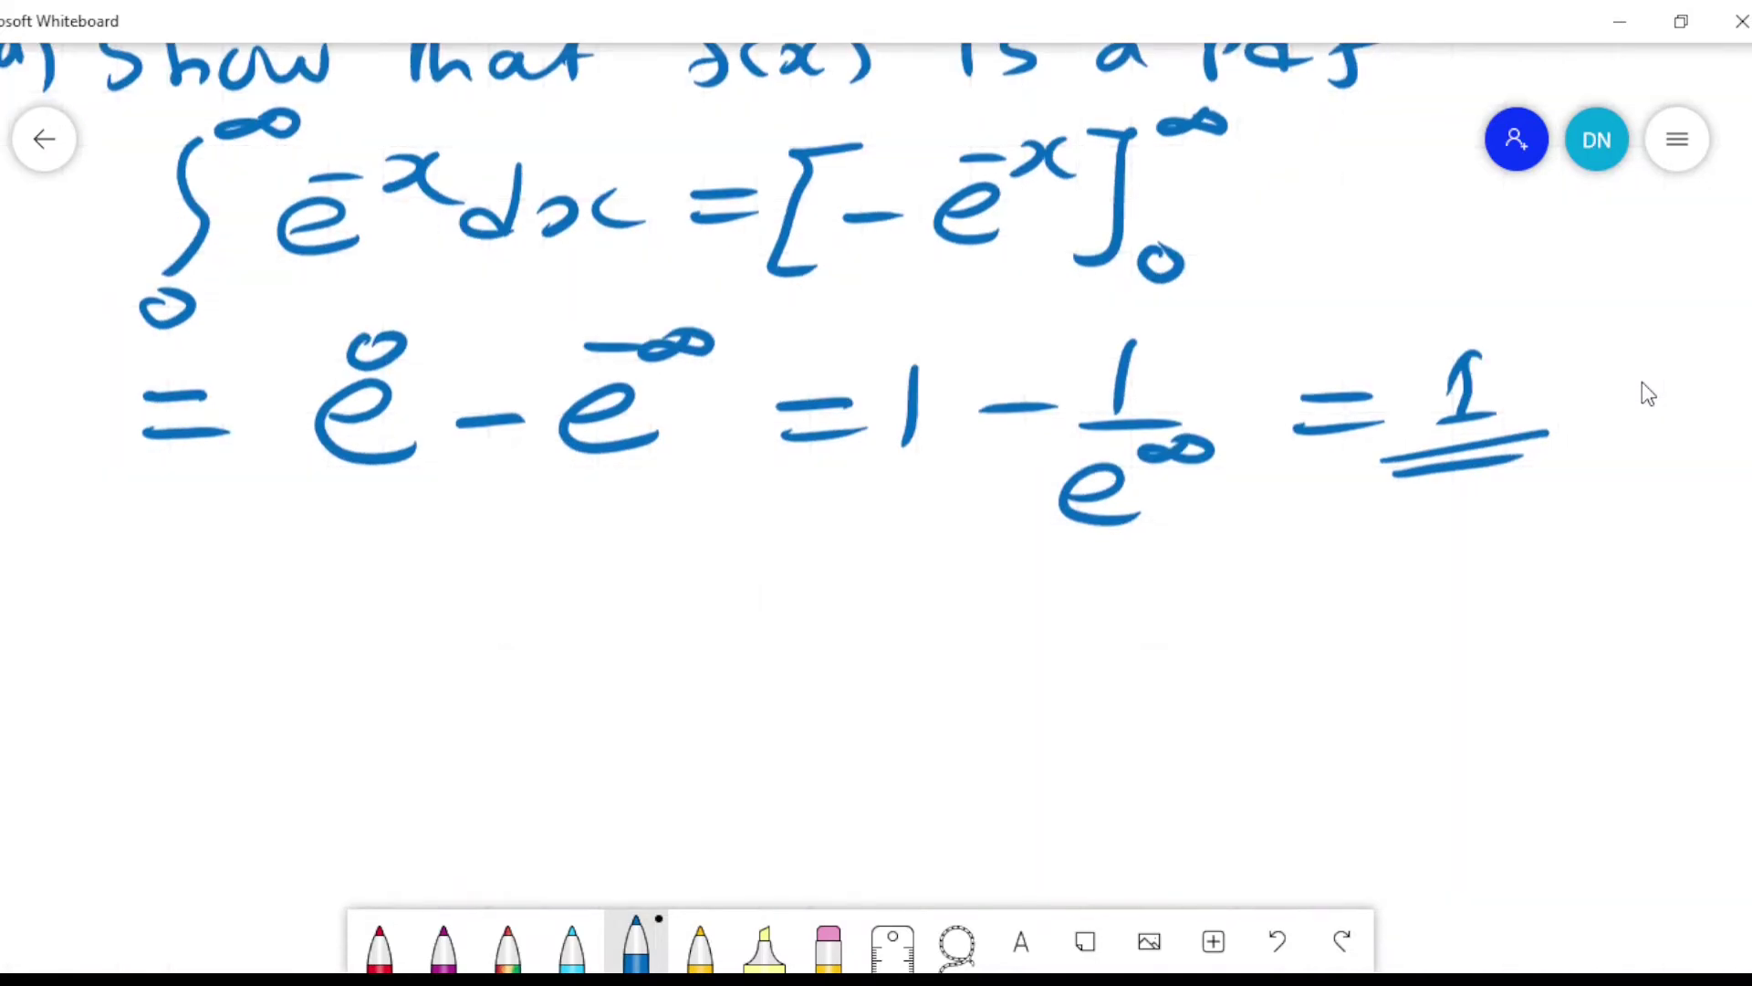
{"action": "mouse_move", "coordinate": [170, 540]}
{"action": "left_mouse_down"}
{"action": "mouse_move", "coordinate": [114, 733]}
{"action": "mouse_move", "coordinate": [126, 758]}
{"action": "mouse_move", "coordinate": [215, 754]}
{"action": "left_mouse_up"}
{"action": "left_click_drag", "start_coordinate": [221, 517], "coordinate": [246, 520]}
{"action": "left_click_drag", "start_coordinate": [272, 605], "coordinate": [223, 674]}
{"action": "mouse_move", "coordinate": [222, 661]}
{"action": "left_mouse_down"}
{"action": "mouse_move", "coordinate": [265, 640]}
{"action": "mouse_move", "coordinate": [305, 665]}
{"action": "left_mouse_up"}
{"action": "mouse_move", "coordinate": [324, 639]}
{"action": "left_mouse_down"}
{"action": "mouse_move", "coordinate": [361, 627]}
{"action": "mouse_move", "coordinate": [380, 647]}
{"action": "left_mouse_up"}
{"action": "left_click_drag", "start_coordinate": [392, 623], "coordinate": [402, 669]}
{"action": "mouse_move", "coordinate": [507, 576]}
{"action": "left_mouse_down"}
{"action": "mouse_move", "coordinate": [500, 653]}
{"action": "mouse_move", "coordinate": [492, 639]}
{"action": "left_mouse_up"}
{"action": "mouse_move", "coordinate": [518, 627]}
{"action": "left_mouse_down"}
{"action": "mouse_move", "coordinate": [557, 659]}
{"action": "mouse_move", "coordinate": [602, 657]}
{"action": "left_mouse_up"}
{"action": "mouse_move", "coordinate": [651, 624]}
{"action": "left_mouse_down"}
{"action": "mouse_move", "coordinate": [710, 619]}
{"action": "mouse_move", "coordinate": [704, 650]}
{"action": "left_mouse_up"}
{"action": "mouse_move", "coordinate": [805, 592]}
{"action": "left_mouse_down"}
{"action": "mouse_move", "coordinate": [801, 648]}
{"action": "mouse_move", "coordinate": [807, 586]}
{"action": "left_mouse_up"}
{"action": "left_click_drag", "start_coordinate": [767, 657], "coordinate": [849, 652]}
Step: Box the integral result in purple, then write P[1 ≤ x ≤ 2] for part b)
{"action": "left_click", "coordinate": [444, 940]}
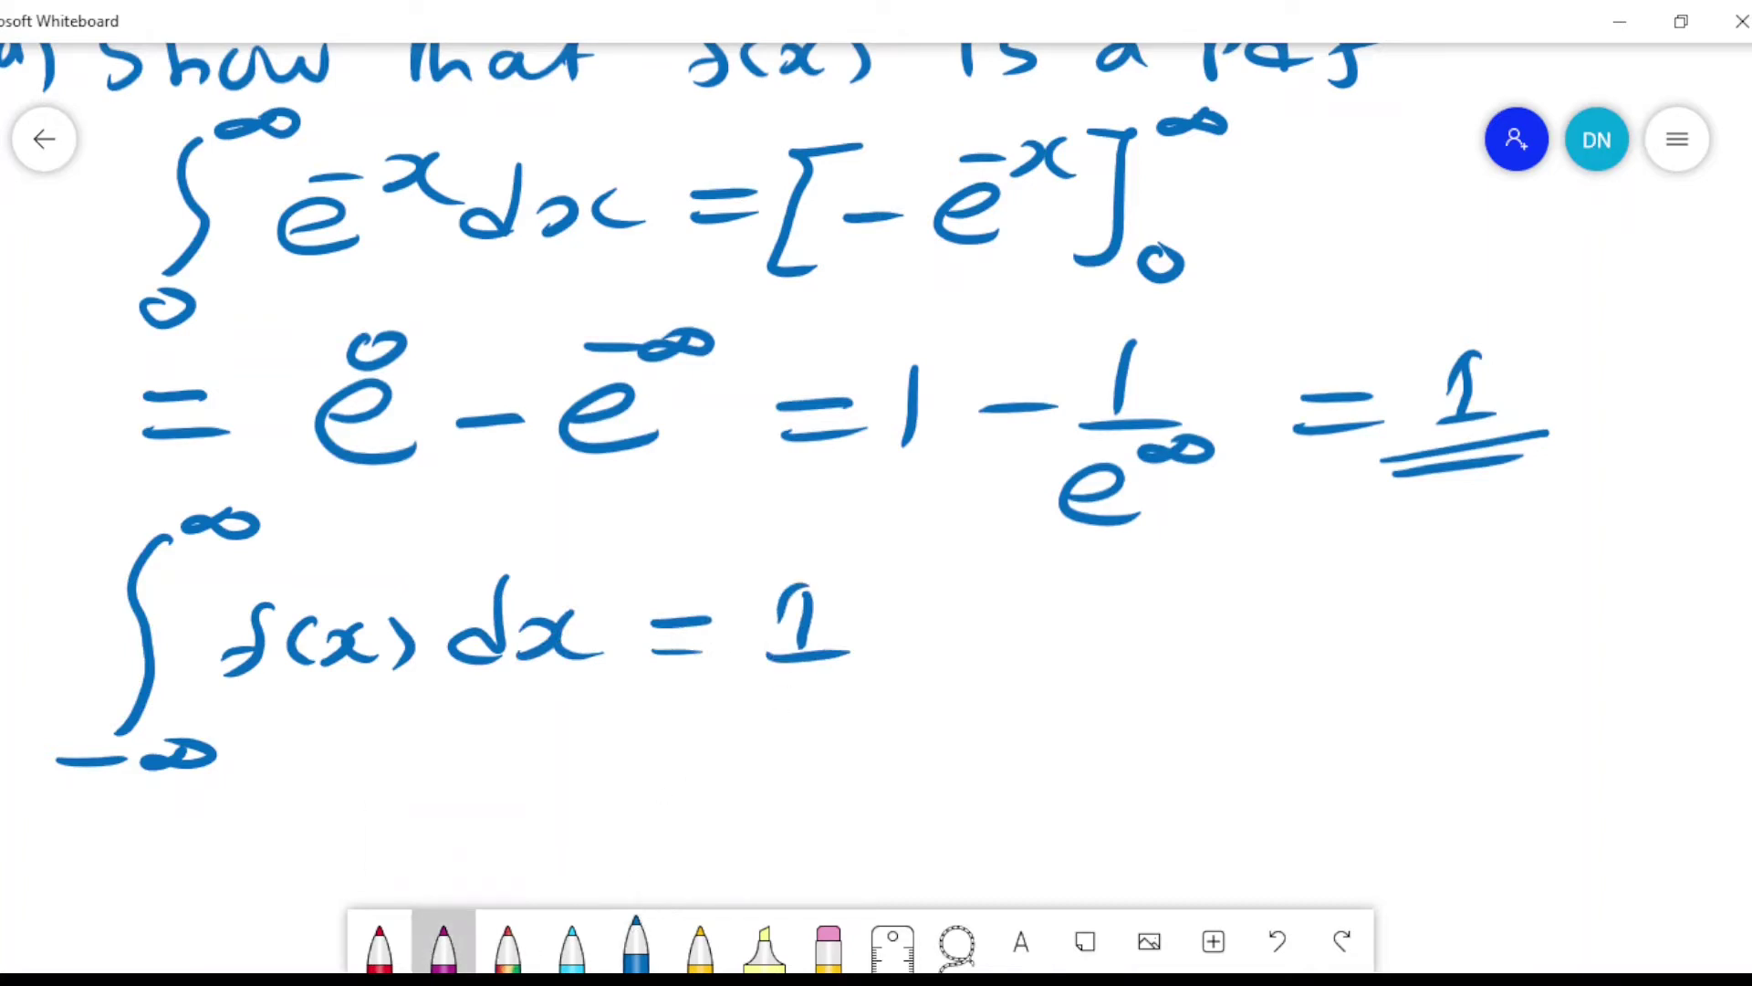
{"action": "mouse_move", "coordinate": [72, 494]}
{"action": "left_mouse_down"}
{"action": "mouse_move", "coordinate": [860, 525]}
{"action": "mouse_move", "coordinate": [872, 730]}
{"action": "mouse_move", "coordinate": [406, 807]}
{"action": "mouse_move", "coordinate": [19, 804]}
{"action": "mouse_move", "coordinate": [8, 629]}
{"action": "mouse_move", "coordinate": [33, 502]}
{"action": "left_mouse_up"}
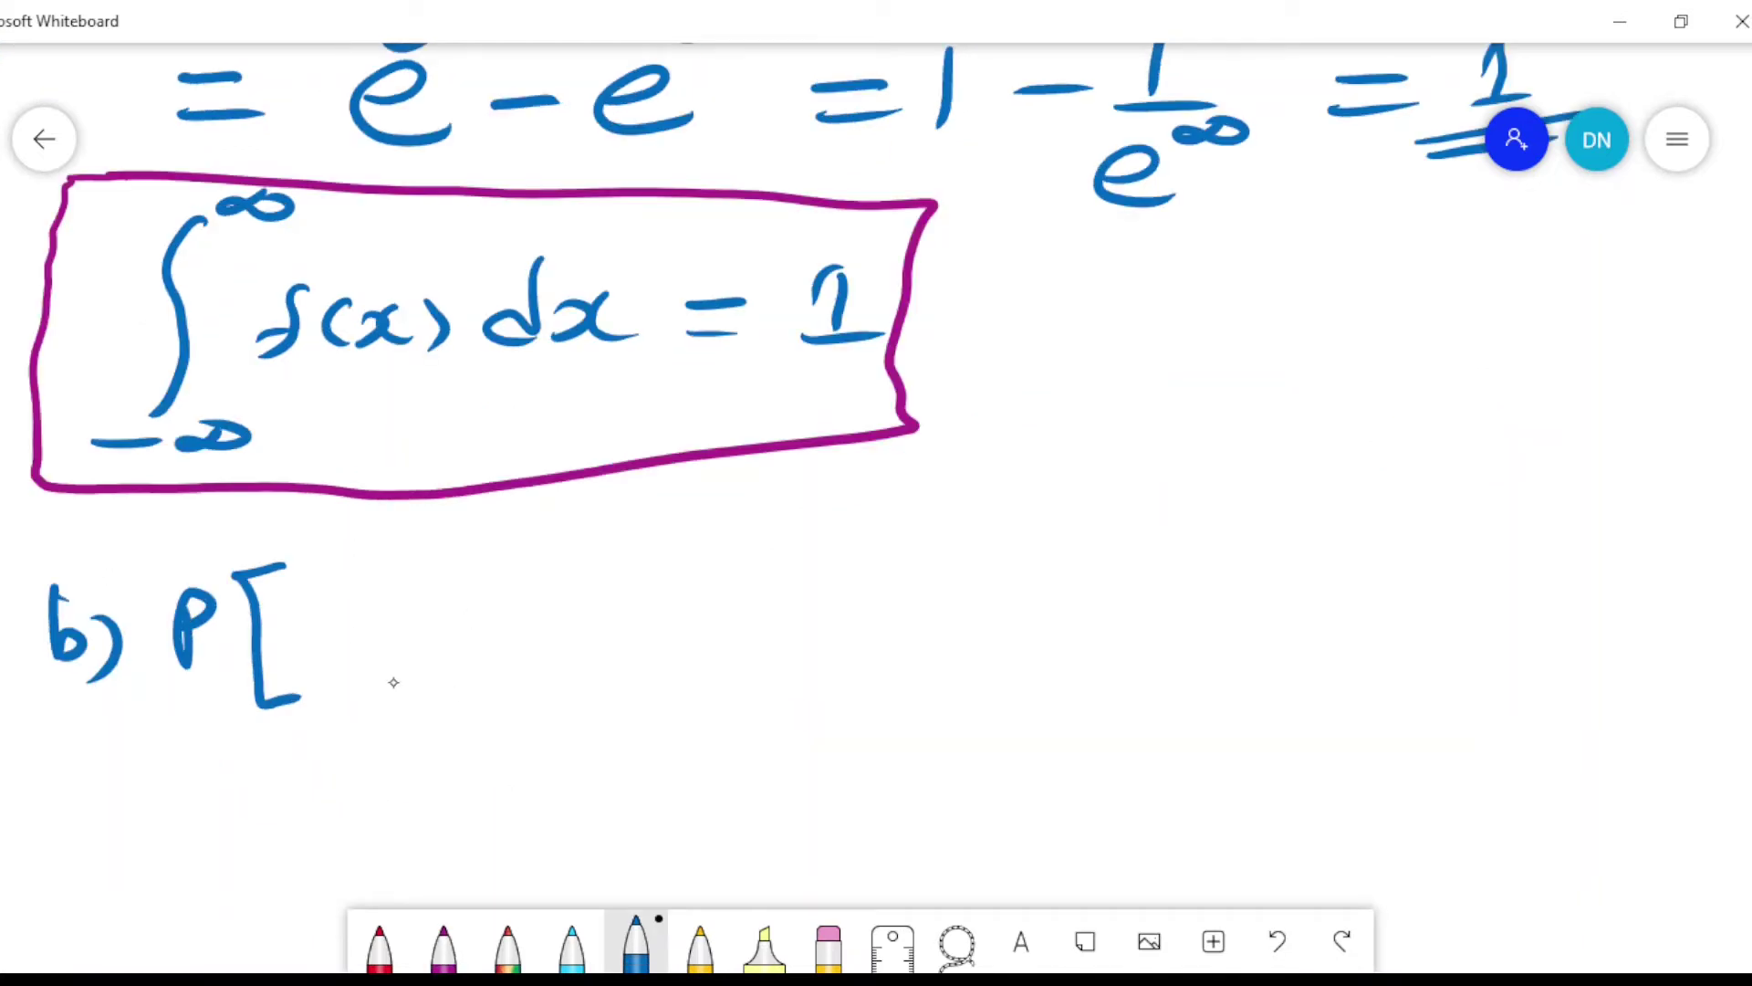
{"action": "left_click_drag", "start_coordinate": [320, 606], "coordinate": [321, 655]}
{"action": "mouse_move", "coordinate": [416, 606]}
{"action": "left_mouse_down"}
{"action": "mouse_move", "coordinate": [413, 646]}
{"action": "mouse_move", "coordinate": [438, 658]}
{"action": "mouse_move", "coordinate": [524, 612]}
{"action": "mouse_move", "coordinate": [529, 648]}
{"action": "left_mouse_up"}
{"action": "left_click_drag", "start_coordinate": [610, 597], "coordinate": [627, 653]}
{"action": "left_click_drag", "start_coordinate": [661, 604], "coordinate": [705, 639]}
{"action": "left_click_drag", "start_coordinate": [669, 563], "coordinate": [694, 696]}
Step: Write '= ∫₁² e^-x' after the probability
{"action": "left_click", "coordinate": [792, 599]}
{"action": "left_click_drag", "start_coordinate": [794, 600], "coordinate": [852, 593]}
{"action": "left_click_drag", "start_coordinate": [794, 638], "coordinate": [848, 631]}
{"action": "mouse_move", "coordinate": [953, 523]}
{"action": "left_mouse_down"}
{"action": "mouse_move", "coordinate": [969, 617]}
{"action": "mouse_move", "coordinate": [929, 768]}
{"action": "left_mouse_up"}
{"action": "left_click_drag", "start_coordinate": [980, 479], "coordinate": [1020, 510]}
{"action": "left_click_drag", "start_coordinate": [1041, 612], "coordinate": [1109, 644]}
{"action": "left_click_drag", "start_coordinate": [1027, 546], "coordinate": [1091, 535]}
{"action": "mouse_move", "coordinate": [1095, 516]}
{"action": "left_mouse_down"}
{"action": "mouse_move", "coordinate": [1123, 533]}
{"action": "mouse_move", "coordinate": [1099, 553]}
{"action": "left_mouse_up"}
{"action": "left_click_drag", "start_coordinate": [1138, 511], "coordinate": [1219, 626]}
Step: Add dx and '= [-e^-x]₁²' to complete the part b) working
{"action": "mouse_move", "coordinate": [1213, 598]}
{"action": "left_mouse_down"}
{"action": "mouse_move", "coordinate": [1225, 628]}
{"action": "mouse_move", "coordinate": [1264, 624]}
{"action": "left_mouse_up"}
{"action": "mouse_move", "coordinate": [1277, 566]}
{"action": "left_mouse_down"}
{"action": "mouse_move", "coordinate": [1290, 624]}
{"action": "mouse_move", "coordinate": [1400, 580]}
{"action": "left_mouse_up"}
{"action": "mouse_move", "coordinate": [1341, 622]}
{"action": "left_mouse_down"}
{"action": "mouse_move", "coordinate": [1485, 605]}
{"action": "mouse_move", "coordinate": [1551, 635]}
{"action": "mouse_move", "coordinate": [1585, 620]}
{"action": "left_mouse_up"}
{"action": "left_click_drag", "start_coordinate": [1508, 530], "coordinate": [1606, 534]}
{"action": "mouse_move", "coordinate": [1618, 486]}
{"action": "left_mouse_down"}
{"action": "mouse_move", "coordinate": [1593, 540]}
{"action": "mouse_move", "coordinate": [1670, 471]}
{"action": "mouse_move", "coordinate": [1623, 659]}
{"action": "mouse_move", "coordinate": [1710, 686]}
{"action": "left_mouse_up"}
{"action": "left_click_drag", "start_coordinate": [1691, 447], "coordinate": [1741, 470]}
{"action": "mouse_move", "coordinate": [1467, 517]}
{"action": "left_mouse_down"}
{"action": "mouse_move", "coordinate": [1424, 528]}
{"action": "mouse_move", "coordinate": [1416, 683]}
{"action": "mouse_move", "coordinate": [1451, 694]}
{"action": "left_mouse_up"}
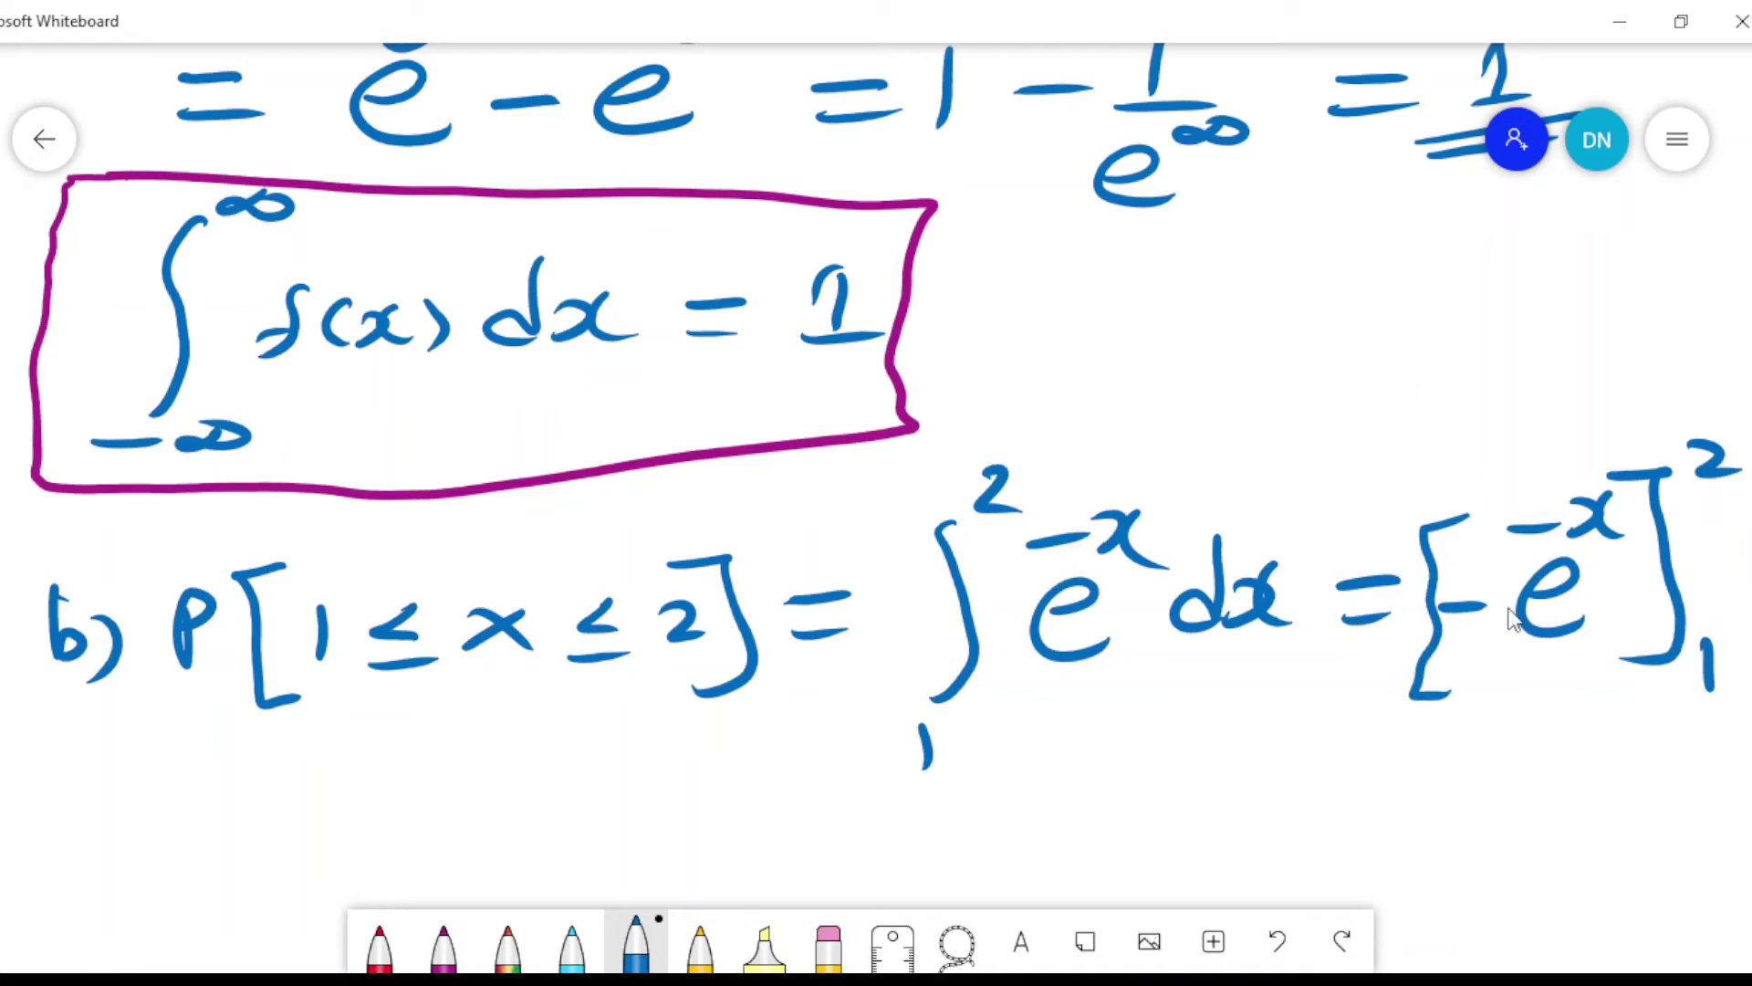
Step: Below part b), write = −e^-2 − −e^-1
{"action": "scroll", "coordinate": [1490, 806], "scroll_direction": "down", "scroll_amount": 3}
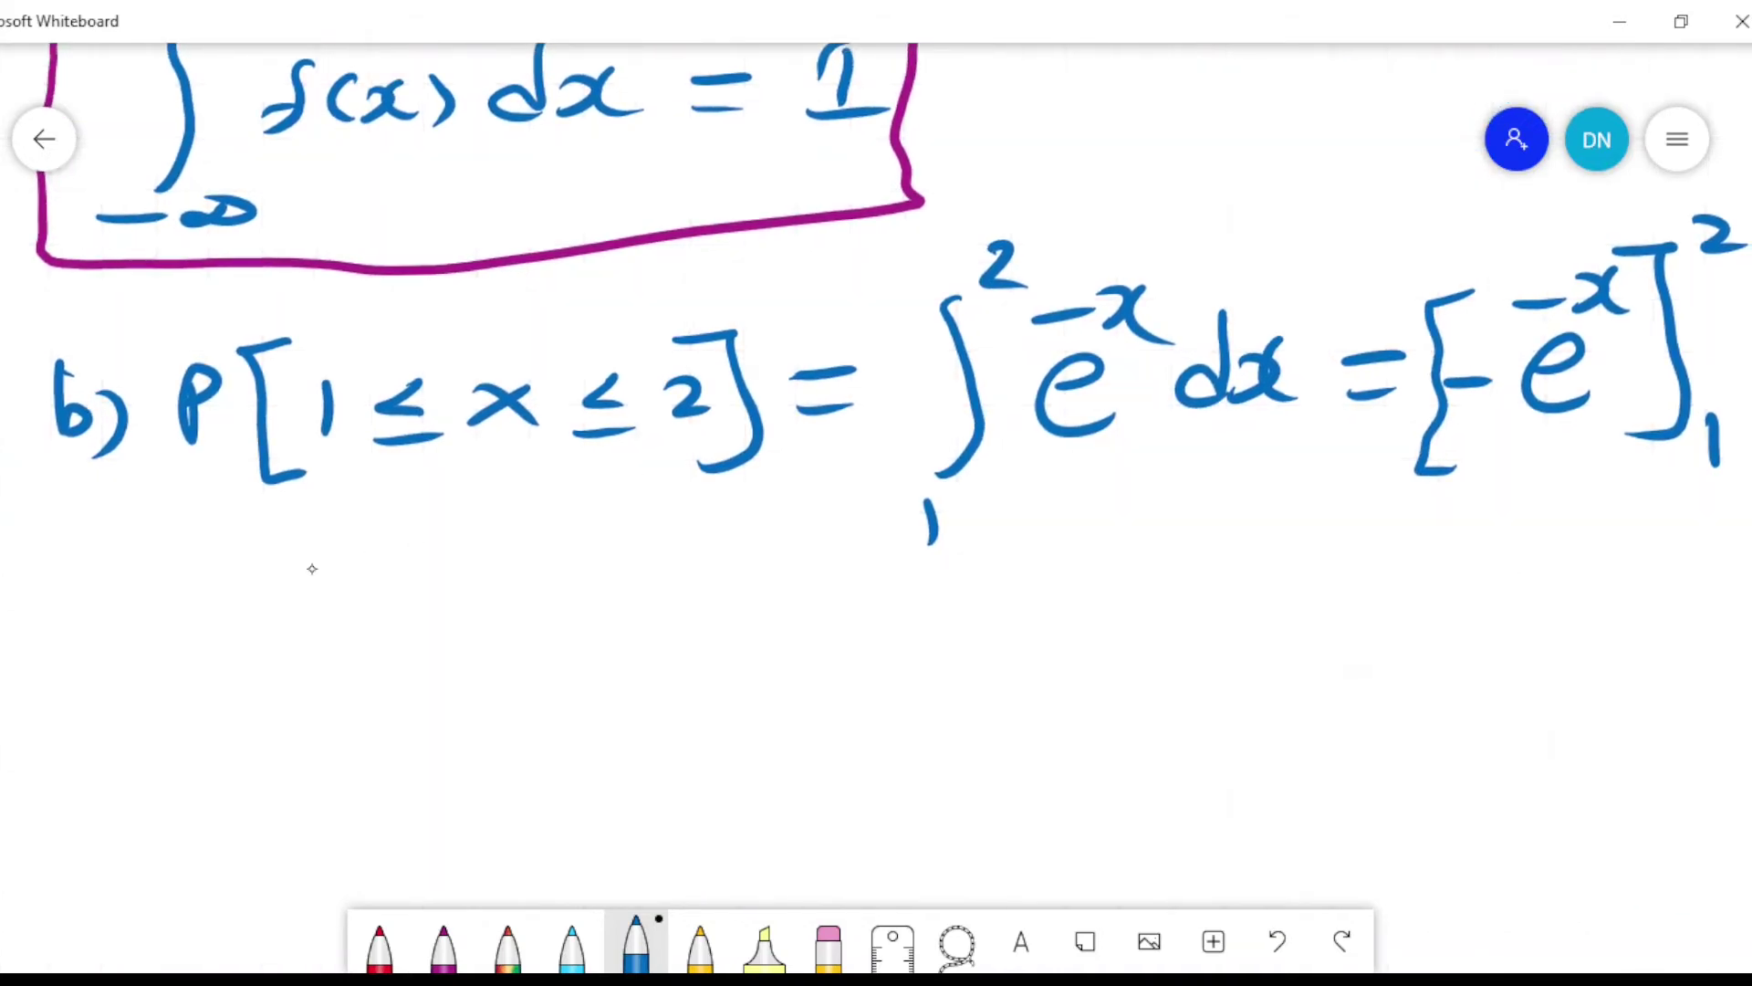
{"action": "left_click_drag", "start_coordinate": [187, 640], "coordinate": [265, 637]}
{"action": "left_click_drag", "start_coordinate": [198, 674], "coordinate": [390, 649]}
{"action": "mouse_move", "coordinate": [433, 639]}
{"action": "left_mouse_down"}
{"action": "mouse_move", "coordinate": [488, 629]}
{"action": "mouse_move", "coordinate": [511, 675]}
{"action": "left_mouse_up"}
{"action": "left_click_drag", "start_coordinate": [418, 584], "coordinate": [494, 575]}
{"action": "left_click_drag", "start_coordinate": [526, 553], "coordinate": [586, 577]}
{"action": "left_click_drag", "start_coordinate": [561, 657], "coordinate": [626, 654]}
{"action": "left_click_drag", "start_coordinate": [659, 648], "coordinate": [824, 673]}
{"action": "mouse_move", "coordinate": [739, 573]}
{"action": "left_mouse_down"}
{"action": "mouse_move", "coordinate": [803, 568]}
{"action": "mouse_move", "coordinate": [830, 595]}
{"action": "left_mouse_up"}
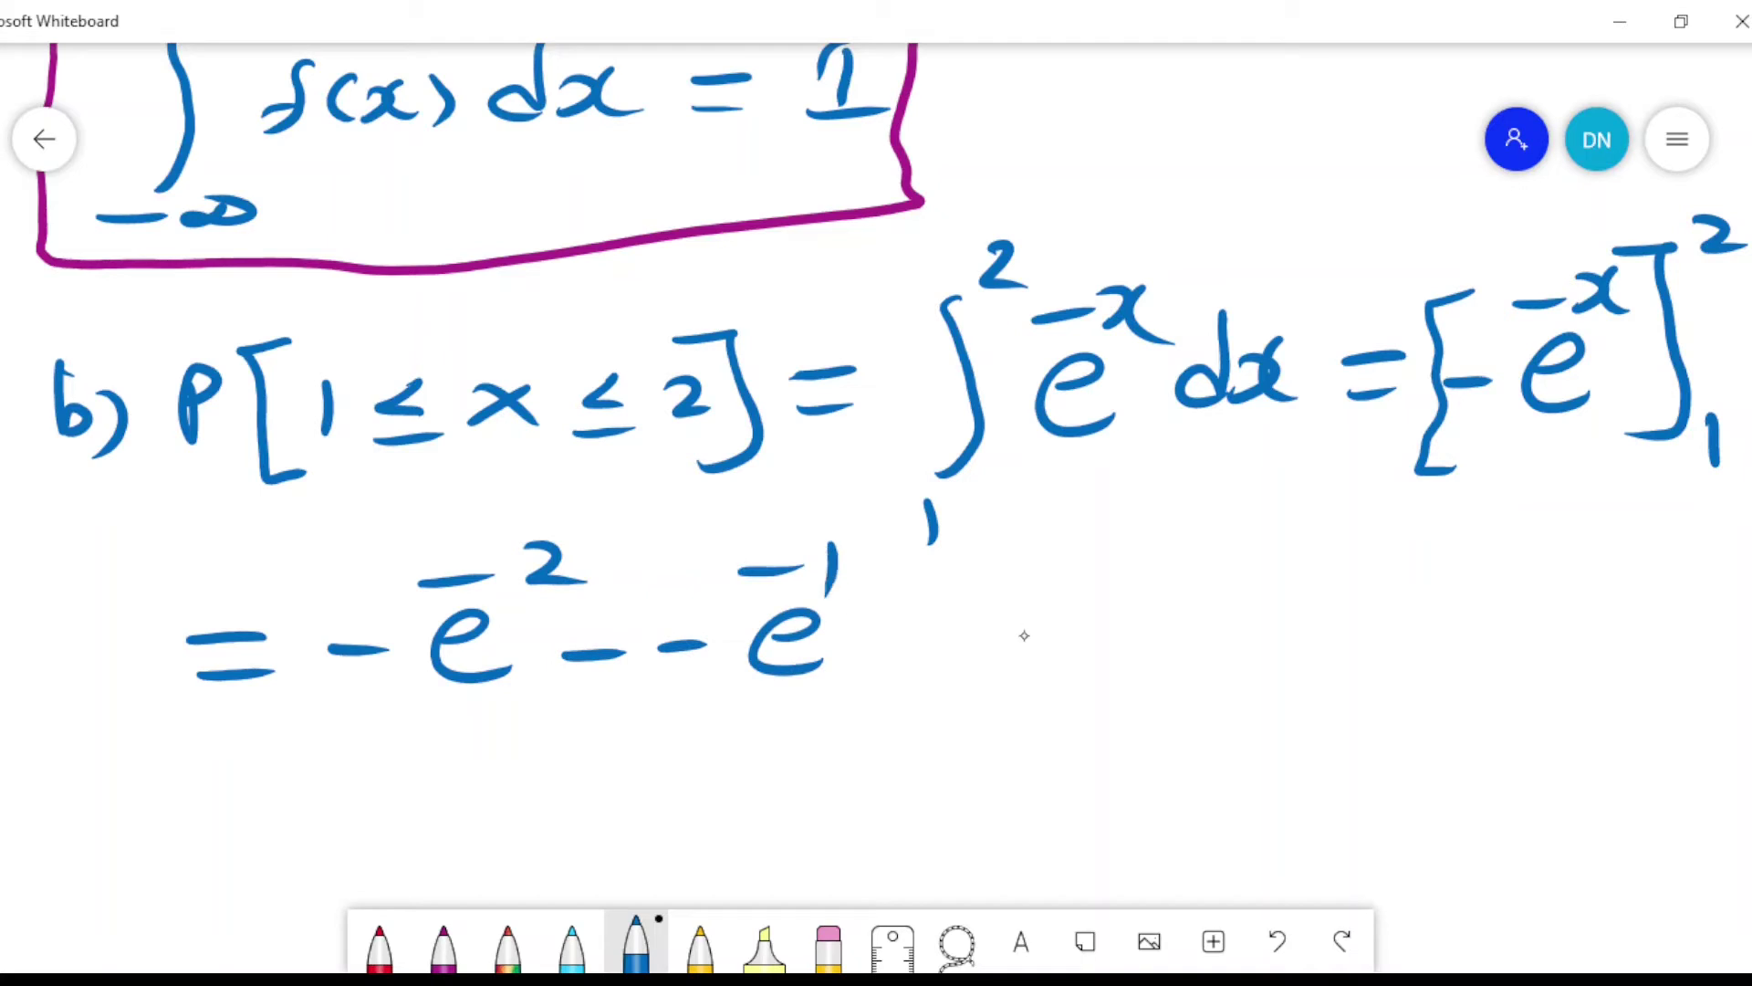
Step: Simplify to = e^-1 − e^-2 and double-underline the result
{"action": "left_click_drag", "start_coordinate": [949, 636], "coordinate": [1029, 633]}
{"action": "left_click_drag", "start_coordinate": [960, 675], "coordinate": [1039, 671]}
{"action": "left_click_drag", "start_coordinate": [1136, 639], "coordinate": [1221, 659]}
{"action": "mouse_move", "coordinate": [1128, 566]}
{"action": "left_mouse_down"}
{"action": "mouse_move", "coordinate": [1195, 564]}
{"action": "mouse_move", "coordinate": [1221, 588]}
{"action": "left_mouse_up"}
{"action": "left_click_drag", "start_coordinate": [1276, 646], "coordinate": [1442, 650]}
{"action": "left_click_drag", "start_coordinate": [1360, 573], "coordinate": [1493, 575]}
{"action": "left_click_drag", "start_coordinate": [1139, 701], "coordinate": [1522, 685]}
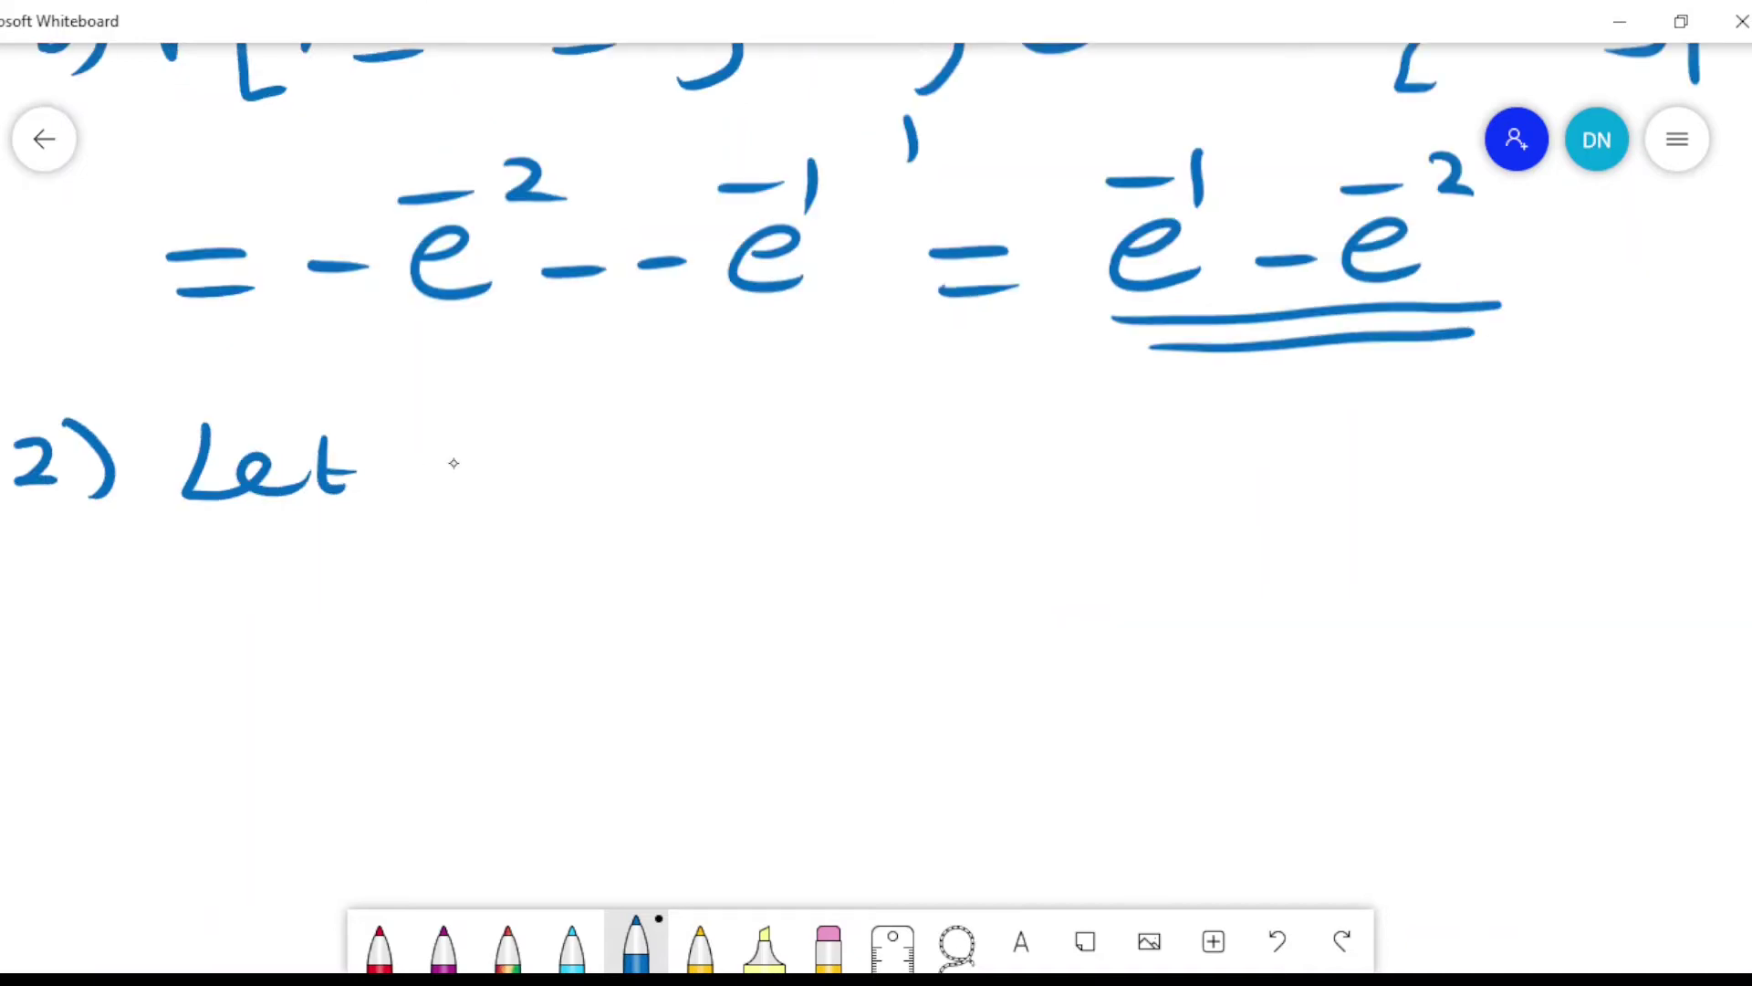
{"action": "left_click_drag", "start_coordinate": [467, 447], "coordinate": [403, 492]}
Step: Begin item 2 with '2) Let x have a pmf'
{"action": "left_click_drag", "start_coordinate": [404, 447], "coordinate": [475, 483]}
{"action": "left_click_drag", "start_coordinate": [559, 425], "coordinate": [602, 493]}
{"action": "mouse_move", "coordinate": [644, 459]}
{"action": "left_mouse_down"}
{"action": "mouse_move", "coordinate": [648, 494]}
{"action": "mouse_move", "coordinate": [707, 456]}
{"action": "left_mouse_up"}
{"action": "mouse_move", "coordinate": [730, 474]}
{"action": "left_mouse_down"}
{"action": "mouse_move", "coordinate": [757, 461]}
{"action": "mouse_move", "coordinate": [778, 504]}
{"action": "left_mouse_up"}
{"action": "mouse_move", "coordinate": [825, 502]}
{"action": "left_mouse_down"}
{"action": "mouse_move", "coordinate": [869, 477]}
{"action": "mouse_move", "coordinate": [878, 500]}
{"action": "left_mouse_up"}
{"action": "left_click_drag", "start_coordinate": [989, 456], "coordinate": [996, 513]}
{"action": "left_click_drag", "start_coordinate": [993, 460], "coordinate": [1128, 497]}
{"action": "mouse_move", "coordinate": [1192, 425]}
{"action": "left_mouse_down"}
{"action": "mouse_move", "coordinate": [1186, 511]}
{"action": "mouse_move", "coordinate": [1162, 517]}
{"action": "left_mouse_up"}
{"action": "left_click_drag", "start_coordinate": [1161, 479], "coordinate": [1178, 476]}
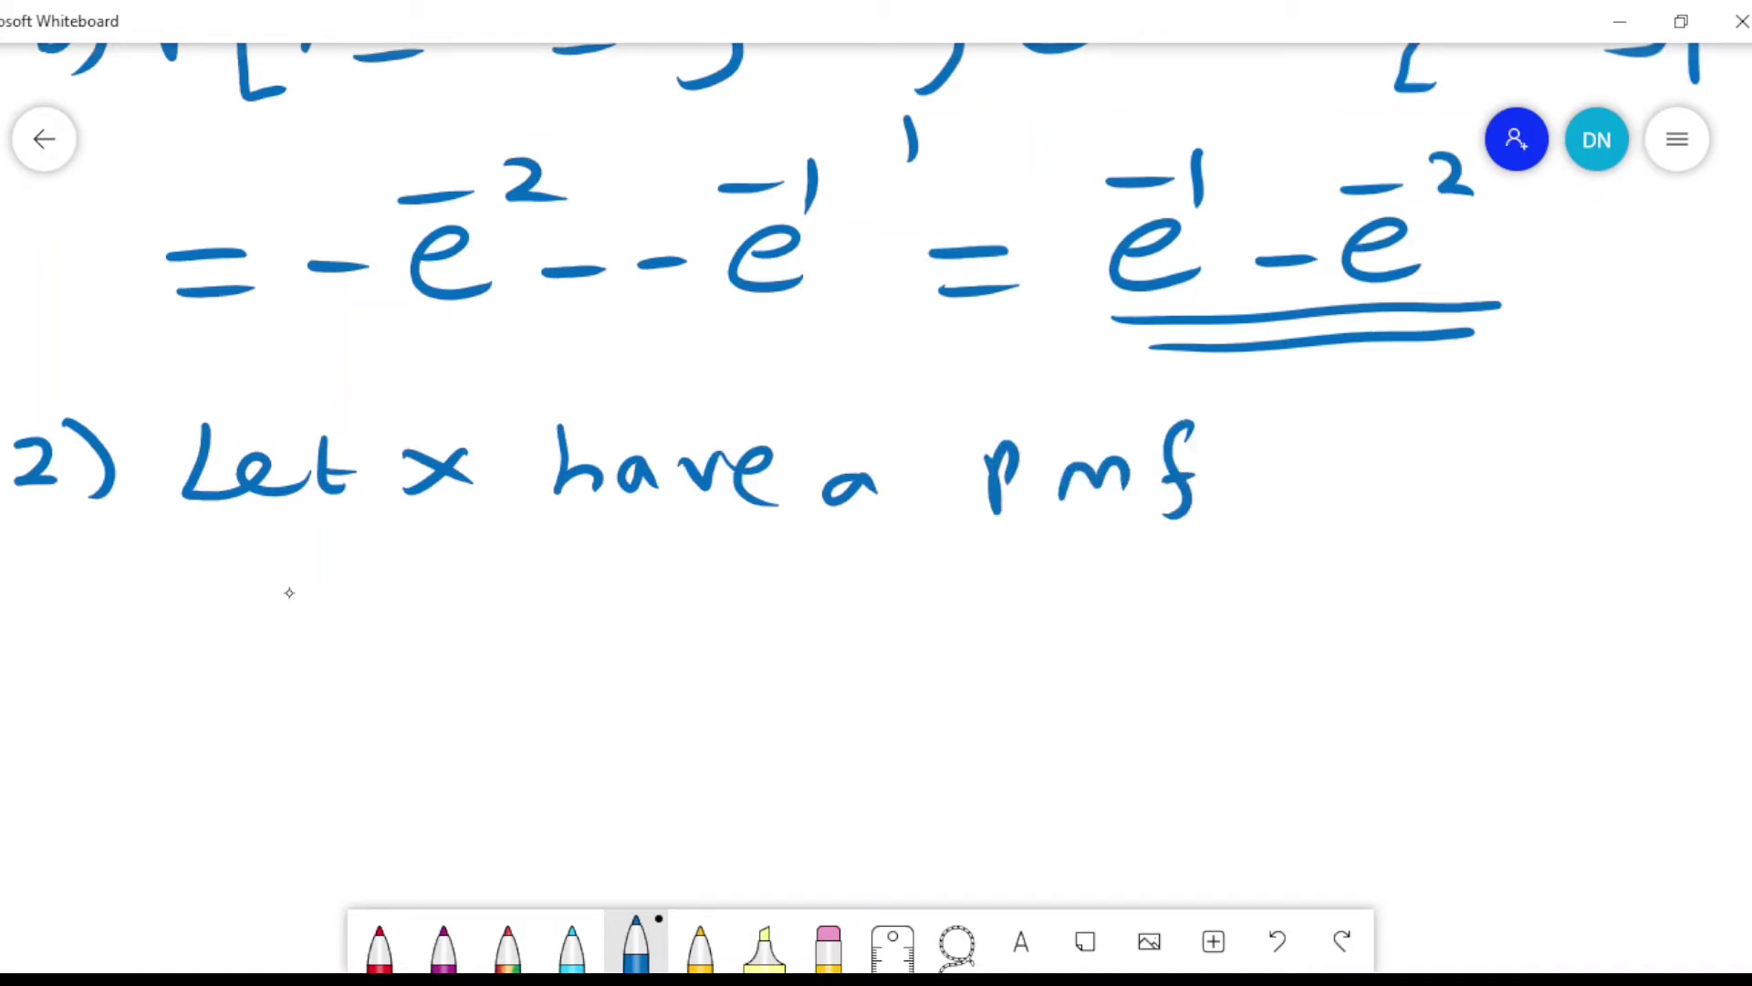
Step: Write f(x) = 1/4, x = 0 as the first case of the pmf
{"action": "left_click_drag", "start_coordinate": [133, 577], "coordinate": [103, 664]}
{"action": "mouse_move", "coordinate": [102, 643]}
{"action": "left_mouse_down"}
{"action": "mouse_move", "coordinate": [131, 629]}
{"action": "mouse_move", "coordinate": [230, 650]}
{"action": "left_mouse_up"}
{"action": "mouse_move", "coordinate": [260, 606]}
{"action": "left_mouse_down"}
{"action": "mouse_move", "coordinate": [239, 649]}
{"action": "mouse_move", "coordinate": [272, 664]}
{"action": "left_mouse_up"}
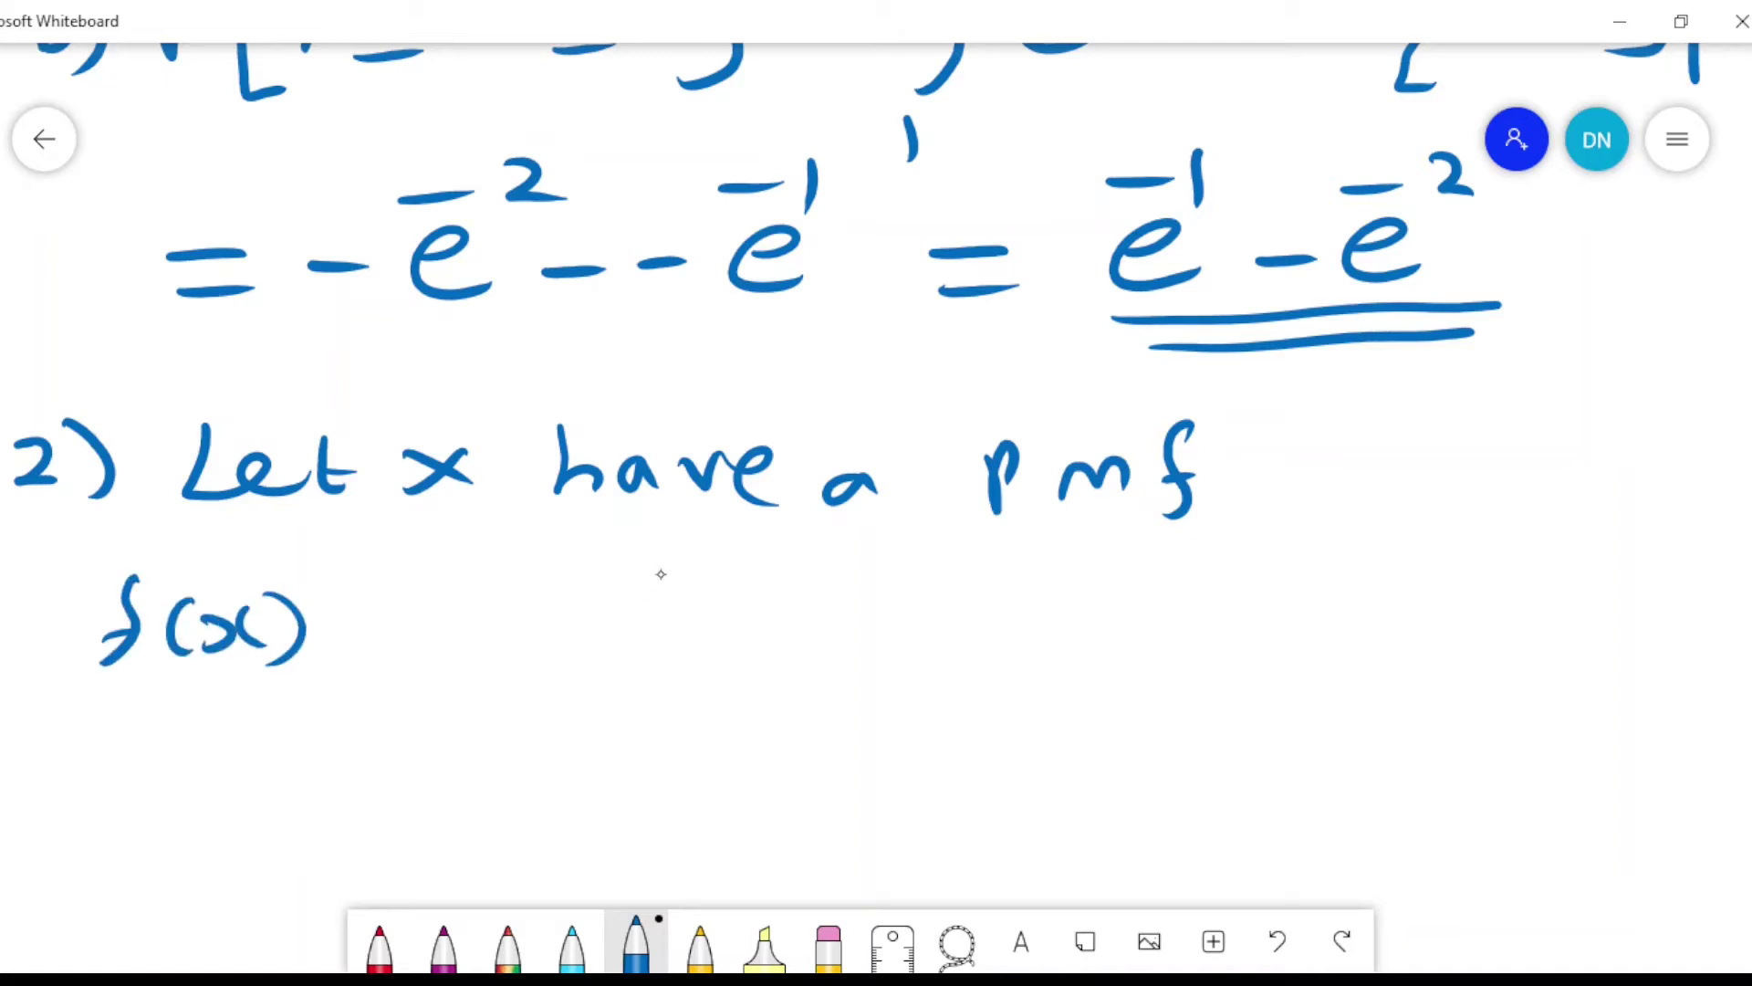
{"action": "left_click_drag", "start_coordinate": [370, 607], "coordinate": [420, 602]}
{"action": "left_click_drag", "start_coordinate": [366, 646], "coordinate": [439, 638]}
{"action": "left_click_drag", "start_coordinate": [529, 564], "coordinate": [533, 584]}
{"action": "mouse_move", "coordinate": [554, 545]}
{"action": "left_mouse_down"}
{"action": "mouse_move", "coordinate": [513, 630]}
{"action": "mouse_move", "coordinate": [595, 621]}
{"action": "left_mouse_up"}
{"action": "left_click_drag", "start_coordinate": [577, 602], "coordinate": [580, 632]}
{"action": "left_click_drag", "start_coordinate": [679, 587], "coordinate": [665, 614]}
{"action": "mouse_move", "coordinate": [752, 564]}
{"action": "left_mouse_down"}
{"action": "mouse_move", "coordinate": [767, 573]}
{"action": "mouse_move", "coordinate": [753, 603]}
{"action": "left_mouse_up"}
{"action": "mouse_move", "coordinate": [814, 552]}
{"action": "left_mouse_down"}
{"action": "mouse_move", "coordinate": [798, 561]}
{"action": "mouse_move", "coordinate": [817, 598]}
{"action": "mouse_move", "coordinate": [911, 557]}
{"action": "mouse_move", "coordinate": [908, 579]}
{"action": "mouse_move", "coordinate": [1004, 558]}
{"action": "left_mouse_up"}
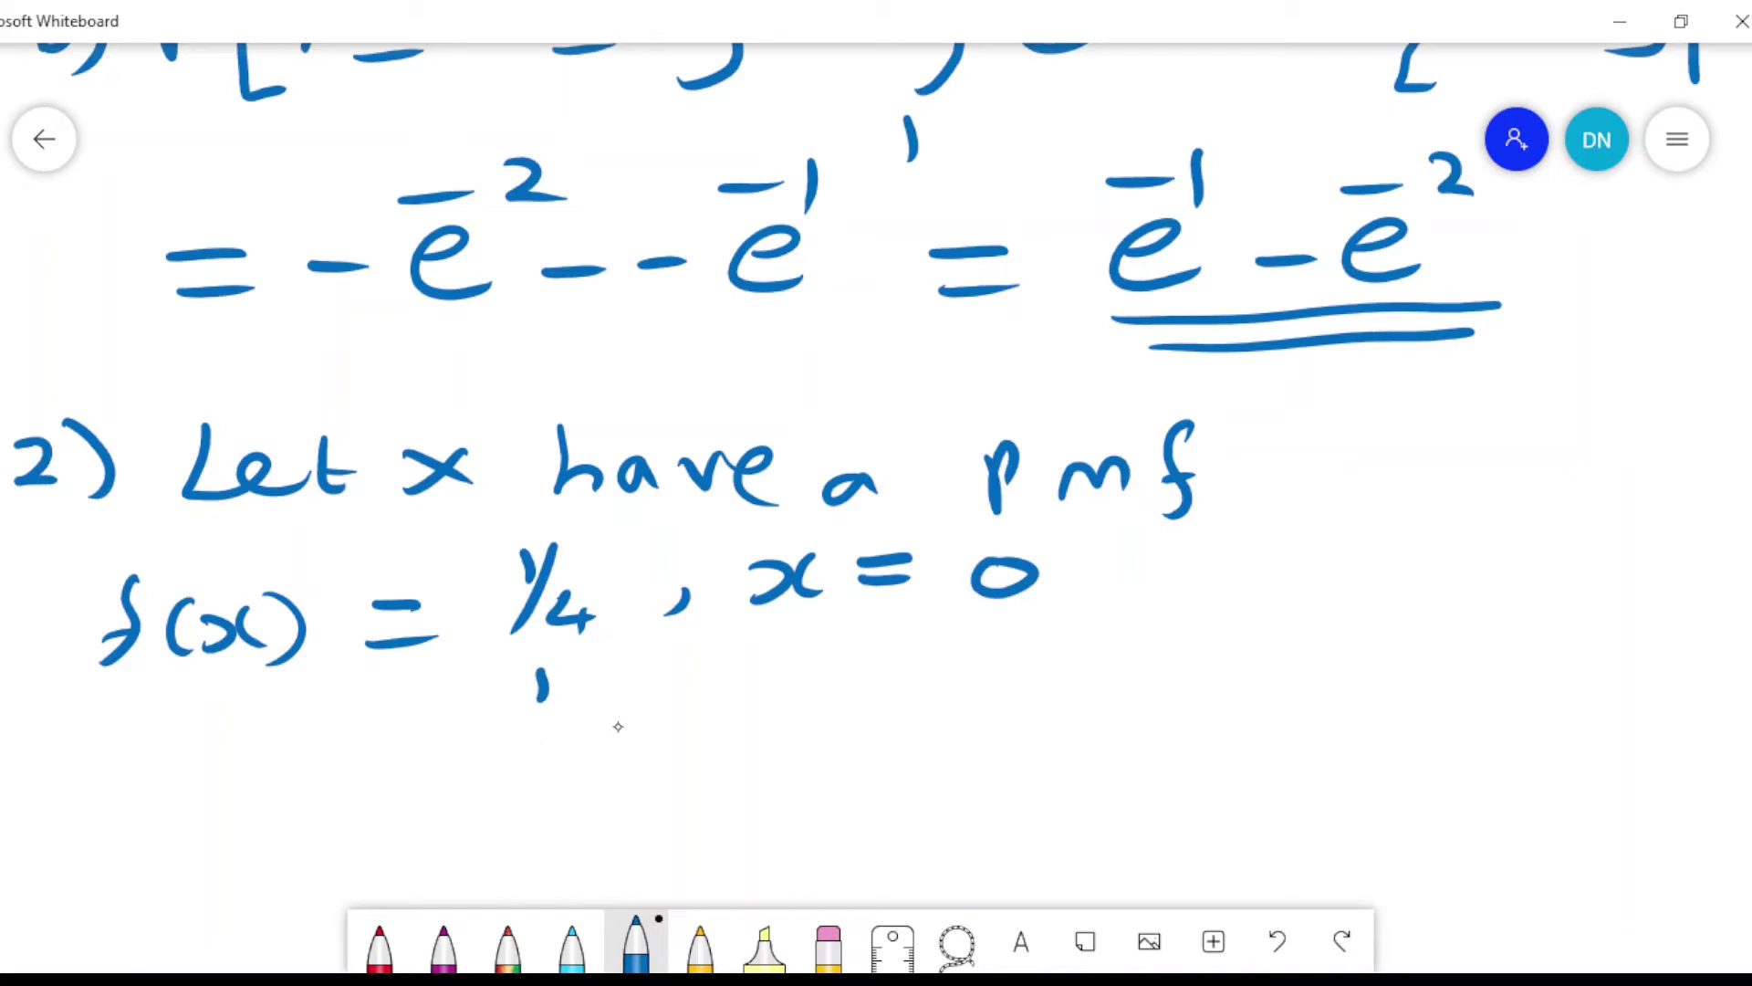
Step: Add the second case 1/4, x = 1 below the first
{"action": "left_click_drag", "start_coordinate": [575, 671], "coordinate": [538, 750]}
{"action": "mouse_move", "coordinate": [589, 705]}
{"action": "left_mouse_down"}
{"action": "mouse_move", "coordinate": [628, 730]}
{"action": "mouse_move", "coordinate": [714, 732]}
{"action": "left_mouse_up"}
{"action": "mouse_move", "coordinate": [794, 683]}
{"action": "left_mouse_down"}
{"action": "mouse_move", "coordinate": [771, 721]}
{"action": "mouse_move", "coordinate": [861, 713]}
{"action": "left_mouse_up"}
{"action": "left_click_drag", "start_coordinate": [917, 681], "coordinate": [969, 701]}
{"action": "left_click_drag", "start_coordinate": [1023, 653], "coordinate": [1027, 706]}
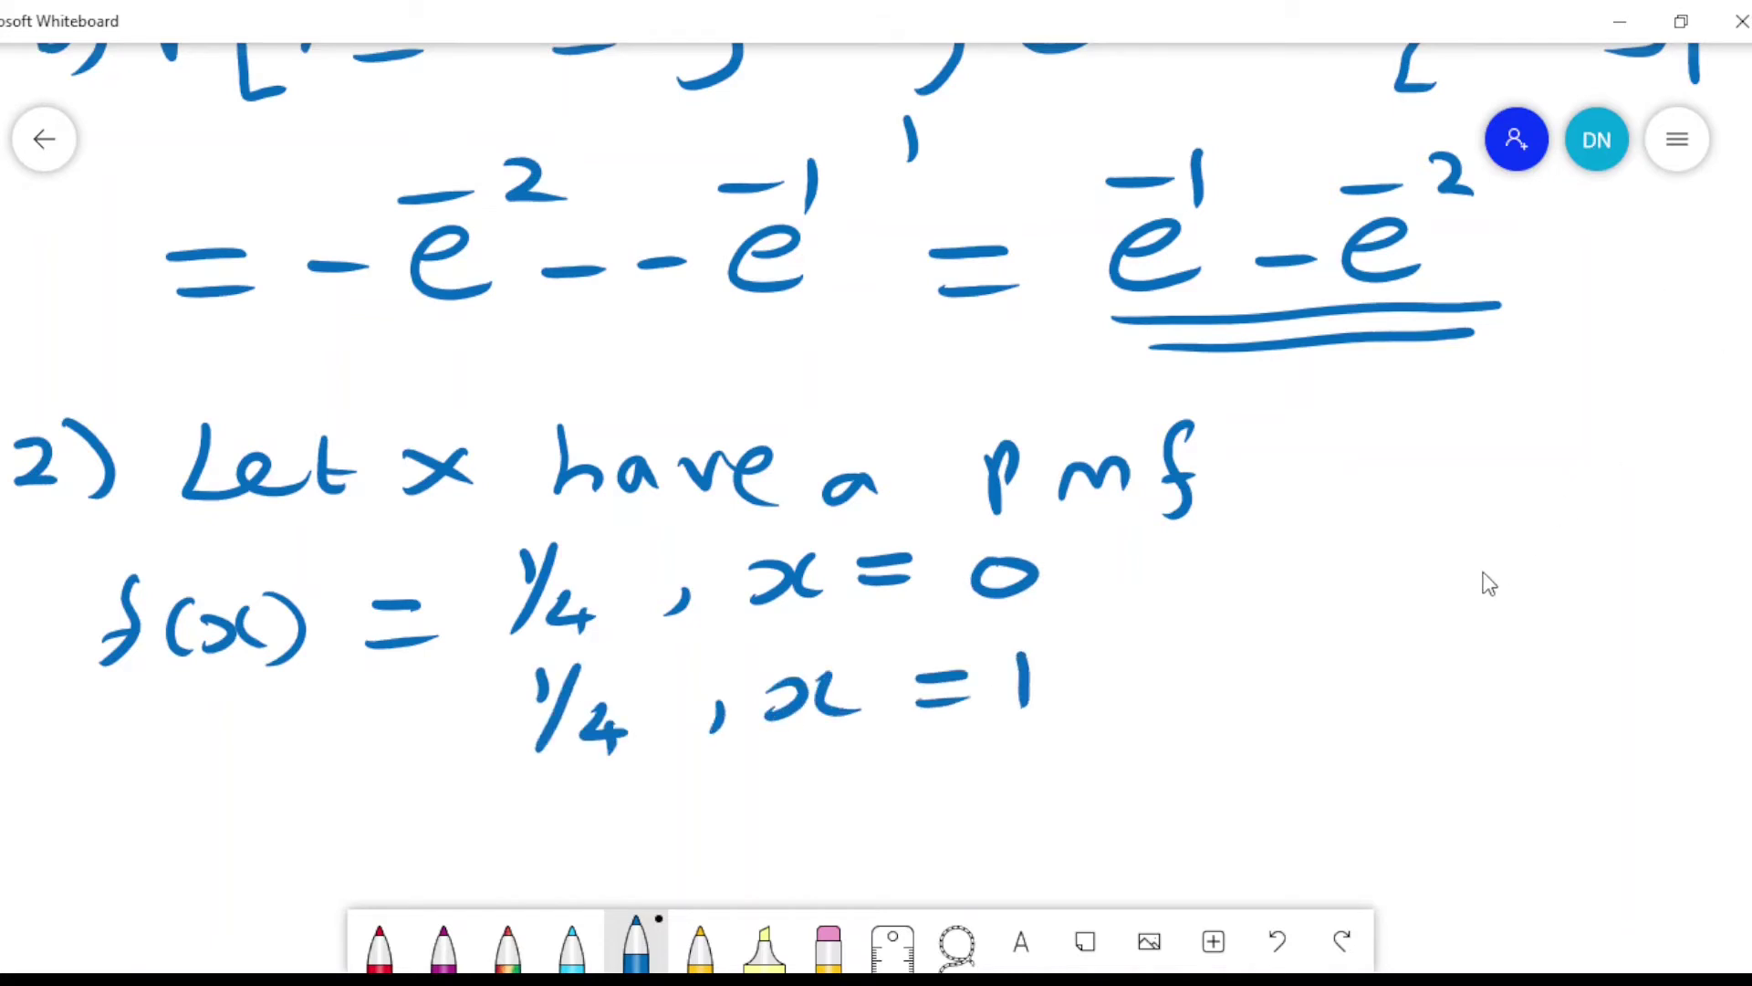
Step: Add the third case 1/2, x = 2
{"action": "scroll", "coordinate": [1475, 575], "scroll_direction": "down", "scroll_amount": 3}
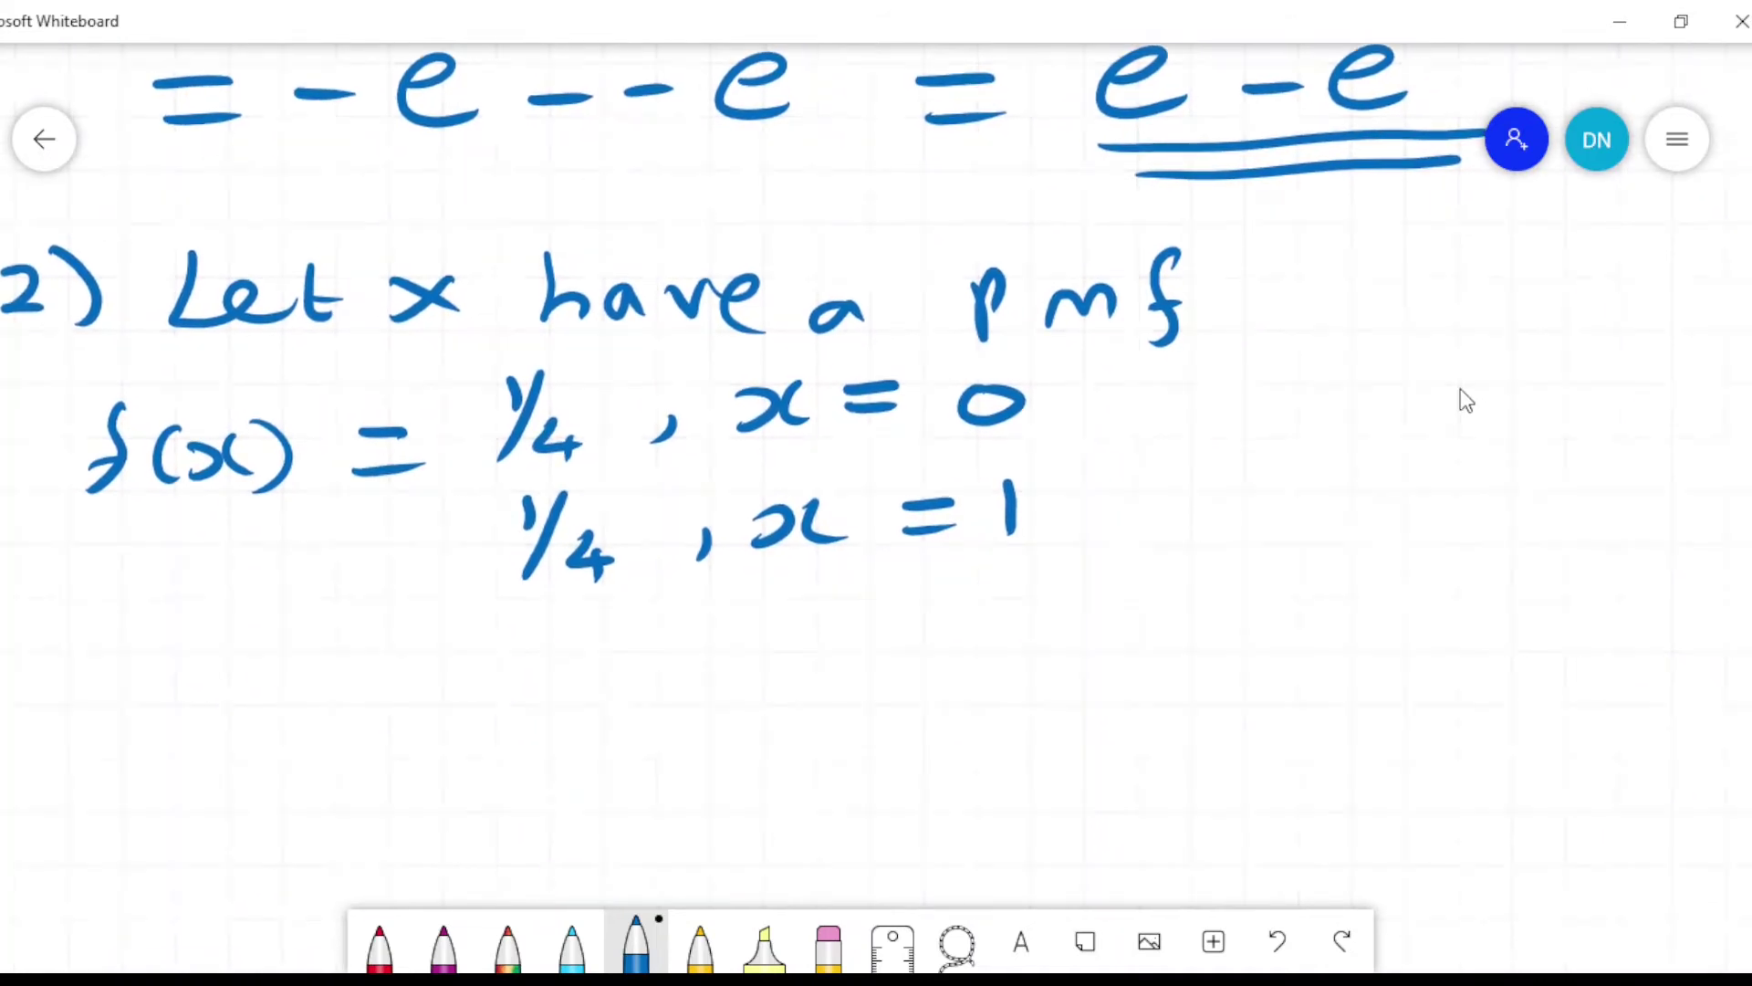
{"action": "left_click_drag", "start_coordinate": [563, 604], "coordinate": [556, 633]}
{"action": "mouse_move", "coordinate": [599, 595]}
{"action": "left_mouse_down"}
{"action": "mouse_move", "coordinate": [551, 686]}
{"action": "mouse_move", "coordinate": [710, 677]}
{"action": "left_mouse_up"}
{"action": "left_click_drag", "start_coordinate": [768, 622], "coordinate": [801, 659]}
{"action": "mouse_move", "coordinate": [908, 615]}
{"action": "left_mouse_down"}
{"action": "mouse_move", "coordinate": [955, 608]}
{"action": "mouse_move", "coordinate": [964, 635]}
{"action": "left_mouse_up"}
{"action": "mouse_move", "coordinate": [1001, 614]}
{"action": "left_mouse_down"}
{"action": "mouse_move", "coordinate": [1027, 646]}
{"action": "mouse_move", "coordinate": [1058, 648]}
{"action": "left_mouse_up"}
Step: Add the last case 0, elsewhere/otherwise, and enclose all four cases in a curly brace
{"action": "mouse_move", "coordinate": [618, 727]}
{"action": "left_mouse_down"}
{"action": "mouse_move", "coordinate": [602, 769]}
{"action": "mouse_move", "coordinate": [625, 730]}
{"action": "left_mouse_up"}
{"action": "left_click_drag", "start_coordinate": [682, 743], "coordinate": [653, 780]}
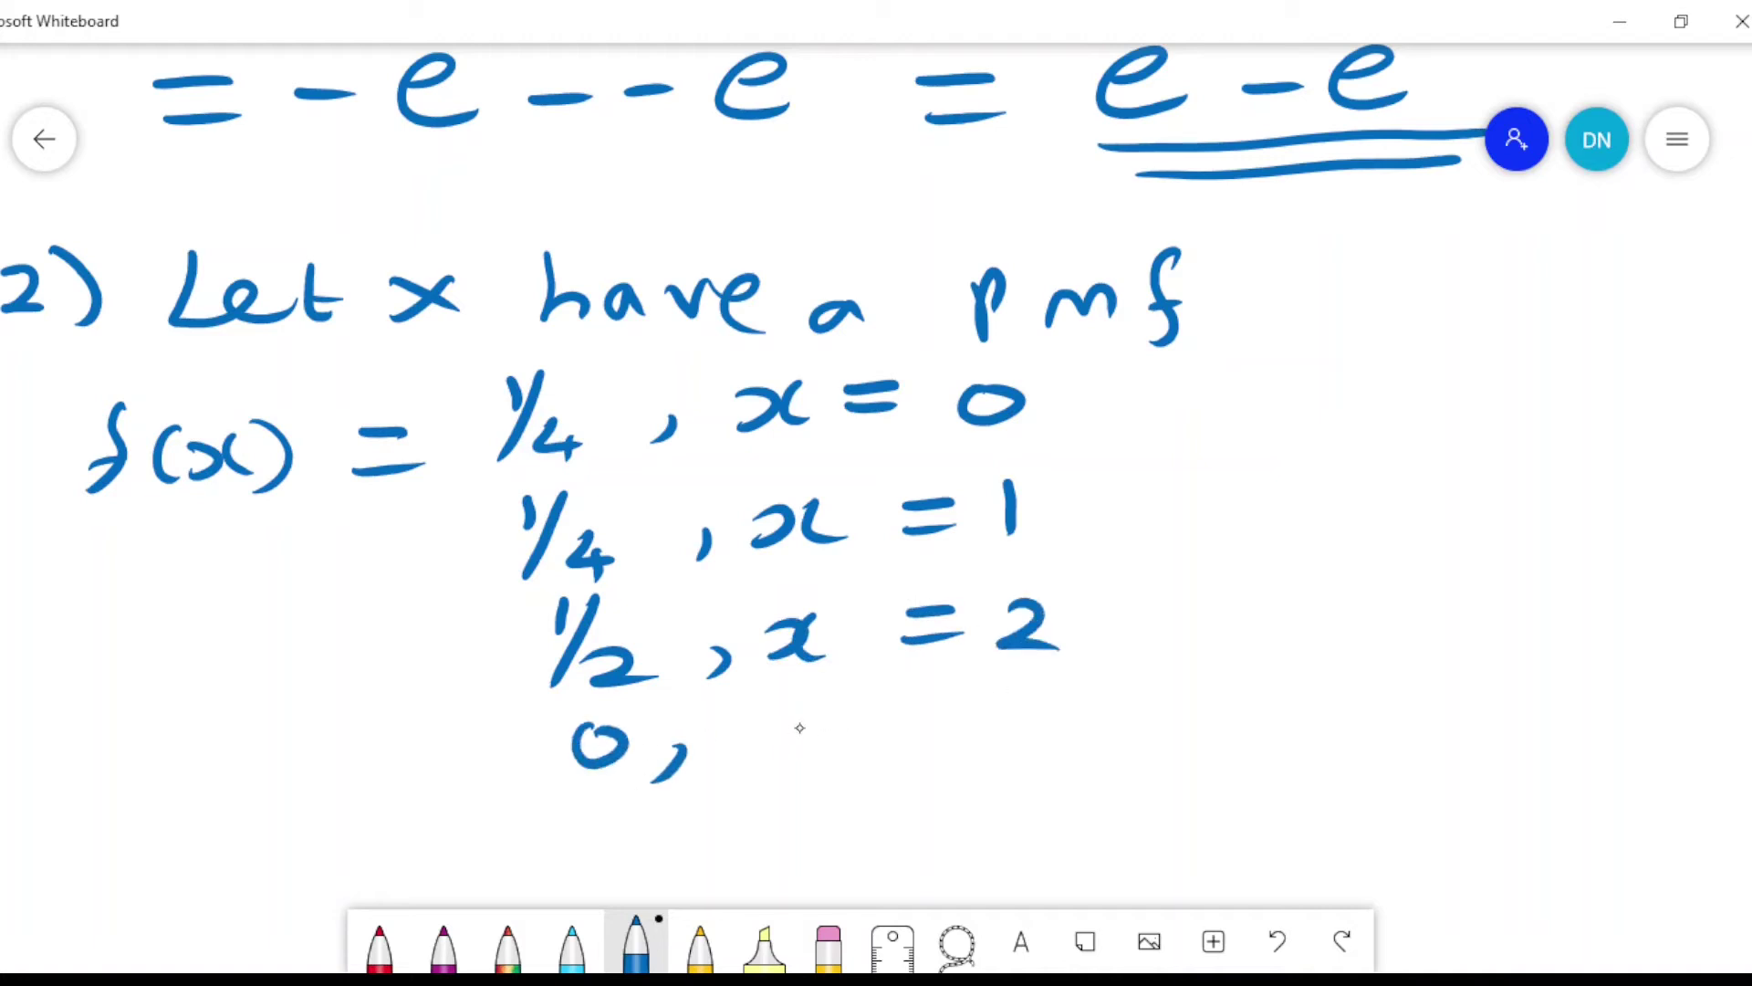
{"action": "mouse_move", "coordinate": [810, 730]}
{"action": "left_mouse_down"}
{"action": "mouse_move", "coordinate": [848, 735]}
{"action": "mouse_move", "coordinate": [881, 774]}
{"action": "left_mouse_up"}
{"action": "mouse_move", "coordinate": [932, 721]}
{"action": "left_mouse_down"}
{"action": "mouse_move", "coordinate": [907, 772]}
{"action": "mouse_move", "coordinate": [986, 772]}
{"action": "left_mouse_up"}
{"action": "mouse_move", "coordinate": [1015, 726]}
{"action": "left_mouse_down"}
{"action": "mouse_move", "coordinate": [1031, 771]}
{"action": "mouse_move", "coordinate": [1077, 730]}
{"action": "left_mouse_up"}
{"action": "mouse_move", "coordinate": [1095, 690]}
{"action": "left_mouse_down"}
{"action": "mouse_move", "coordinate": [1077, 757]}
{"action": "mouse_move", "coordinate": [1265, 730]}
{"action": "mouse_move", "coordinate": [1273, 753]}
{"action": "left_mouse_up"}
{"action": "left_click_drag", "start_coordinate": [1323, 644], "coordinate": [1323, 780]}
{"action": "left_click_drag", "start_coordinate": [1369, 710], "coordinate": [1414, 743]}
{"action": "mouse_move", "coordinate": [1413, 726]}
{"action": "left_mouse_down"}
{"action": "mouse_move", "coordinate": [1442, 741]}
{"action": "mouse_move", "coordinate": [1648, 701]}
{"action": "mouse_move", "coordinate": [1656, 750]}
{"action": "left_mouse_up"}
{"action": "mouse_move", "coordinate": [1716, 717]}
{"action": "left_mouse_down"}
{"action": "mouse_move", "coordinate": [1748, 686]}
{"action": "mouse_move", "coordinate": [1739, 756]}
{"action": "left_mouse_up"}
{"action": "mouse_move", "coordinate": [505, 335]}
{"action": "left_mouse_down"}
{"action": "mouse_move", "coordinate": [467, 394]}
{"action": "mouse_move", "coordinate": [474, 575]}
{"action": "mouse_move", "coordinate": [493, 716]}
{"action": "mouse_move", "coordinate": [552, 798]}
{"action": "left_mouse_up"}
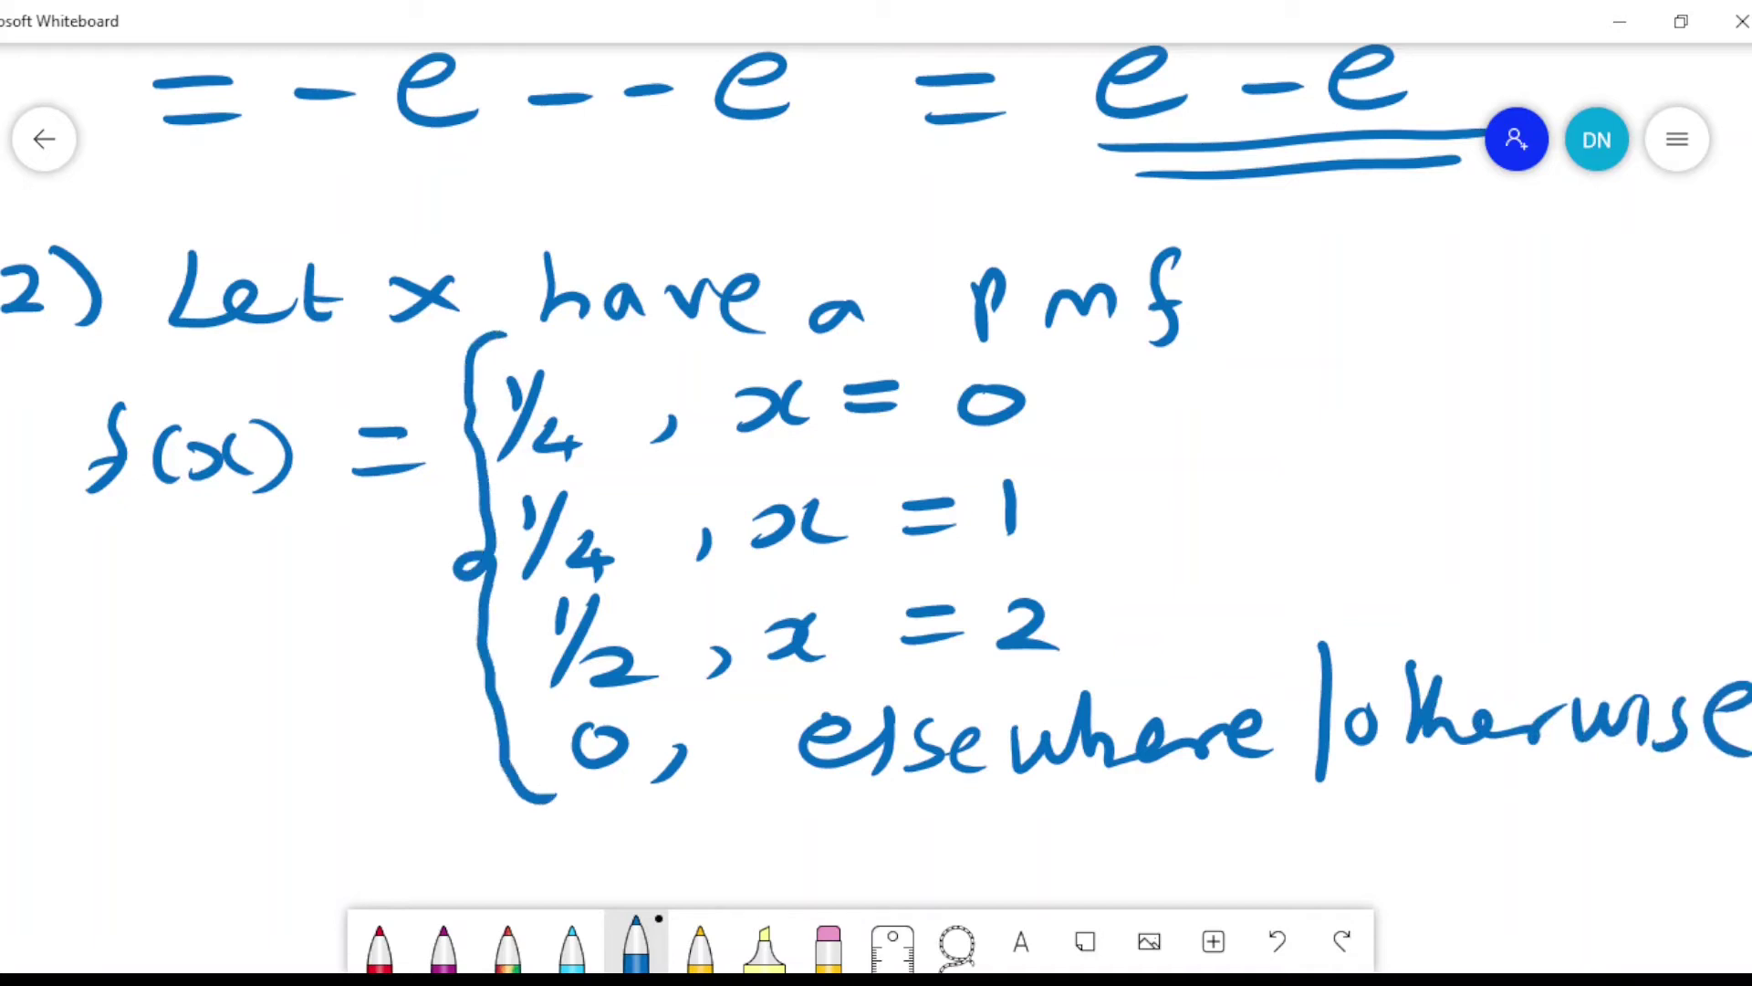
Step: In purple, write x = 0, 1, 2 after pmf with a bracket underneath
{"action": "left_click", "coordinate": [444, 945]}
{"action": "left_click_drag", "start_coordinate": [1259, 358], "coordinate": [1244, 402]}
{"action": "mouse_move", "coordinate": [1321, 355]}
{"action": "left_mouse_down"}
{"action": "mouse_move", "coordinate": [1300, 397]}
{"action": "mouse_move", "coordinate": [1415, 358]}
{"action": "left_mouse_up"}
{"action": "mouse_move", "coordinate": [1362, 389]}
{"action": "left_mouse_down"}
{"action": "mouse_move", "coordinate": [1458, 357]}
{"action": "mouse_move", "coordinate": [1474, 413]}
{"action": "left_mouse_up"}
{"action": "left_click_drag", "start_coordinate": [1552, 340], "coordinate": [1557, 390]}
{"action": "left_click_drag", "start_coordinate": [1592, 385], "coordinate": [1574, 411]}
{"action": "left_click_drag", "start_coordinate": [1636, 356], "coordinate": [1670, 393]}
{"action": "mouse_move", "coordinate": [1245, 428]}
{"action": "left_mouse_down"}
{"action": "mouse_move", "coordinate": [1567, 438]}
{"action": "mouse_move", "coordinate": [1711, 397]}
{"action": "left_mouse_up"}
Step: Label the support 'Discrete' and 'Countable', then begin part a) 'Show that f(x) is a'
{"action": "left_click_drag", "start_coordinate": [1376, 467], "coordinate": [1382, 506]}
{"action": "mouse_move", "coordinate": [1375, 459]}
{"action": "left_mouse_down"}
{"action": "mouse_move", "coordinate": [1410, 470]}
{"action": "mouse_move", "coordinate": [1382, 508]}
{"action": "left_mouse_up"}
{"action": "mouse_move", "coordinate": [1451, 473]}
{"action": "left_mouse_down"}
{"action": "mouse_move", "coordinate": [1461, 512]}
{"action": "mouse_move", "coordinate": [1542, 504]}
{"action": "left_mouse_up"}
{"action": "left_click_drag", "start_coordinate": [1556, 485], "coordinate": [1647, 486]}
{"action": "mouse_move", "coordinate": [1684, 437]}
{"action": "left_mouse_down"}
{"action": "mouse_move", "coordinate": [1679, 495]}
{"action": "mouse_move", "coordinate": [1709, 457]}
{"action": "left_mouse_up"}
{"action": "left_click_drag", "start_coordinate": [1702, 479], "coordinate": [1751, 493]}
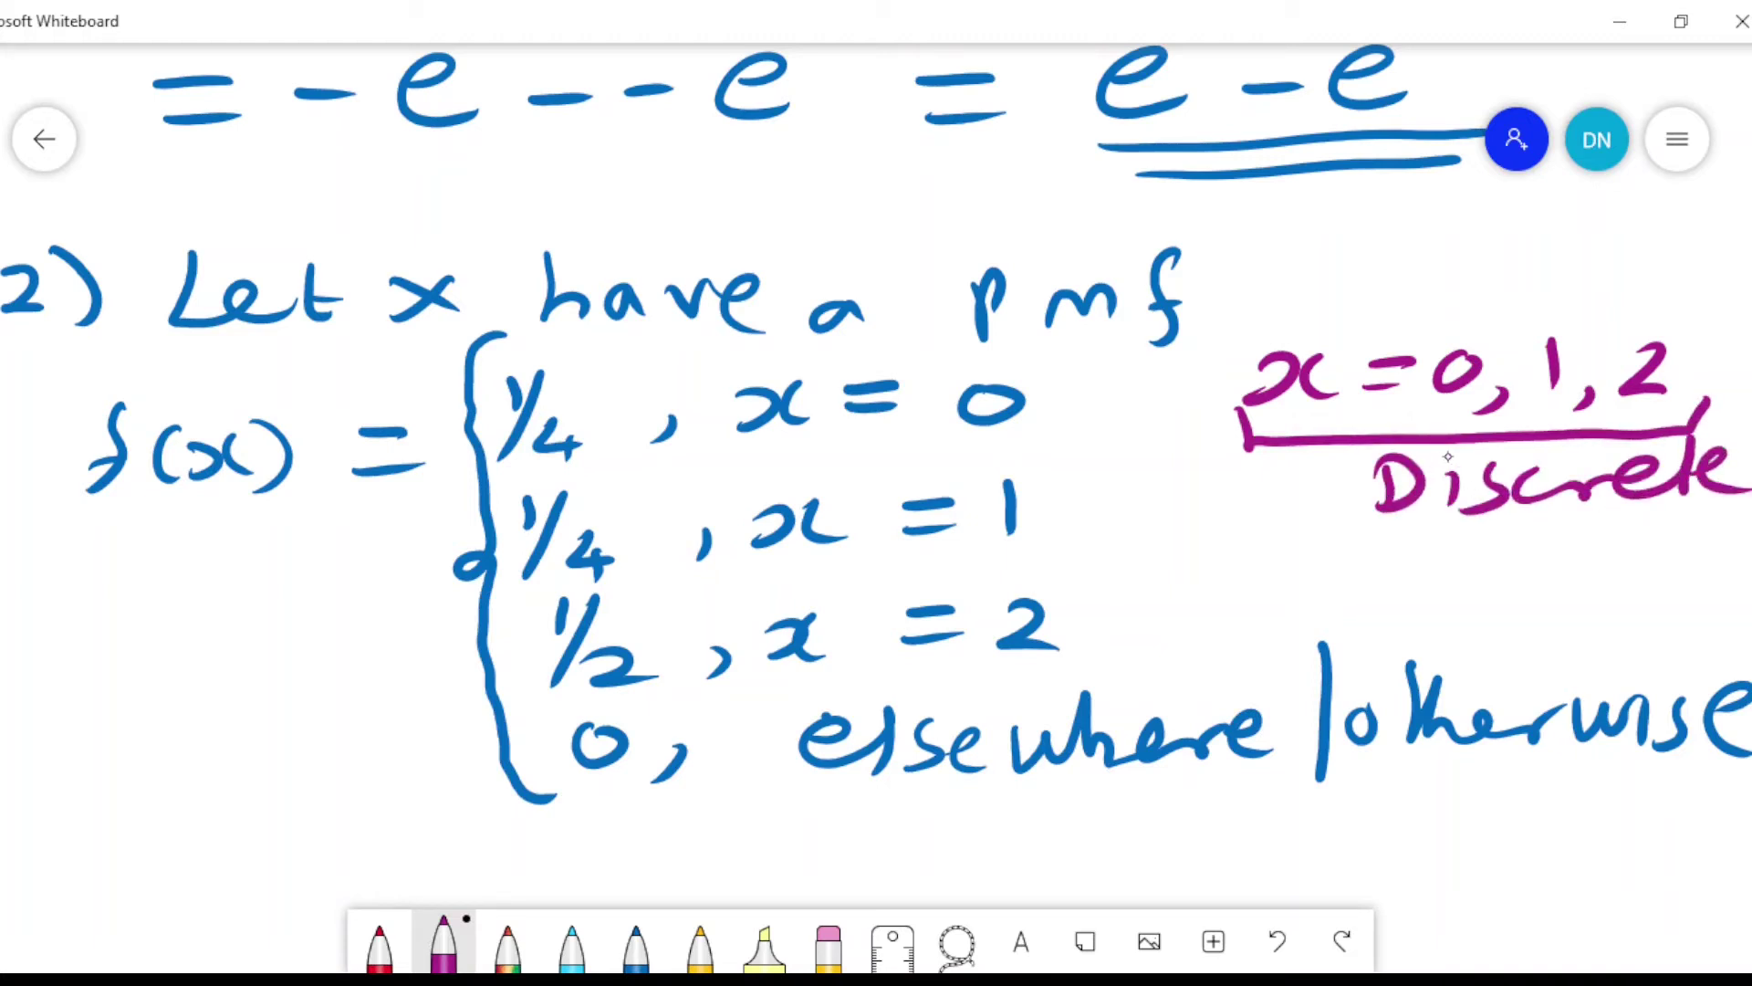
{"action": "left_click_drag", "start_coordinate": [1398, 534], "coordinate": [1378, 582]}
{"action": "mouse_move", "coordinate": [1412, 550]}
{"action": "left_mouse_down"}
{"action": "mouse_move", "coordinate": [1486, 584]}
{"action": "mouse_move", "coordinate": [1541, 566]}
{"action": "left_mouse_up"}
{"action": "mouse_move", "coordinate": [1542, 532]}
{"action": "left_mouse_down"}
{"action": "mouse_move", "coordinate": [1551, 562]}
{"action": "mouse_move", "coordinate": [1620, 543]}
{"action": "mouse_move", "coordinate": [1620, 573]}
{"action": "left_mouse_up"}
{"action": "mouse_move", "coordinate": [1653, 520]}
{"action": "left_mouse_down"}
{"action": "mouse_move", "coordinate": [1642, 577]}
{"action": "mouse_move", "coordinate": [1674, 557]}
{"action": "left_mouse_up"}
{"action": "mouse_move", "coordinate": [1686, 516]}
{"action": "left_mouse_down"}
{"action": "mouse_move", "coordinate": [1678, 575]}
{"action": "mouse_move", "coordinate": [1745, 564]}
{"action": "left_mouse_up"}
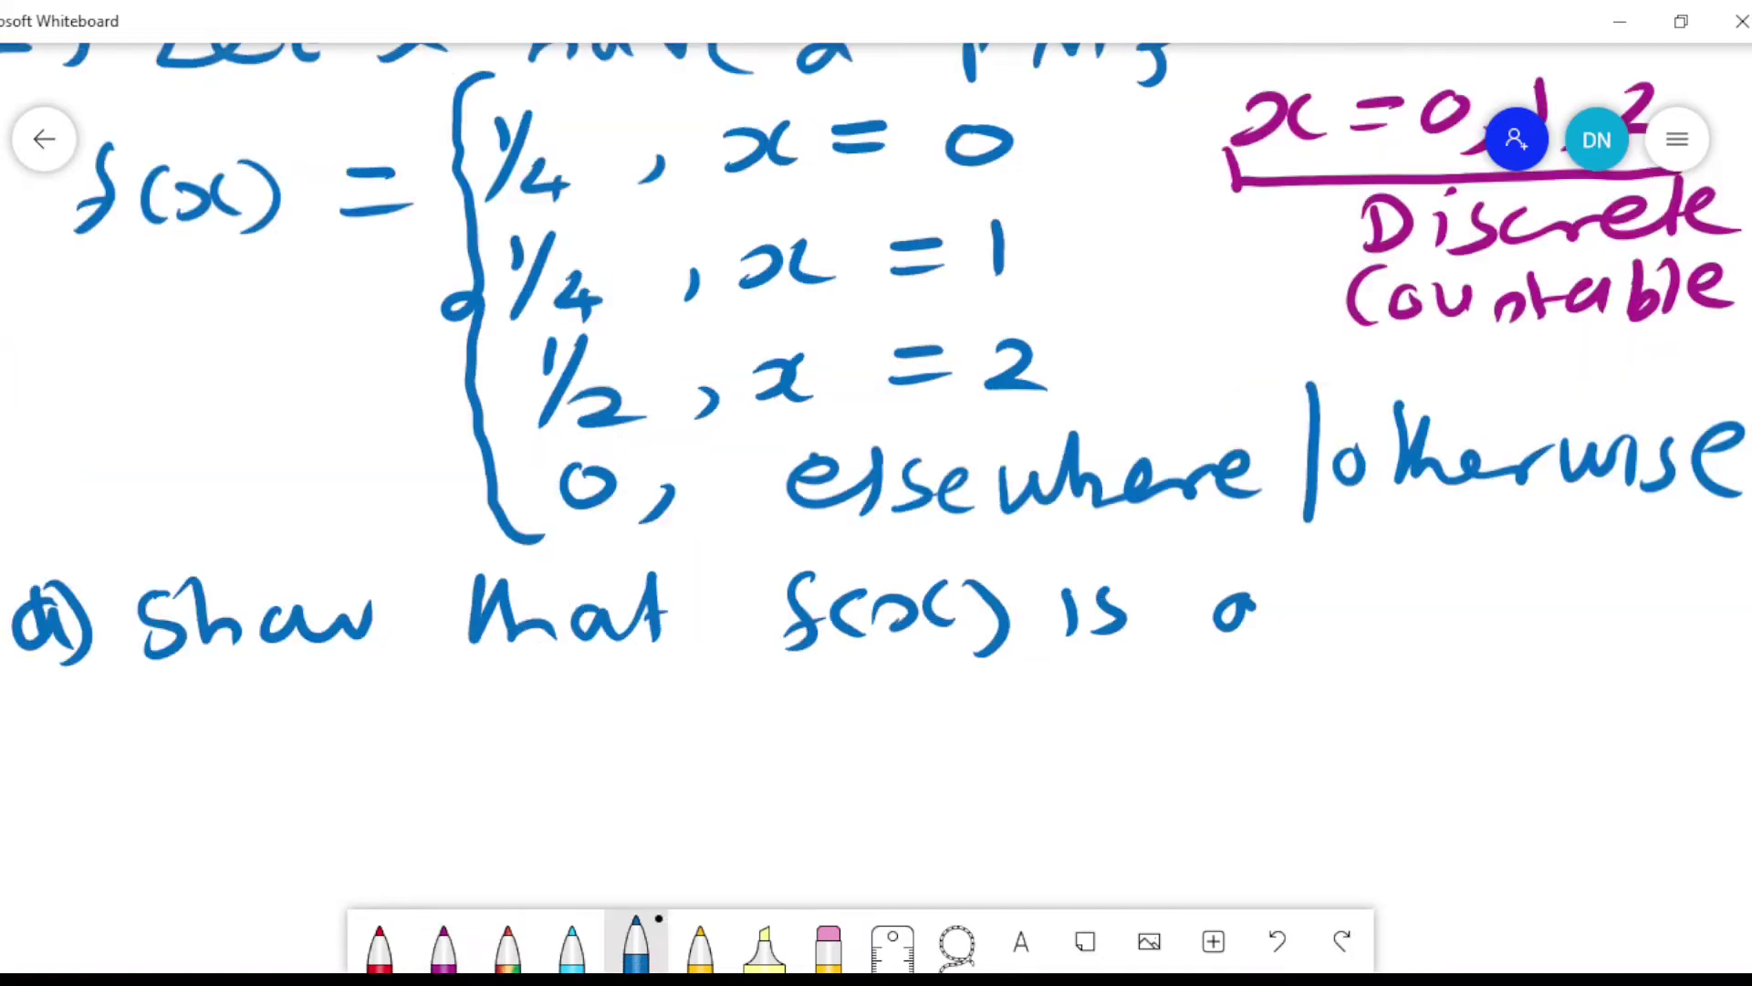
{"action": "mouse_move", "coordinate": [1334, 561]}
{"action": "left_mouse_down"}
{"action": "mouse_move", "coordinate": [1337, 639]}
{"action": "mouse_move", "coordinate": [1353, 606]}
{"action": "left_mouse_up"}
{"action": "mouse_move", "coordinate": [1383, 630]}
{"action": "left_mouse_down"}
{"action": "mouse_move", "coordinate": [1437, 591]}
{"action": "mouse_move", "coordinate": [1450, 621]}
{"action": "left_mouse_up"}
Step: Finish 'PMf' and write a summation from k=0 to 2
{"action": "left_click_drag", "start_coordinate": [1511, 552], "coordinate": [1501, 630]}
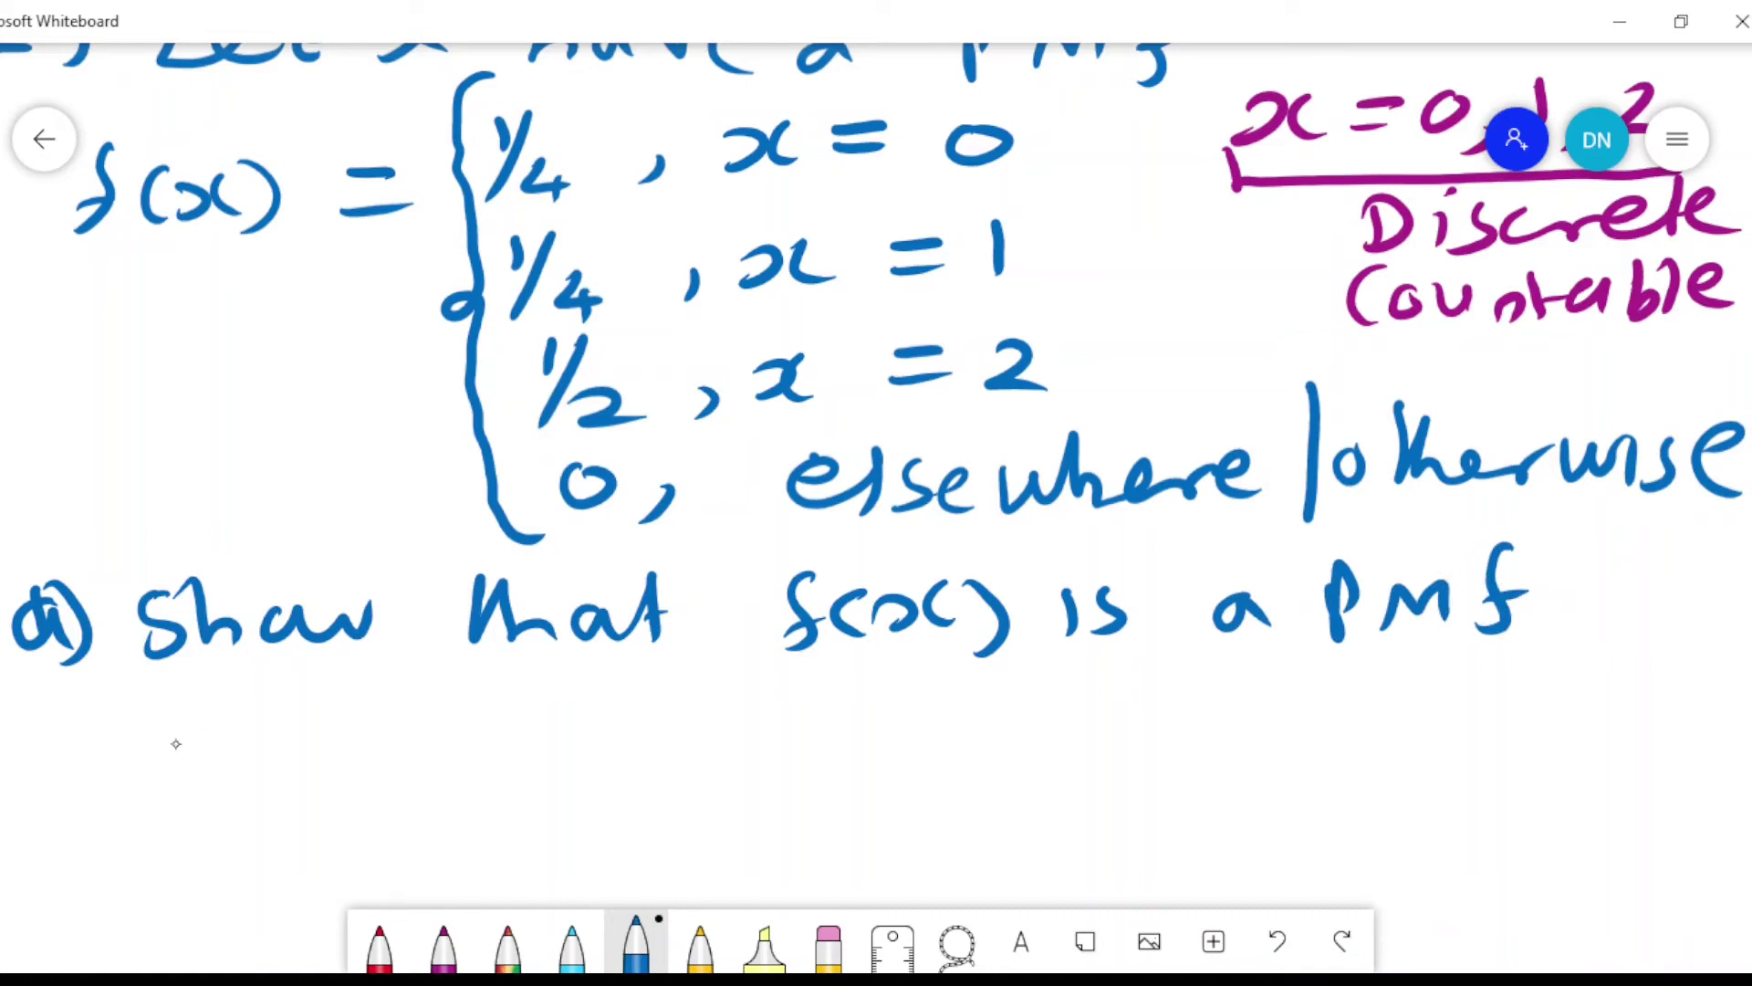
{"action": "mouse_move", "coordinate": [107, 721]}
{"action": "left_mouse_down"}
{"action": "mouse_move", "coordinate": [184, 727]}
{"action": "mouse_move", "coordinate": [109, 723]}
{"action": "mouse_move", "coordinate": [266, 775]}
{"action": "left_mouse_up"}
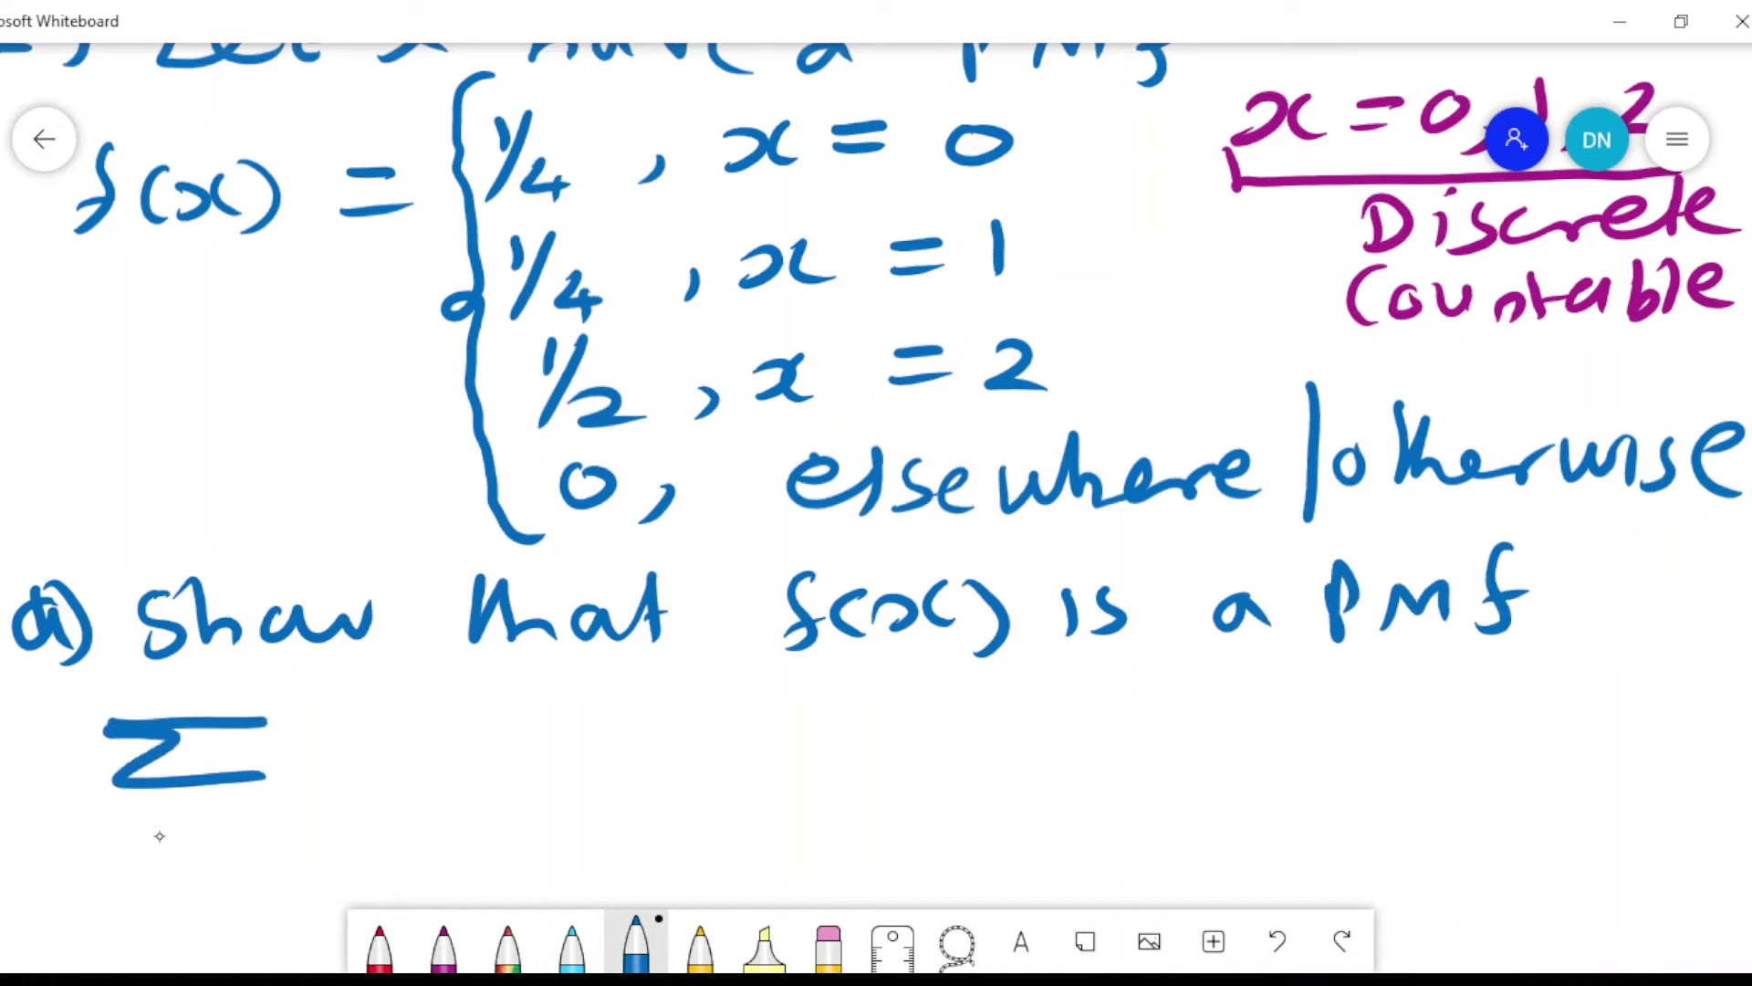
{"action": "left_click_drag", "start_coordinate": [121, 801], "coordinate": [123, 843]}
{"action": "mouse_move", "coordinate": [146, 800]}
{"action": "left_mouse_down"}
{"action": "mouse_move", "coordinate": [186, 837]}
{"action": "mouse_move", "coordinate": [241, 811]}
{"action": "left_mouse_up"}
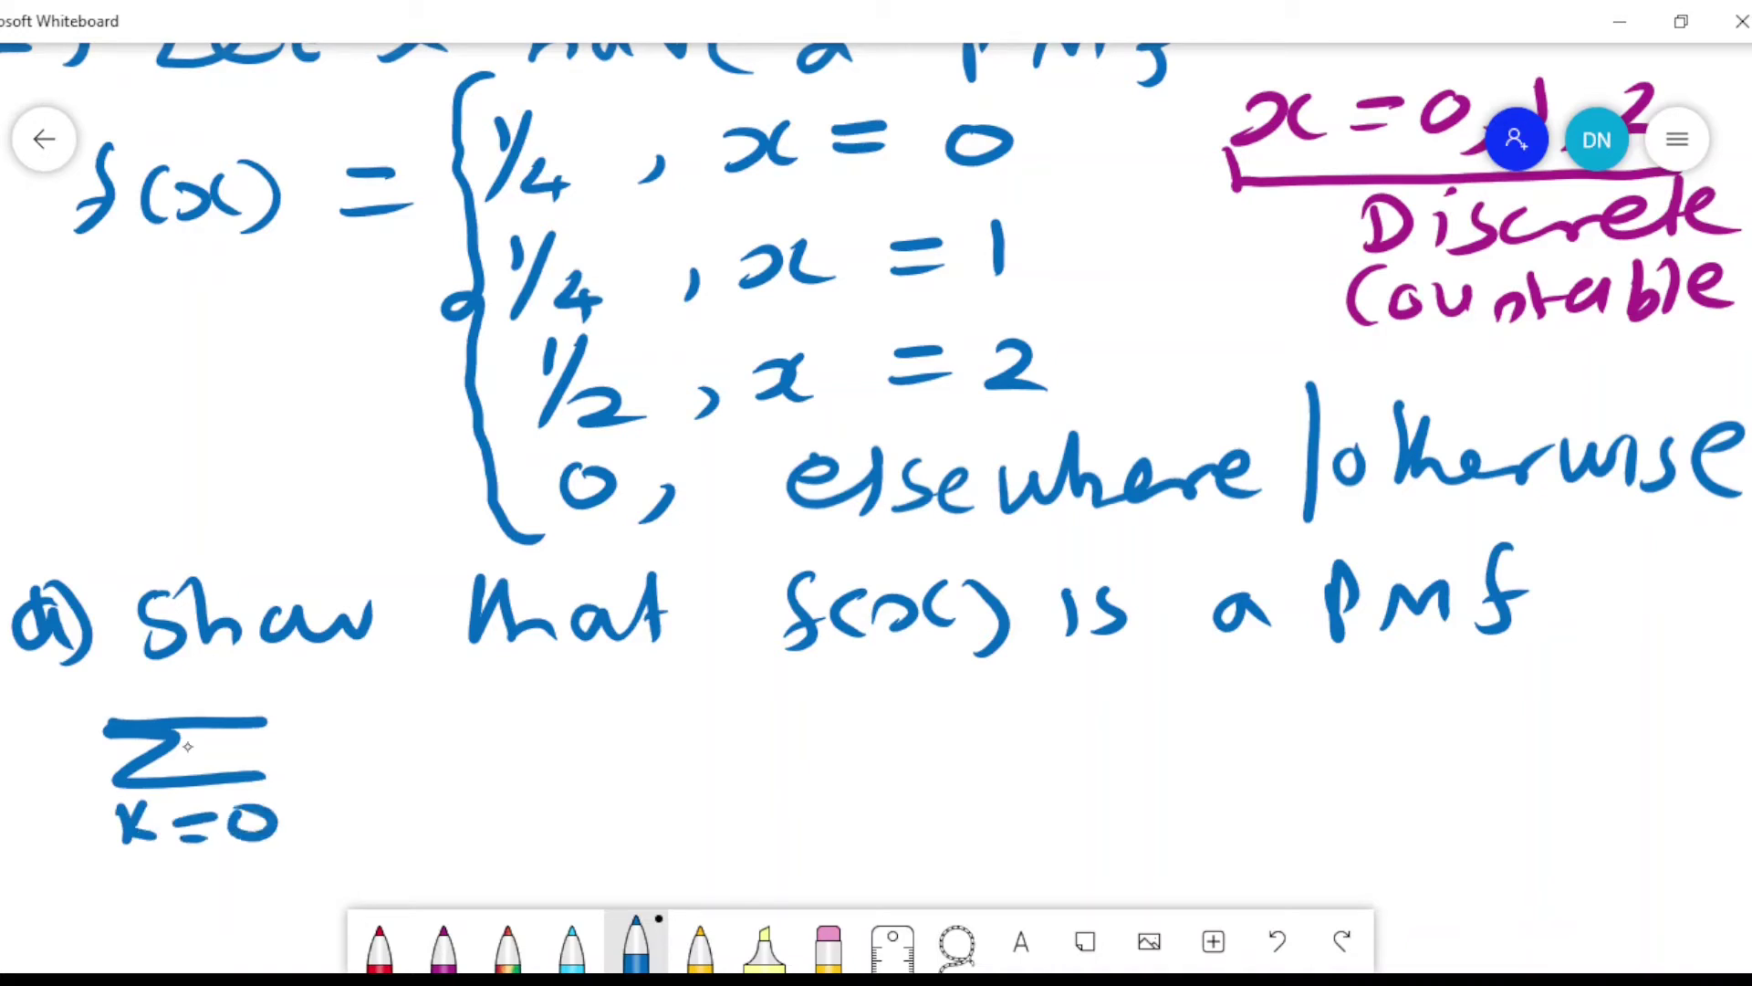
{"action": "left_click_drag", "start_coordinate": [188, 687], "coordinate": [321, 784]}
Step: Write P(X = x_k) after the summation, followed by an equals sign
{"action": "left_click_drag", "start_coordinate": [326, 723], "coordinate": [331, 753]}
{"action": "left_click_drag", "start_coordinate": [412, 707], "coordinate": [415, 782]}
{"action": "mouse_move", "coordinate": [477, 724]}
{"action": "left_mouse_down"}
{"action": "mouse_move", "coordinate": [429, 769]}
{"action": "mouse_move", "coordinate": [504, 759]}
{"action": "left_mouse_up"}
{"action": "mouse_move", "coordinate": [523, 737]}
{"action": "left_mouse_down"}
{"action": "mouse_move", "coordinate": [577, 735]}
{"action": "mouse_move", "coordinate": [564, 760]}
{"action": "left_mouse_up"}
{"action": "mouse_move", "coordinate": [593, 721]}
{"action": "left_mouse_down"}
{"action": "mouse_move", "coordinate": [598, 765]}
{"action": "mouse_move", "coordinate": [625, 763]}
{"action": "left_mouse_up"}
{"action": "left_click_drag", "start_coordinate": [664, 745], "coordinate": [655, 777]}
{"action": "mouse_move", "coordinate": [712, 699]}
{"action": "left_mouse_down"}
{"action": "mouse_move", "coordinate": [699, 777]}
{"action": "mouse_move", "coordinate": [718, 787]}
{"action": "left_mouse_up"}
{"action": "left_click_drag", "start_coordinate": [748, 739], "coordinate": [801, 735]}
{"action": "left_click_drag", "start_coordinate": [750, 774], "coordinate": [853, 780]}
Step: Write the first expanded term P(X = x₀) followed by a plus
{"action": "left_click_drag", "start_coordinate": [860, 717], "coordinate": [864, 743]}
{"action": "left_click_drag", "start_coordinate": [940, 698], "coordinate": [936, 780]}
{"action": "left_click_drag", "start_coordinate": [997, 716], "coordinate": [945, 764]}
{"action": "left_click_drag", "start_coordinate": [949, 723], "coordinate": [1004, 759]}
{"action": "mouse_move", "coordinate": [1032, 734]}
{"action": "left_mouse_down"}
{"action": "mouse_move", "coordinate": [1072, 730]}
{"action": "mouse_move", "coordinate": [1066, 762]}
{"action": "left_mouse_up"}
{"action": "left_click_drag", "start_coordinate": [1077, 735], "coordinate": [1131, 765]}
{"action": "left_click_drag", "start_coordinate": [1148, 744], "coordinate": [1181, 757]}
{"action": "left_click_drag", "start_coordinate": [1183, 698], "coordinate": [1195, 787]}
{"action": "mouse_move", "coordinate": [1282, 708]}
{"action": "left_mouse_down"}
{"action": "mouse_move", "coordinate": [1274, 771]}
{"action": "mouse_move", "coordinate": [1318, 737]}
{"action": "left_mouse_up"}
{"action": "mouse_move", "coordinate": [1346, 699]}
{"action": "left_mouse_down"}
{"action": "mouse_move", "coordinate": [1369, 775]}
{"action": "mouse_move", "coordinate": [1391, 734]}
{"action": "left_mouse_up"}
Step: Write the second term P(X = x₁)
{"action": "mouse_move", "coordinate": [1440, 687]}
{"action": "left_mouse_down"}
{"action": "mouse_move", "coordinate": [1410, 778]}
{"action": "mouse_move", "coordinate": [1488, 757]}
{"action": "left_mouse_up"}
{"action": "mouse_move", "coordinate": [1488, 721]}
{"action": "left_mouse_down"}
{"action": "mouse_move", "coordinate": [1446, 771]}
{"action": "mouse_move", "coordinate": [1559, 726]}
{"action": "left_mouse_up"}
{"action": "left_click_drag", "start_coordinate": [1516, 753], "coordinate": [1606, 759]}
{"action": "mouse_move", "coordinate": [1632, 712]}
{"action": "left_mouse_down"}
{"action": "mouse_move", "coordinate": [1588, 762]}
{"action": "mouse_move", "coordinate": [1640, 769]}
{"action": "left_mouse_up"}
{"action": "left_click_drag", "start_coordinate": [1672, 686], "coordinate": [1679, 789]}
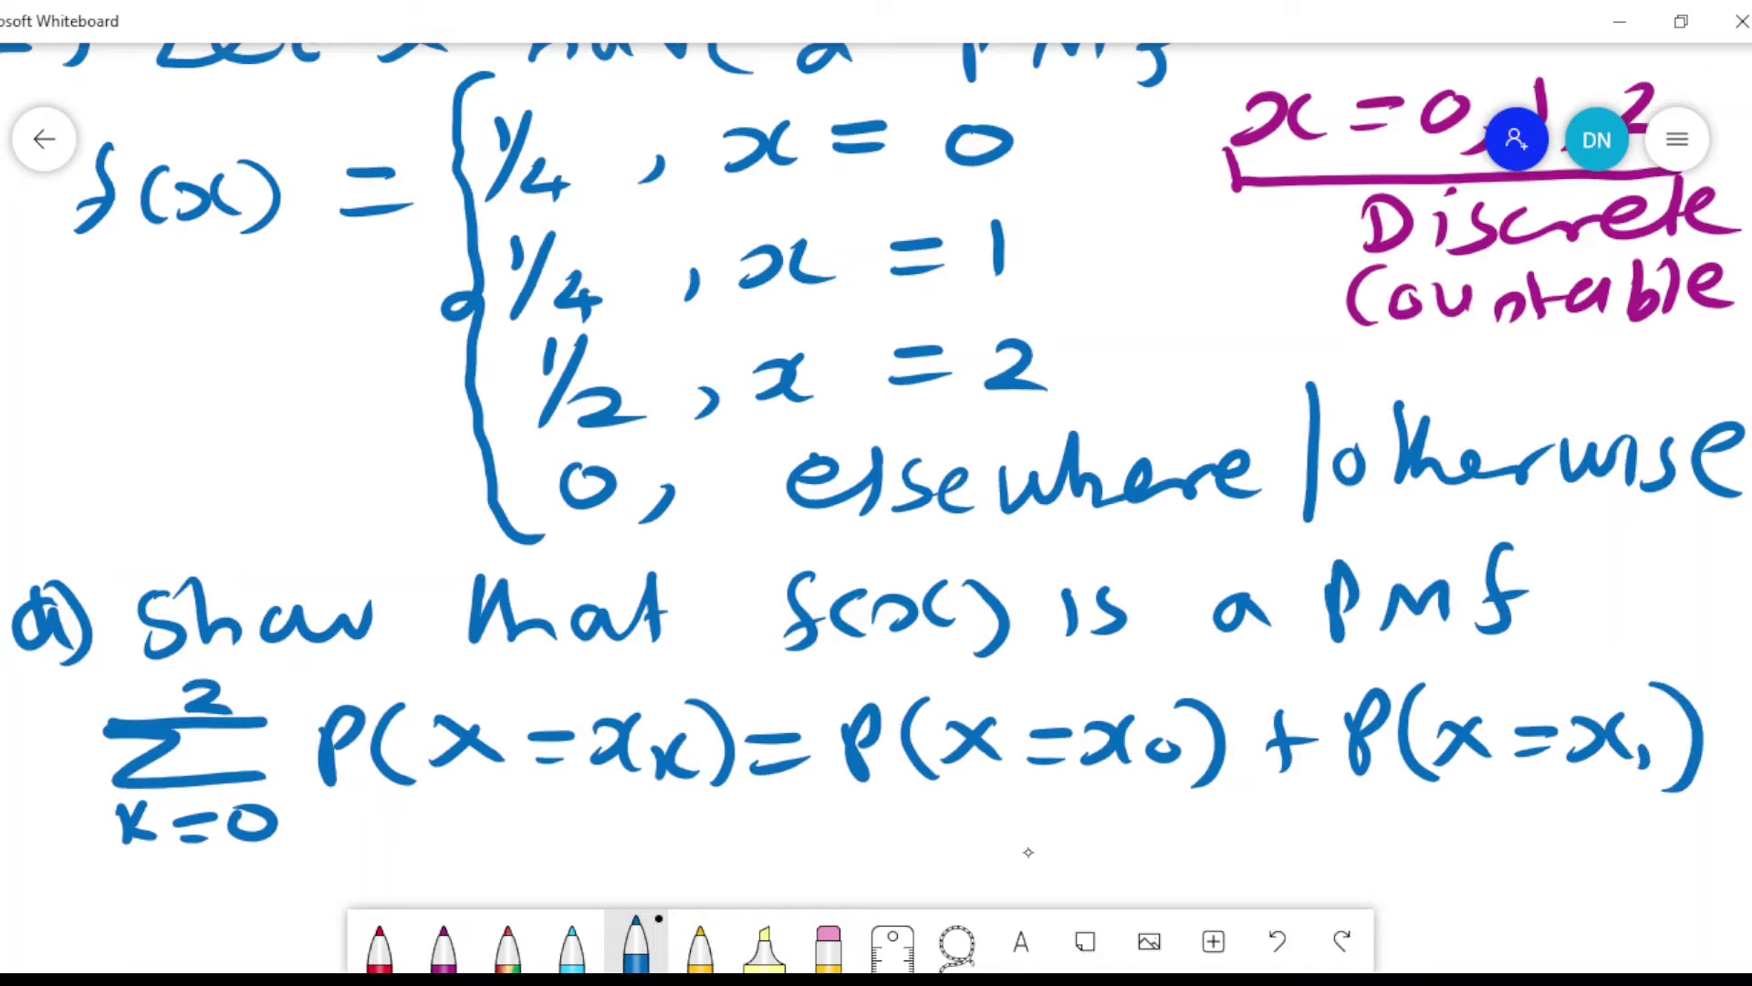
Step: Write the third term P(X = x₂) on a new line and label x = 0 as x₀
{"action": "left_click_drag", "start_coordinate": [810, 825], "coordinate": [806, 876]}
{"action": "mouse_move", "coordinate": [805, 847]}
{"action": "left_mouse_down"}
{"action": "mouse_move", "coordinate": [844, 845]}
{"action": "mouse_move", "coordinate": [899, 883]}
{"action": "left_mouse_up"}
{"action": "mouse_move", "coordinate": [899, 821]}
{"action": "left_mouse_down"}
{"action": "mouse_move", "coordinate": [903, 853]}
{"action": "mouse_move", "coordinate": [991, 878]}
{"action": "left_mouse_up"}
{"action": "mouse_move", "coordinate": [999, 826]}
{"action": "left_mouse_down"}
{"action": "mouse_move", "coordinate": [1049, 863]}
{"action": "mouse_move", "coordinate": [1008, 871]}
{"action": "left_mouse_up"}
{"action": "mouse_move", "coordinate": [1084, 829]}
{"action": "left_mouse_down"}
{"action": "mouse_move", "coordinate": [1128, 827]}
{"action": "mouse_move", "coordinate": [1128, 855]}
{"action": "left_mouse_up"}
{"action": "left_click_drag", "start_coordinate": [1141, 825], "coordinate": [1144, 865]}
{"action": "left_click_drag", "start_coordinate": [1209, 812], "coordinate": [1195, 862]}
{"action": "left_click_drag", "start_coordinate": [1226, 854], "coordinate": [1251, 870]}
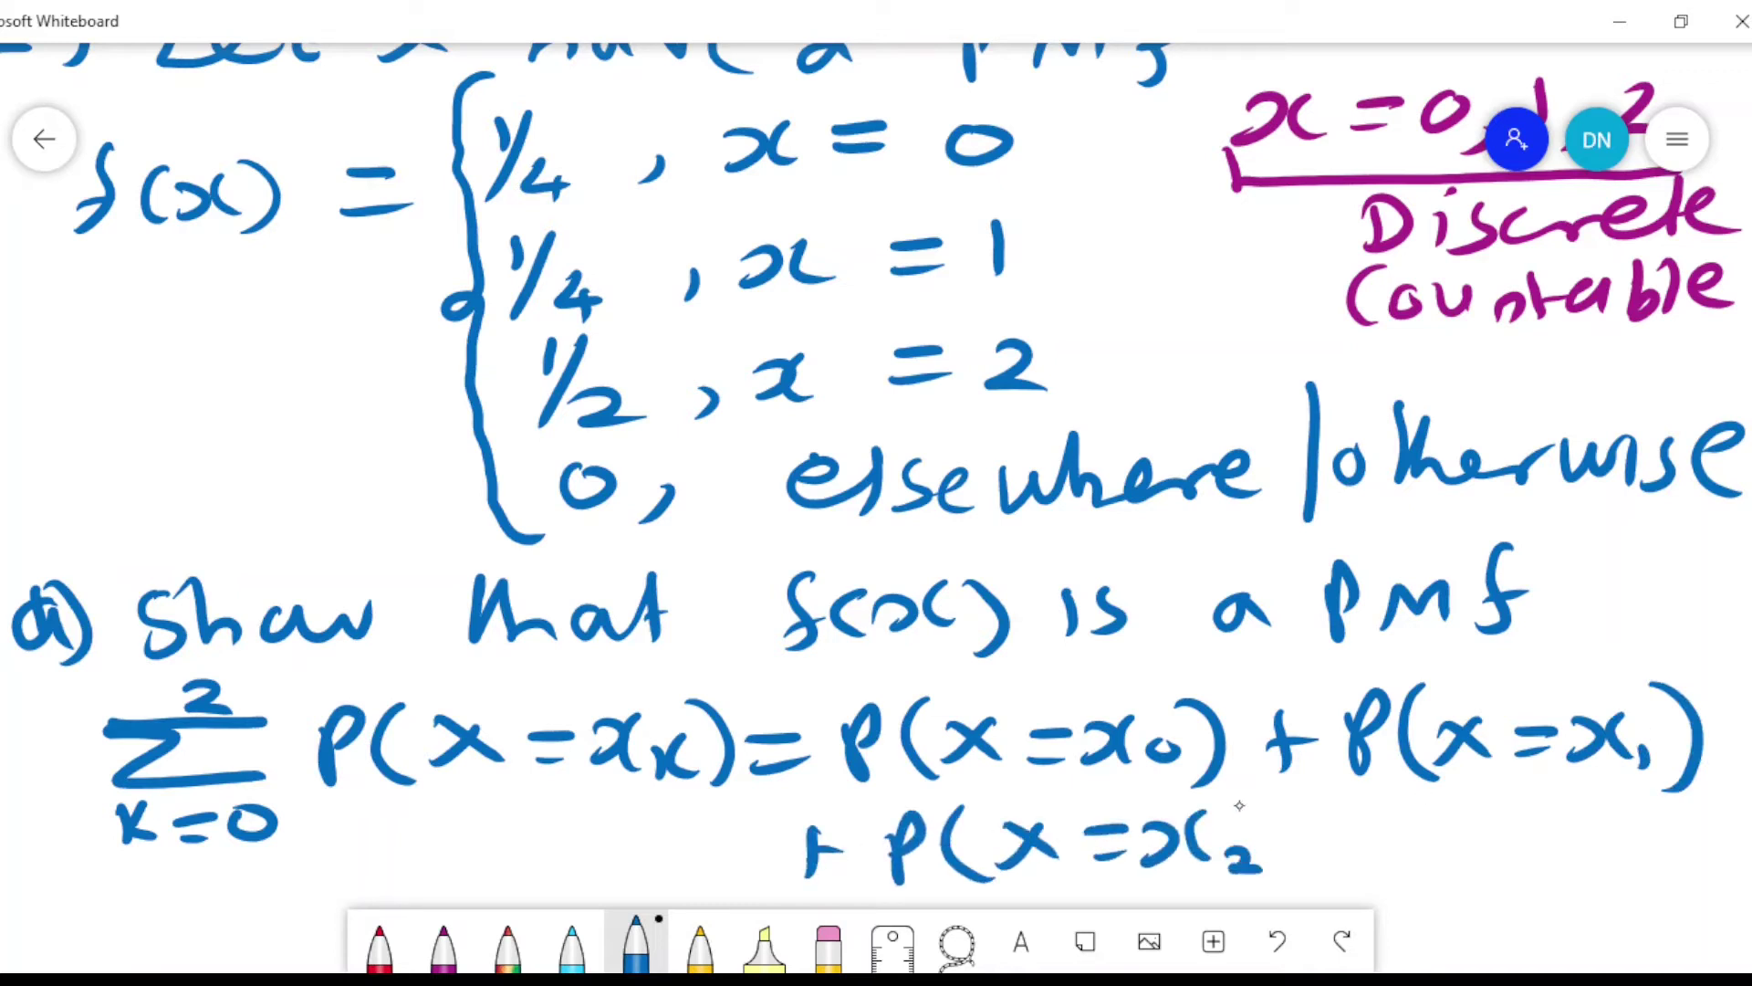
{"action": "left_click_drag", "start_coordinate": [1269, 794], "coordinate": [1287, 896]}
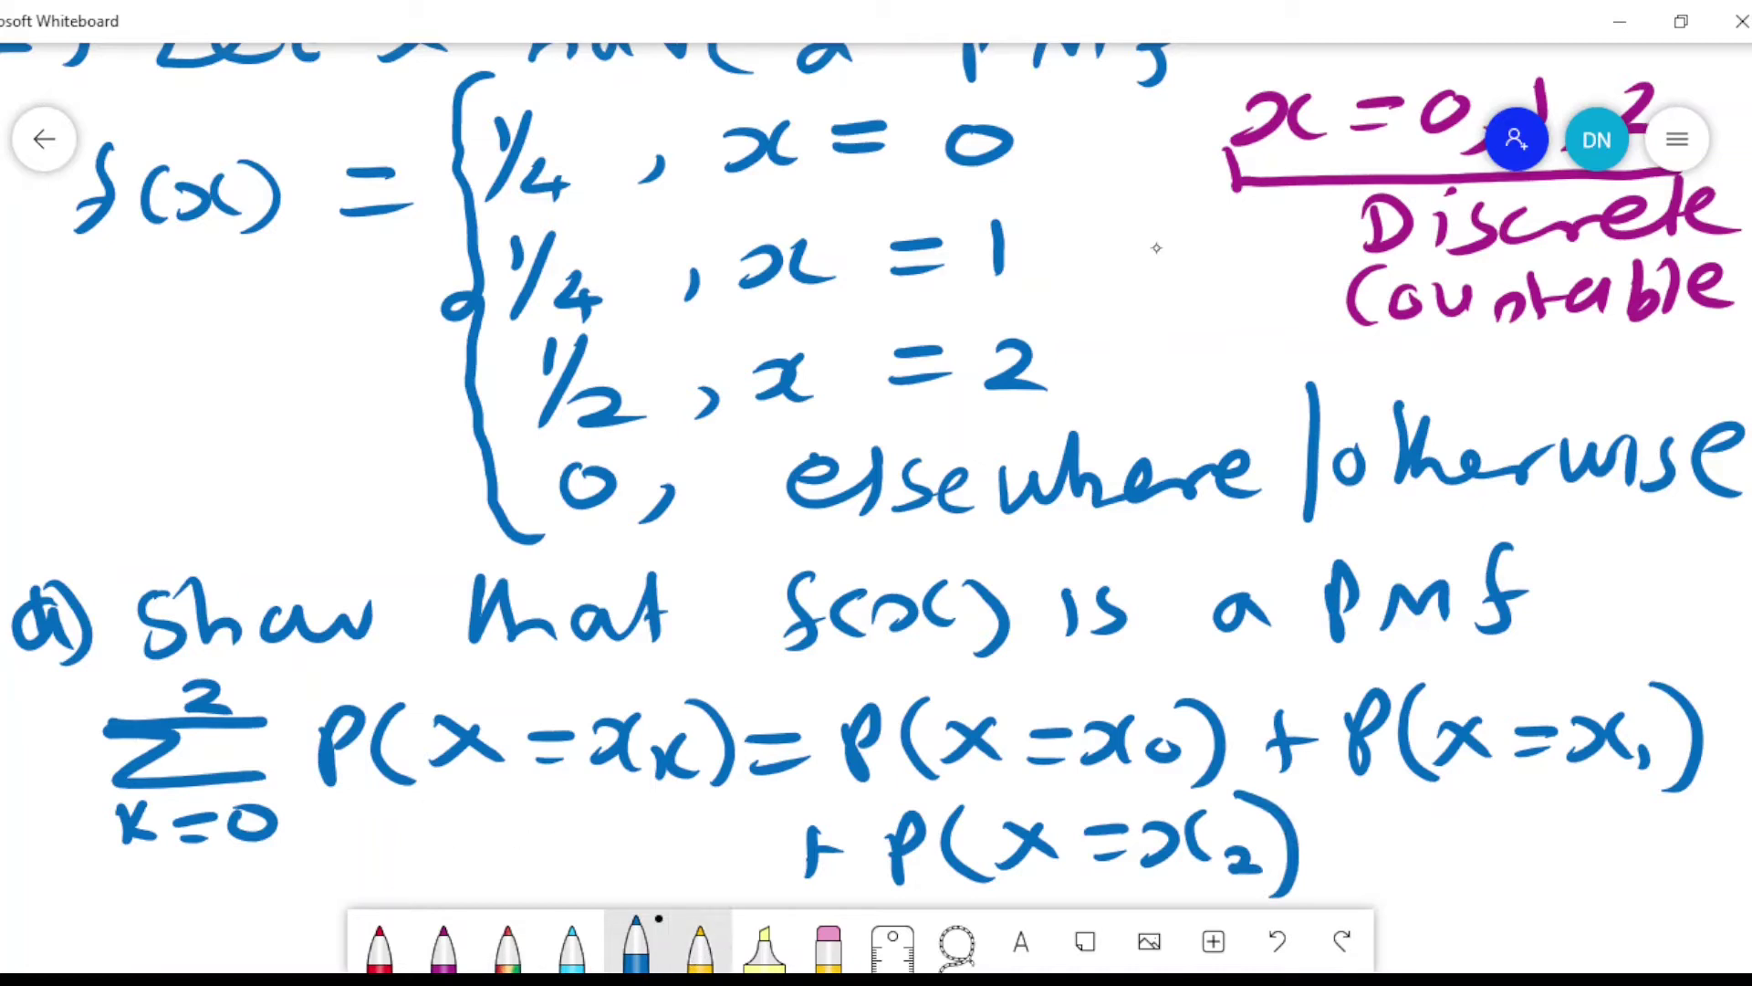
{"action": "left_click_drag", "start_coordinate": [1061, 116], "coordinate": [1042, 149]}
{"action": "mouse_move", "coordinate": [1092, 107]}
{"action": "left_mouse_down"}
{"action": "mouse_move", "coordinate": [1077, 146]}
{"action": "mouse_move", "coordinate": [1115, 137]}
{"action": "left_mouse_up"}
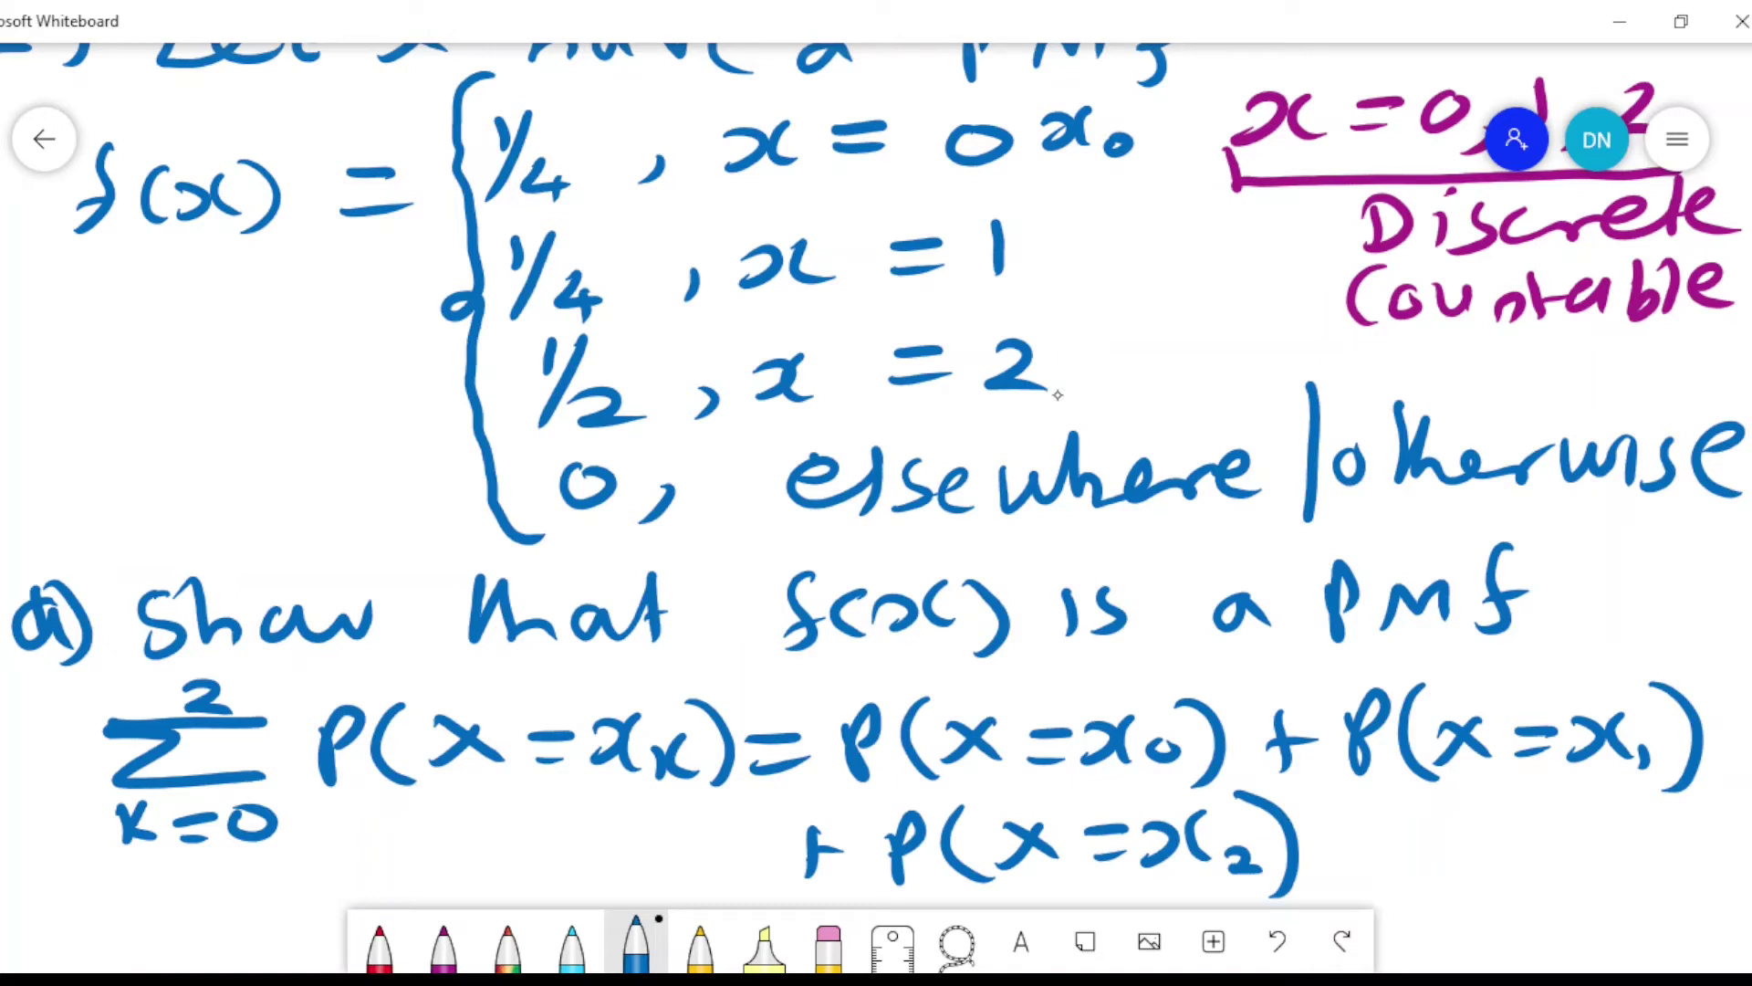
Step: In yellow, label the pmf values x = 0, 1, 2 as x₀, x₁, x₂
{"action": "left_click", "coordinate": [700, 944]}
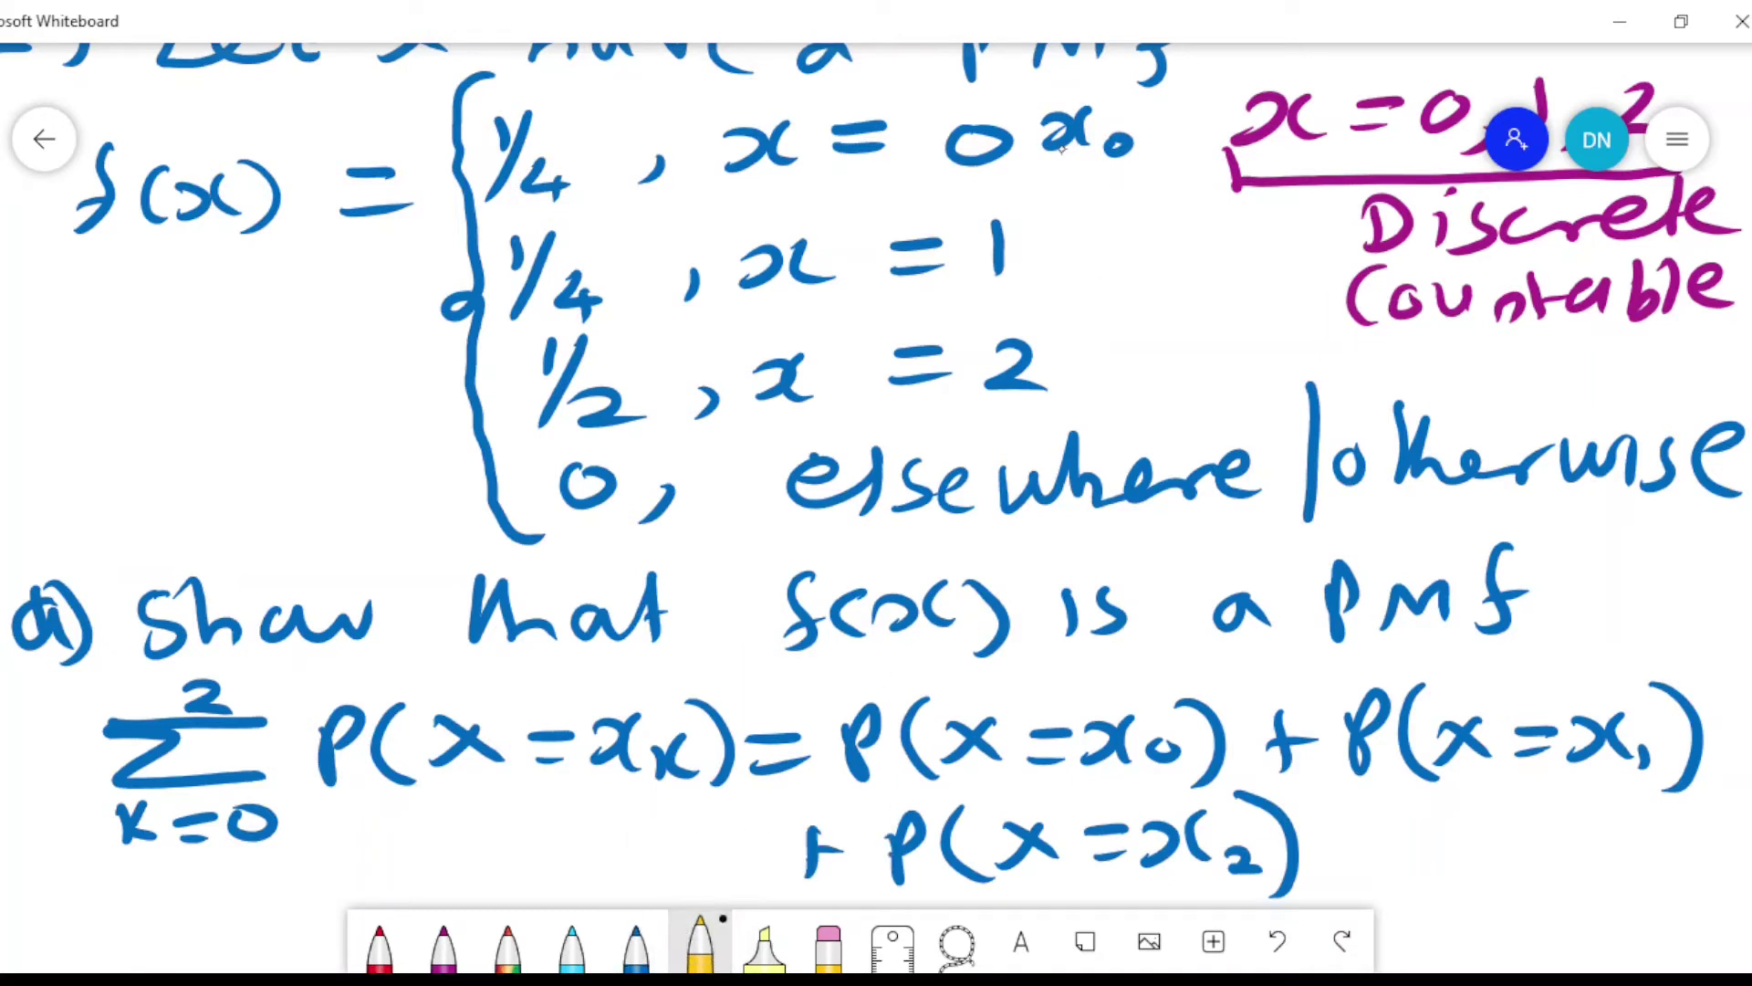
{"action": "mouse_move", "coordinate": [1049, 118]}
{"action": "left_mouse_down"}
{"action": "mouse_move", "coordinate": [1087, 112]}
{"action": "mouse_move", "coordinate": [1128, 137]}
{"action": "left_mouse_up"}
{"action": "left_click_drag", "start_coordinate": [1038, 239], "coordinate": [1144, 271]}
{"action": "left_click_drag", "start_coordinate": [1079, 365], "coordinate": [1104, 394]}
{"action": "mouse_move", "coordinate": [1119, 349]}
{"action": "left_mouse_down"}
{"action": "mouse_move", "coordinate": [1094, 392]}
{"action": "mouse_move", "coordinate": [1200, 400]}
{"action": "left_mouse_up"}
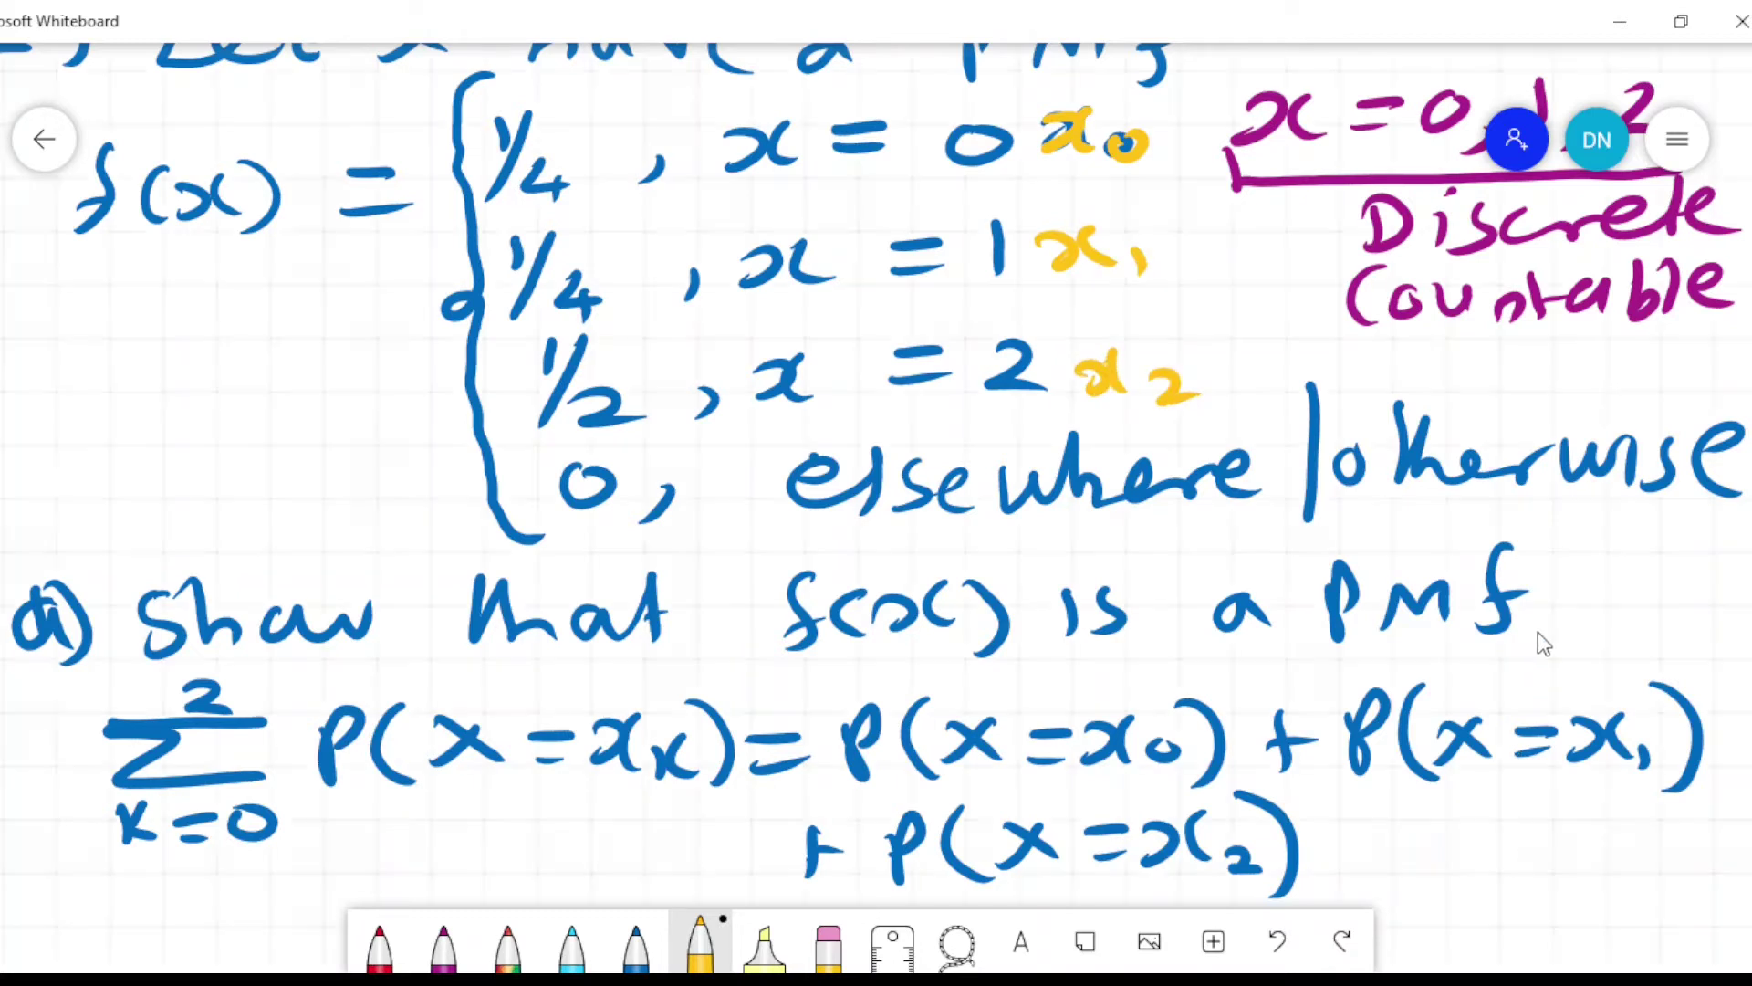
{"action": "scroll", "coordinate": [1543, 566], "scroll_direction": "down", "scroll_amount": 5}
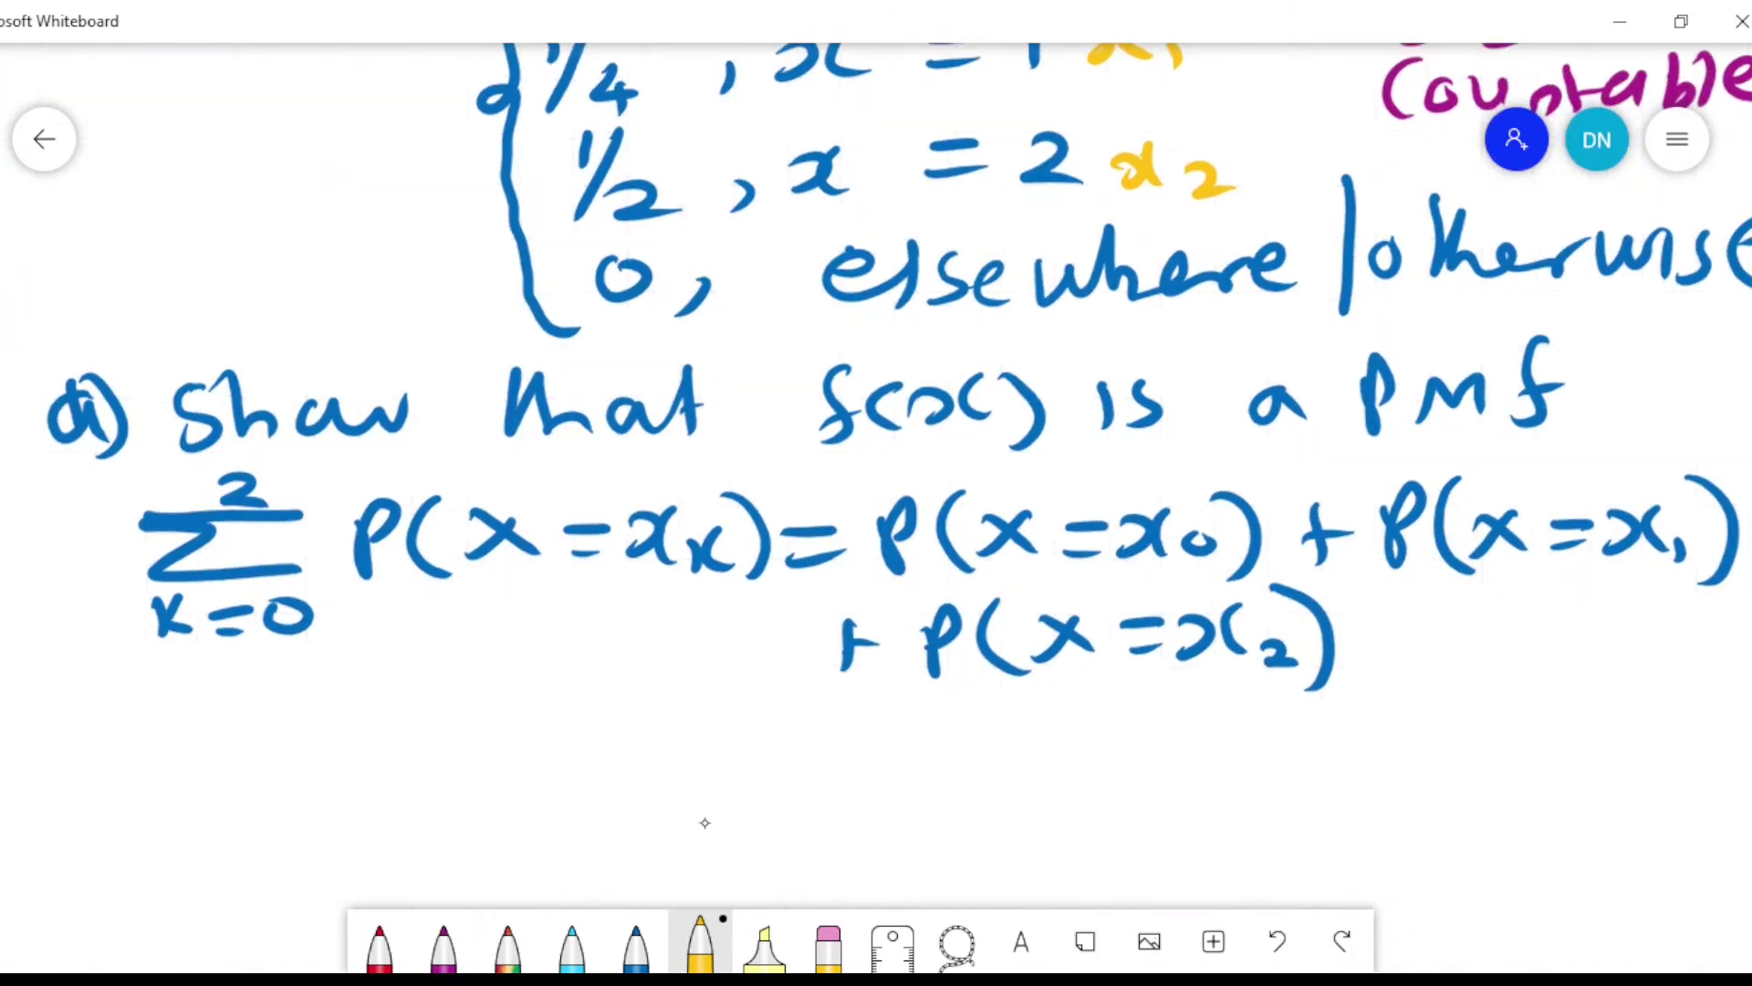
Step: In dark blue ink, write '= 1/4 + 1/4' below the sum's terms
{"action": "left_click", "coordinate": [636, 940]}
{"action": "left_click_drag", "start_coordinate": [764, 736], "coordinate": [814, 731]}
{"action": "left_click_drag", "start_coordinate": [776, 767], "coordinate": [836, 765]}
{"action": "left_click_drag", "start_coordinate": [912, 695], "coordinate": [922, 730]}
{"action": "mouse_move", "coordinate": [878, 757]}
{"action": "left_mouse_down"}
{"action": "mouse_move", "coordinate": [984, 741]}
{"action": "mouse_move", "coordinate": [951, 792]}
{"action": "left_mouse_up"}
{"action": "left_click_drag", "start_coordinate": [947, 775], "coordinate": [952, 805]}
{"action": "left_click_drag", "start_coordinate": [1018, 704], "coordinate": [1022, 752]}
{"action": "left_click_drag", "start_coordinate": [1011, 735], "coordinate": [1146, 741]}
Step: Complete the line as '+ 1/2 = 1' to show the probabilities total 1
{"action": "left_click_drag", "start_coordinate": [1100, 769], "coordinate": [1136, 801]}
{"action": "mouse_move", "coordinate": [1221, 698]}
{"action": "left_mouse_down"}
{"action": "mouse_move", "coordinate": [1226, 741]}
{"action": "mouse_move", "coordinate": [1252, 723]}
{"action": "left_mouse_up"}
{"action": "mouse_move", "coordinate": [1298, 679]}
{"action": "left_mouse_down"}
{"action": "mouse_move", "coordinate": [1304, 732]}
{"action": "mouse_move", "coordinate": [1324, 743]}
{"action": "left_mouse_up"}
{"action": "left_click_drag", "start_coordinate": [1300, 762], "coordinate": [1341, 796]}
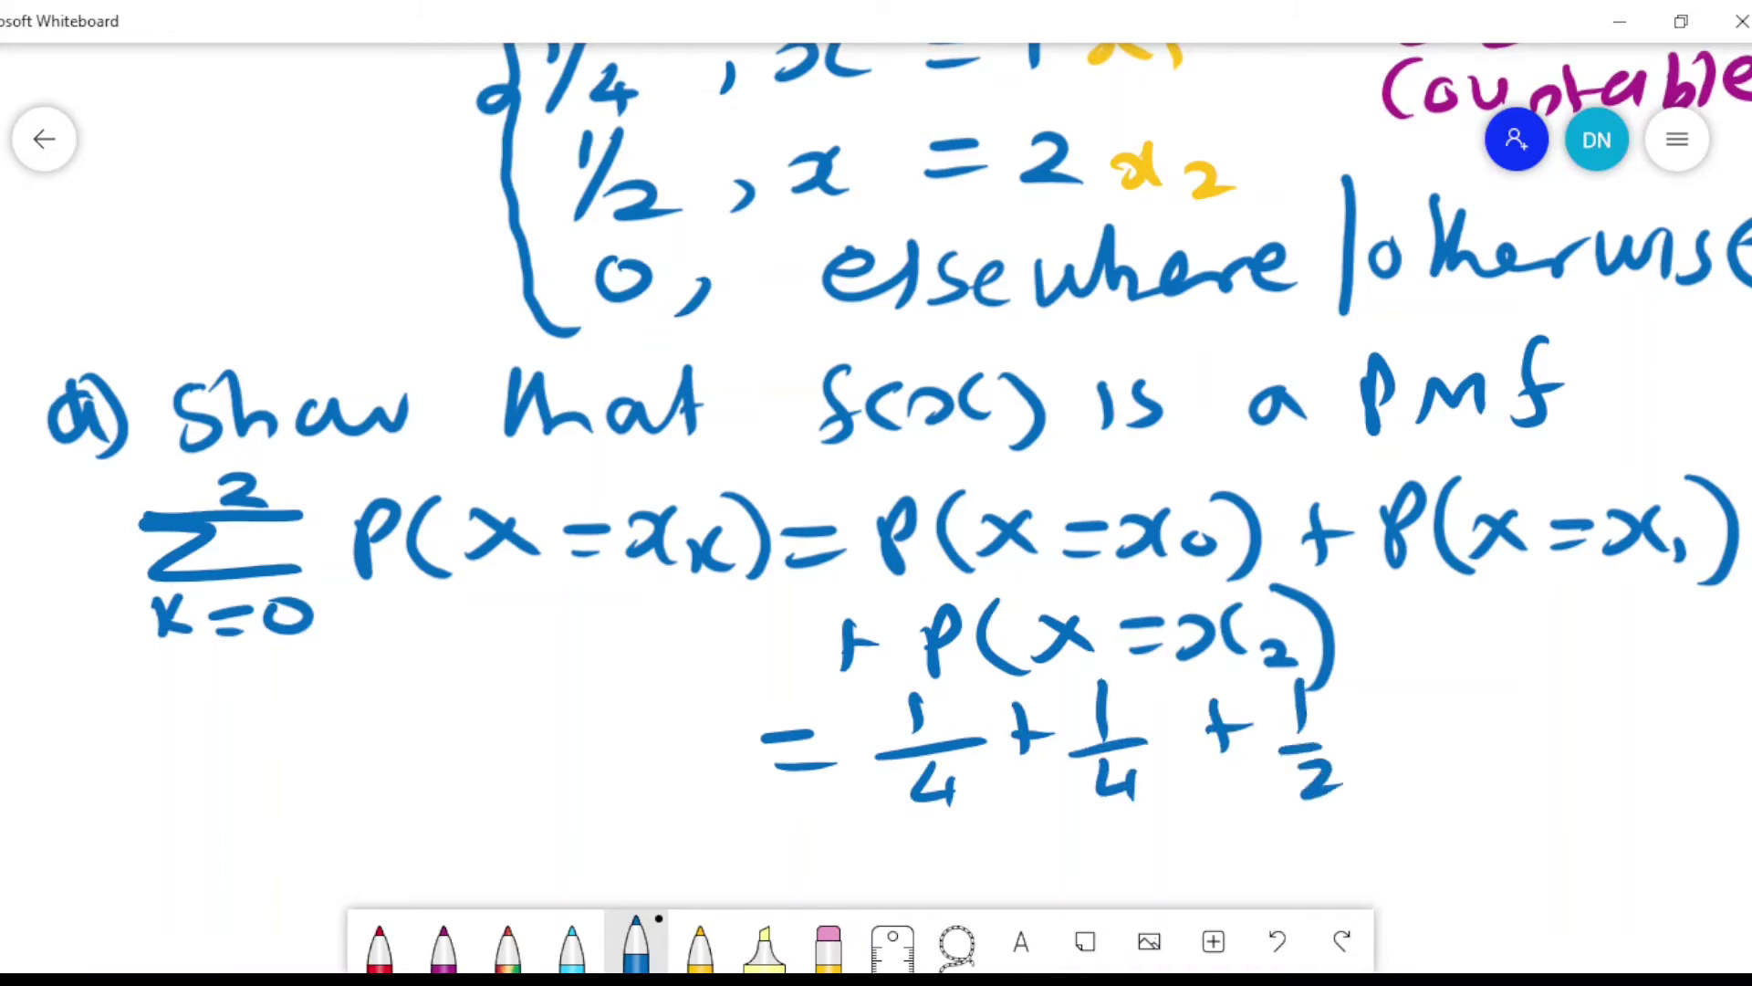
{"action": "left_click_drag", "start_coordinate": [1384, 713], "coordinate": [1451, 709]}
{"action": "left_click_drag", "start_coordinate": [1397, 757], "coordinate": [1445, 754]}
{"action": "mouse_move", "coordinate": [1525, 682]}
{"action": "left_mouse_down"}
{"action": "mouse_move", "coordinate": [1524, 752]}
{"action": "mouse_move", "coordinate": [1528, 680]}
{"action": "left_mouse_up"}
{"action": "left_click_drag", "start_coordinate": [1497, 755], "coordinate": [1562, 749]}
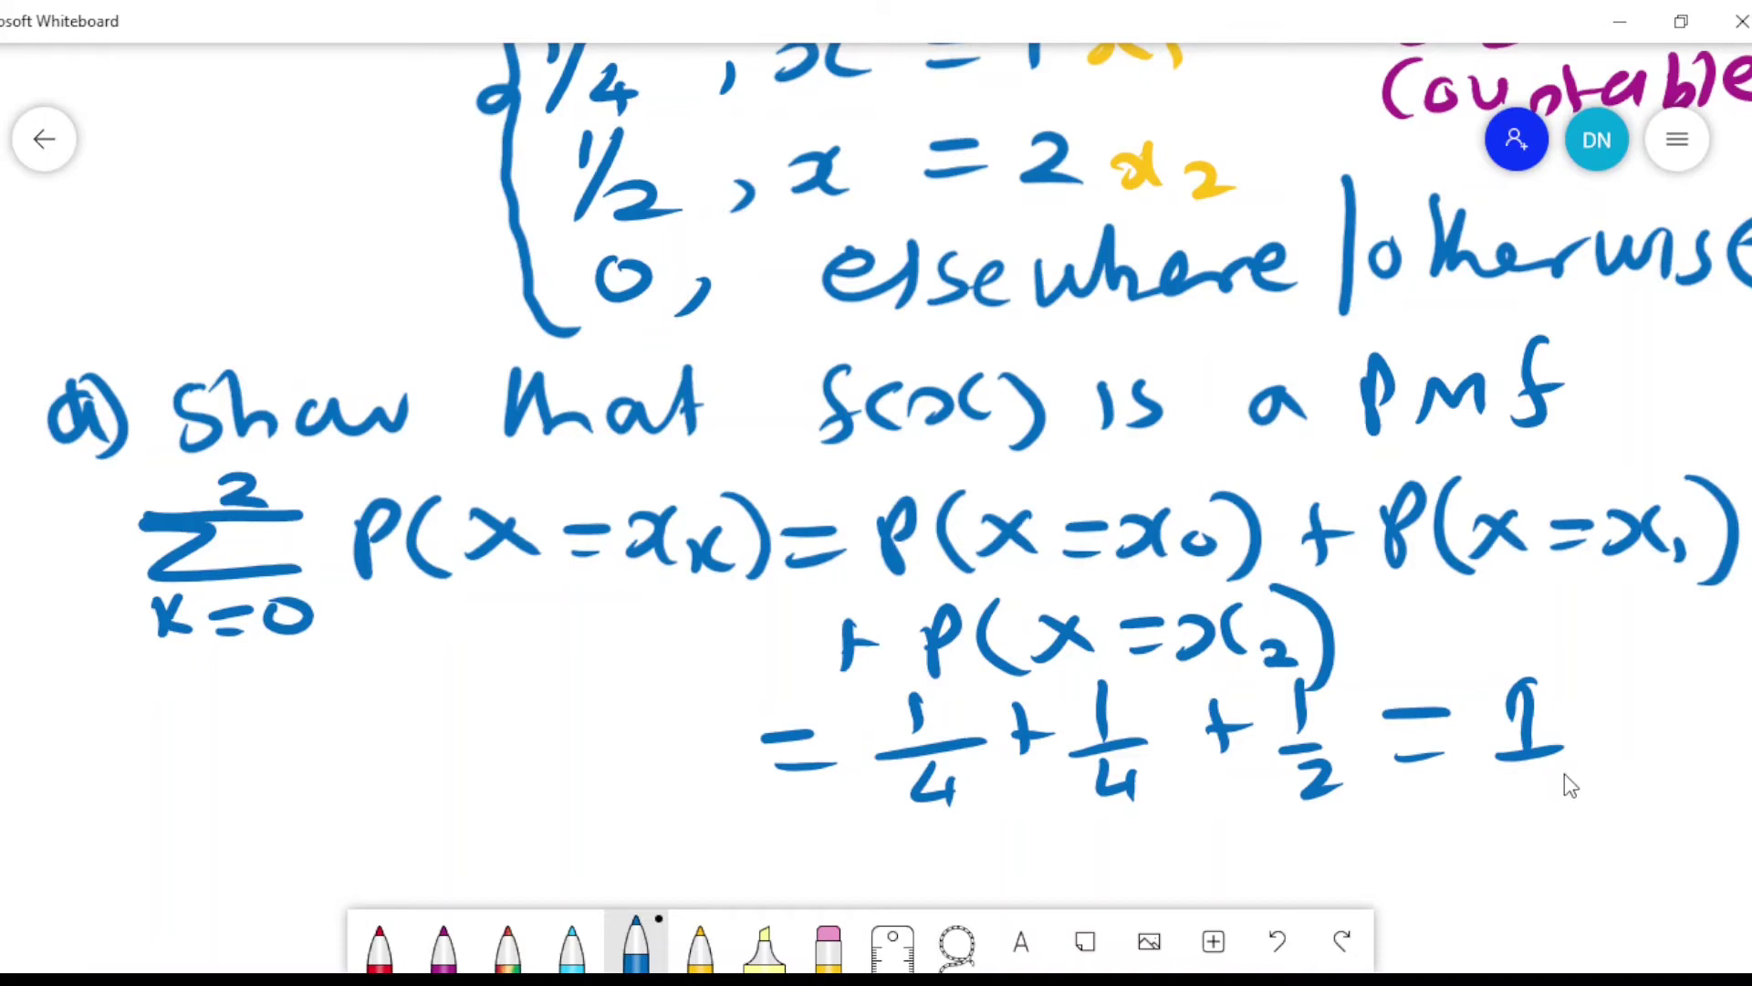
Step: Answer part b) as P(x = 1) = 1/4
{"action": "scroll", "coordinate": [1639, 783], "scroll_direction": "down", "scroll_amount": 5}
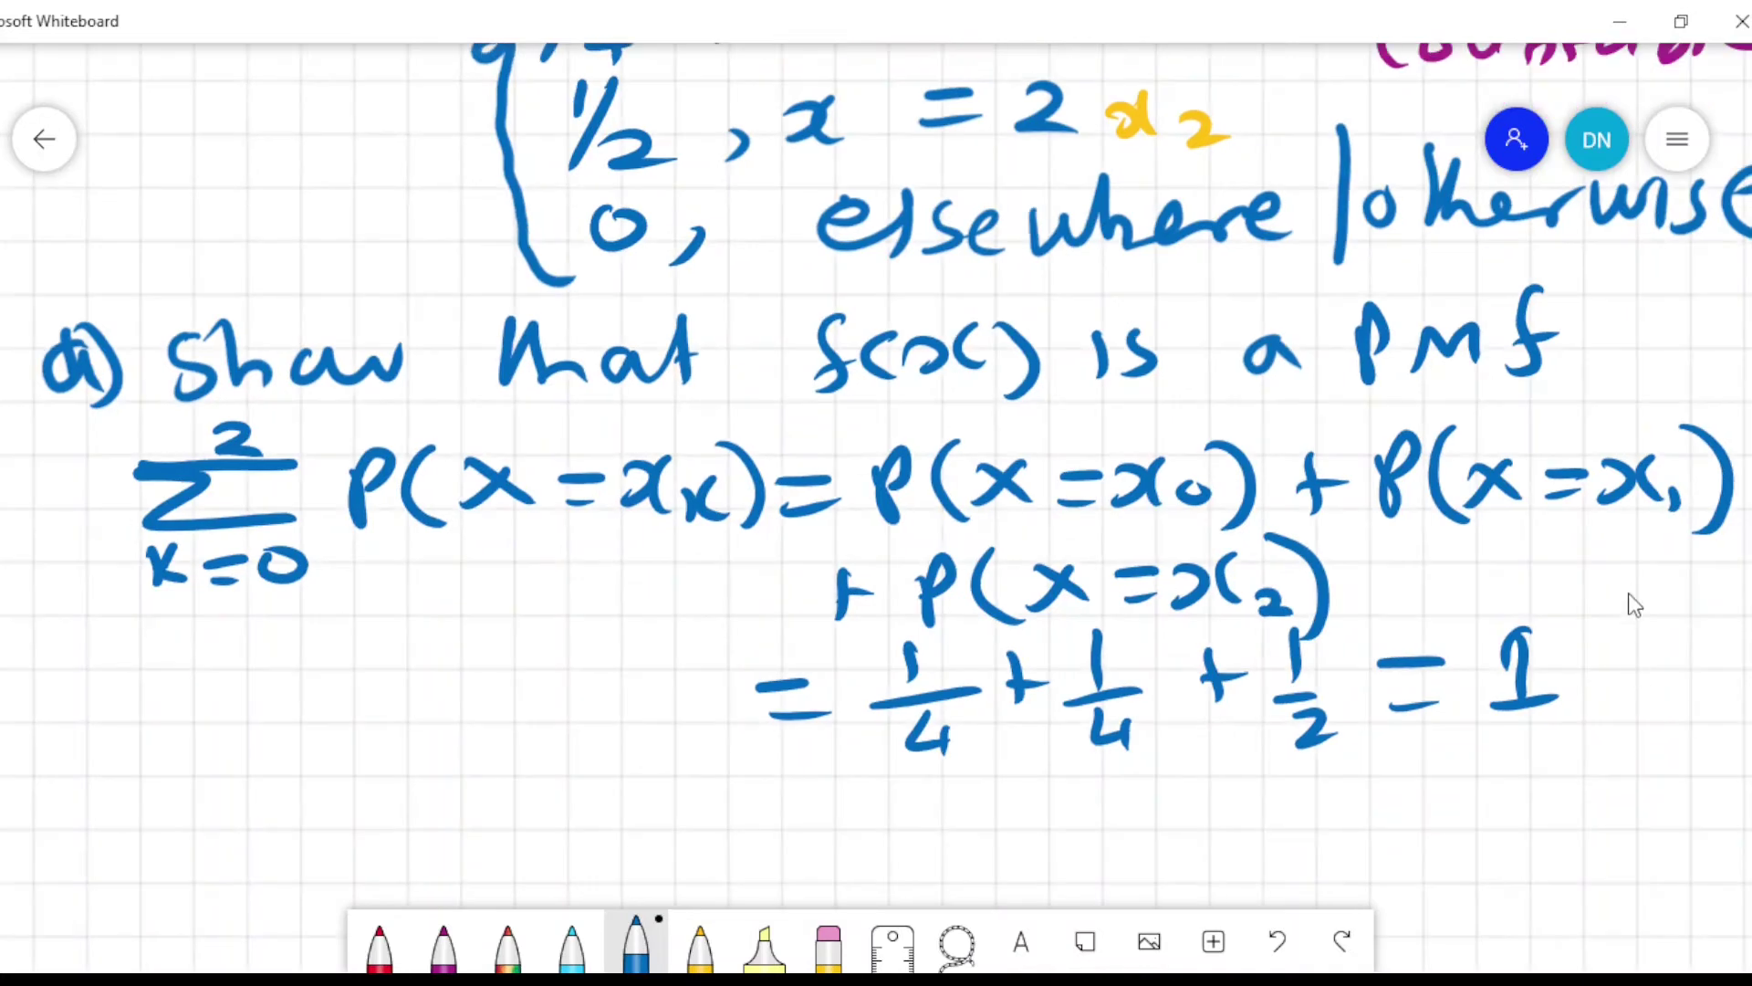
{"action": "left_click_drag", "start_coordinate": [11, 388], "coordinate": [57, 474]}
{"action": "mouse_move", "coordinate": [183, 410]}
{"action": "left_mouse_down"}
{"action": "mouse_move", "coordinate": [182, 488]}
{"action": "mouse_move", "coordinate": [194, 449]}
{"action": "left_mouse_up"}
{"action": "mouse_move", "coordinate": [269, 383]}
{"action": "left_mouse_down"}
{"action": "mouse_move", "coordinate": [287, 493]}
{"action": "mouse_move", "coordinate": [369, 415]}
{"action": "mouse_move", "coordinate": [382, 468]}
{"action": "left_mouse_up"}
{"action": "mouse_move", "coordinate": [416, 443]}
{"action": "left_mouse_down"}
{"action": "mouse_move", "coordinate": [473, 437]}
{"action": "mouse_move", "coordinate": [474, 460]}
{"action": "left_mouse_up"}
{"action": "left_click_drag", "start_coordinate": [516, 422], "coordinate": [525, 470]}
{"action": "left_click_drag", "start_coordinate": [534, 391], "coordinate": [552, 500]}
{"action": "left_click_drag", "start_coordinate": [639, 427], "coordinate": [697, 422]}
{"action": "left_click_drag", "start_coordinate": [634, 460], "coordinate": [698, 454]}
{"action": "left_click_drag", "start_coordinate": [789, 390], "coordinate": [799, 448]}
{"action": "mouse_move", "coordinate": [865, 389]}
{"action": "left_mouse_down"}
{"action": "mouse_move", "coordinate": [824, 496]}
{"action": "mouse_move", "coordinate": [914, 514]}
{"action": "left_mouse_up"}
{"action": "left_click_drag", "start_coordinate": [45, 584], "coordinate": [38, 628]}
{"action": "left_click_drag", "start_coordinate": [71, 570], "coordinate": [87, 629]}
Step: Write part c) as P(x = 3) = 0 on a new line
{"action": "mouse_move", "coordinate": [206, 574]}
{"action": "left_mouse_down"}
{"action": "mouse_move", "coordinate": [212, 639]}
{"action": "mouse_move", "coordinate": [219, 603]}
{"action": "left_mouse_up"}
{"action": "left_click_drag", "start_coordinate": [314, 547], "coordinate": [292, 630]}
{"action": "mouse_move", "coordinate": [370, 561]}
{"action": "left_mouse_down"}
{"action": "mouse_move", "coordinate": [433, 610]}
{"action": "mouse_move", "coordinate": [588, 589]}
{"action": "mouse_move", "coordinate": [567, 620]}
{"action": "left_mouse_up"}
{"action": "left_click_drag", "start_coordinate": [613, 544], "coordinate": [641, 629]}
{"action": "left_click_drag", "start_coordinate": [758, 568], "coordinate": [833, 558]}
{"action": "left_click_drag", "start_coordinate": [760, 598], "coordinate": [960, 566]}
Step: Add the note 'Why?' after P(x = 3) = 0
{"action": "mouse_move", "coordinate": [1074, 537]}
{"action": "left_mouse_down"}
{"action": "mouse_move", "coordinate": [1147, 546]}
{"action": "mouse_move", "coordinate": [1191, 581]}
{"action": "left_mouse_up"}
{"action": "left_click_drag", "start_coordinate": [1209, 546], "coordinate": [1241, 595]}
{"action": "mouse_move", "coordinate": [1280, 509]}
{"action": "left_mouse_down"}
{"action": "mouse_move", "coordinate": [1319, 501]}
{"action": "mouse_move", "coordinate": [1309, 555]}
{"action": "left_mouse_up"}
{"action": "left_click", "coordinate": [1344, 573]}
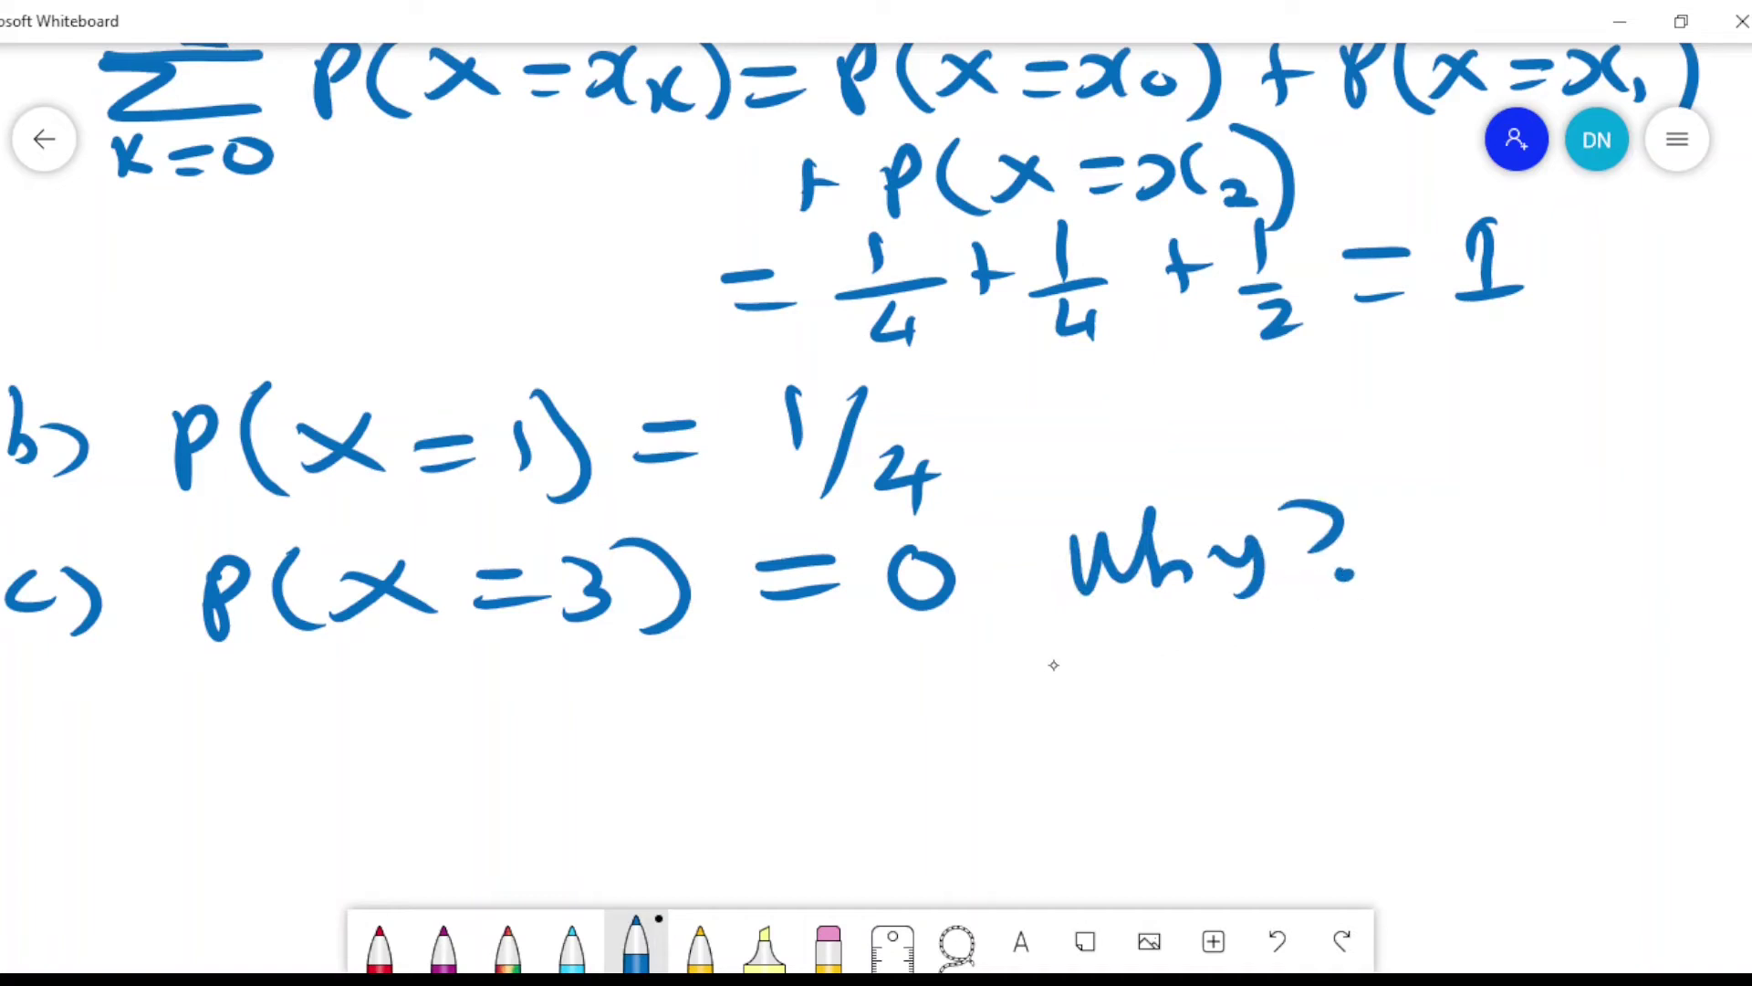
Step: Explain below it with 'f(x) = 0 elsewhere'
{"action": "left_click_drag", "start_coordinate": [1009, 652], "coordinate": [978, 730]}
{"action": "left_click_drag", "start_coordinate": [1059, 677], "coordinate": [1031, 726]}
{"action": "mouse_move", "coordinate": [1075, 687]}
{"action": "left_mouse_down"}
{"action": "mouse_move", "coordinate": [1118, 725]}
{"action": "mouse_move", "coordinate": [1173, 730]}
{"action": "left_mouse_up"}
{"action": "mouse_move", "coordinate": [1206, 686]}
{"action": "left_mouse_down"}
{"action": "mouse_move", "coordinate": [1295, 678]}
{"action": "mouse_move", "coordinate": [1321, 697]}
{"action": "left_mouse_up"}
{"action": "mouse_move", "coordinate": [1385, 671]}
{"action": "left_mouse_down"}
{"action": "mouse_move", "coordinate": [1424, 655]}
{"action": "mouse_move", "coordinate": [1383, 675]}
{"action": "left_mouse_up"}
{"action": "left_click_drag", "start_coordinate": [1243, 773], "coordinate": [1285, 796]}
{"action": "left_click_drag", "start_coordinate": [1333, 741], "coordinate": [1329, 800]}
{"action": "mouse_move", "coordinate": [1397, 750]}
{"action": "left_mouse_down"}
{"action": "mouse_move", "coordinate": [1362, 794]}
{"action": "mouse_move", "coordinate": [1442, 790]}
{"action": "left_mouse_up"}
{"action": "mouse_move", "coordinate": [1442, 760]}
{"action": "left_mouse_down"}
{"action": "mouse_move", "coordinate": [1559, 716]}
{"action": "mouse_move", "coordinate": [1648, 766]}
{"action": "mouse_move", "coordinate": [1720, 744]}
{"action": "left_mouse_up"}
Step: In light blue ink, write 'x = 3, 4, 5 …' below part c)
{"action": "left_click", "coordinate": [572, 944]}
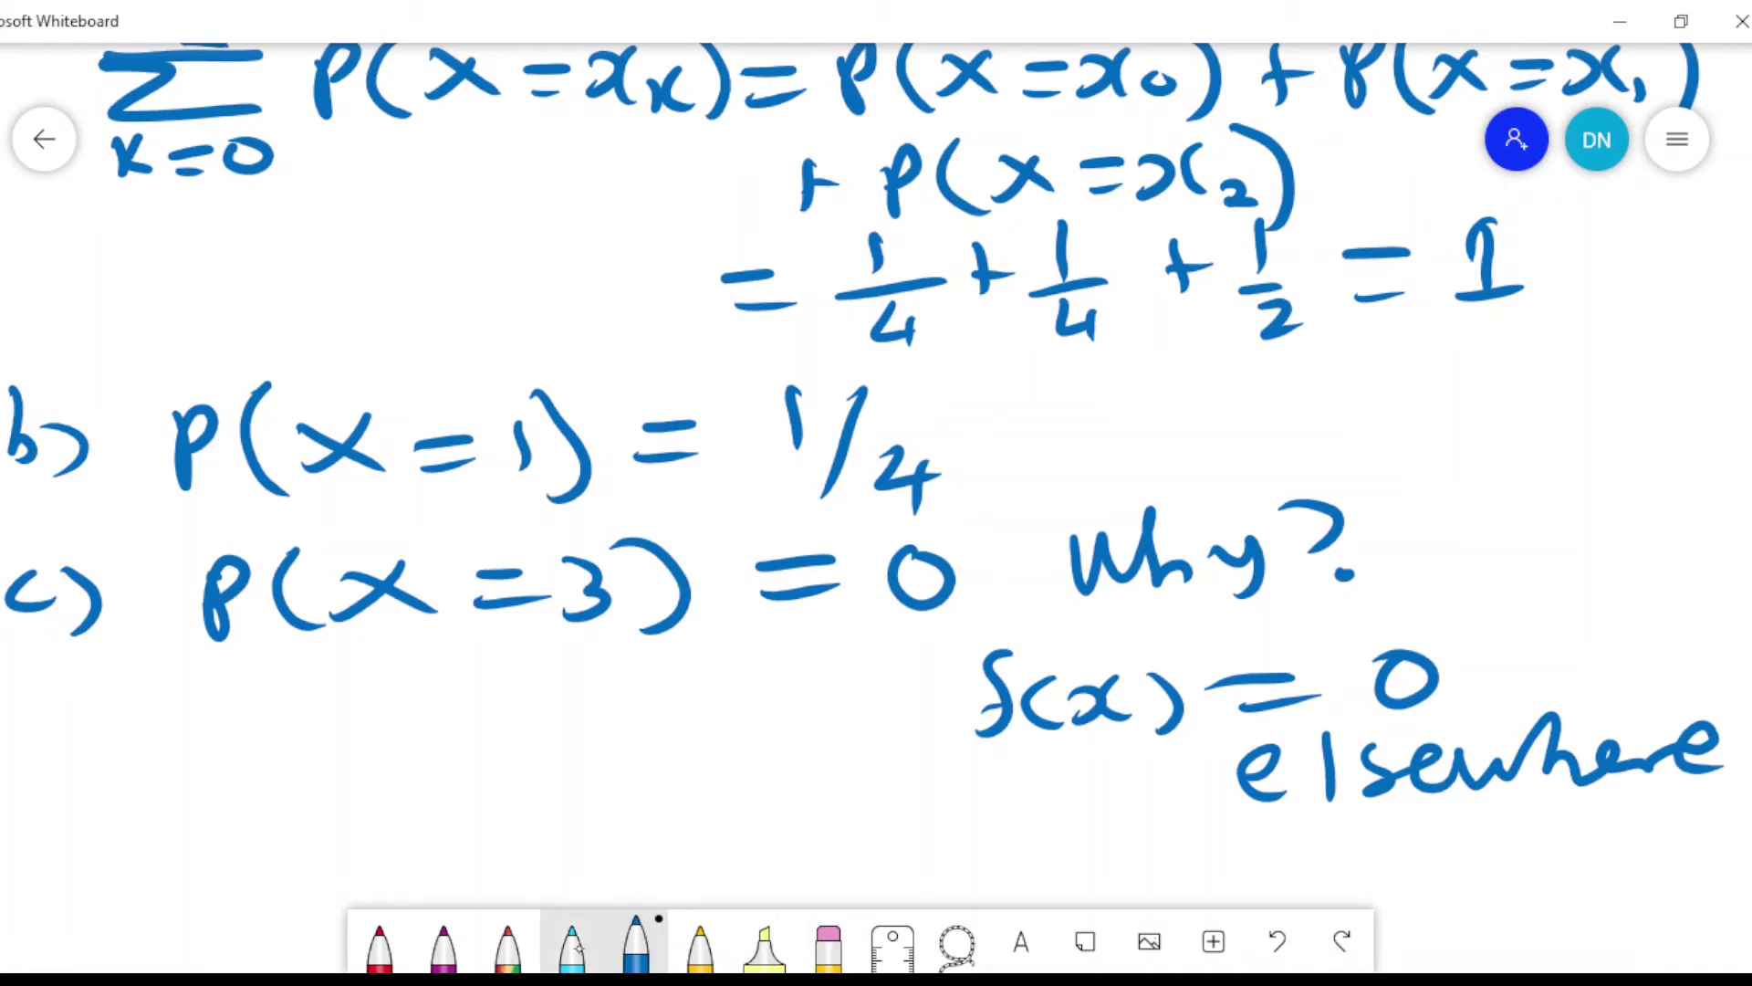
{"action": "mouse_move", "coordinate": [208, 737]}
{"action": "left_mouse_down"}
{"action": "mouse_move", "coordinate": [238, 748]}
{"action": "mouse_move", "coordinate": [205, 771]}
{"action": "left_mouse_up"}
{"action": "mouse_move", "coordinate": [281, 727]}
{"action": "left_mouse_down"}
{"action": "mouse_move", "coordinate": [281, 772]}
{"action": "mouse_move", "coordinate": [389, 721]}
{"action": "left_mouse_up"}
{"action": "left_click_drag", "start_coordinate": [336, 748], "coordinate": [389, 744]}
{"action": "mouse_move", "coordinate": [429, 721]}
{"action": "left_mouse_down"}
{"action": "mouse_move", "coordinate": [457, 730]}
{"action": "mouse_move", "coordinate": [429, 767]}
{"action": "left_mouse_up"}
{"action": "left_click_drag", "start_coordinate": [511, 753], "coordinate": [484, 774]}
{"action": "mouse_move", "coordinate": [553, 701]}
{"action": "left_mouse_down"}
{"action": "mouse_move", "coordinate": [551, 721]}
{"action": "mouse_move", "coordinate": [593, 737]}
{"action": "left_mouse_up"}
{"action": "mouse_move", "coordinate": [575, 721]}
{"action": "left_mouse_down"}
{"action": "mouse_move", "coordinate": [573, 762]}
{"action": "mouse_move", "coordinate": [594, 776]}
{"action": "left_mouse_up"}
{"action": "mouse_move", "coordinate": [657, 707]}
{"action": "left_mouse_down"}
{"action": "mouse_move", "coordinate": [629, 753]}
{"action": "mouse_move", "coordinate": [693, 702]}
{"action": "left_mouse_up"}
{"action": "left_click_drag", "start_coordinate": [723, 726], "coordinate": [759, 717]}
{"action": "left_click_drag", "start_coordinate": [782, 721], "coordinate": [885, 699]}
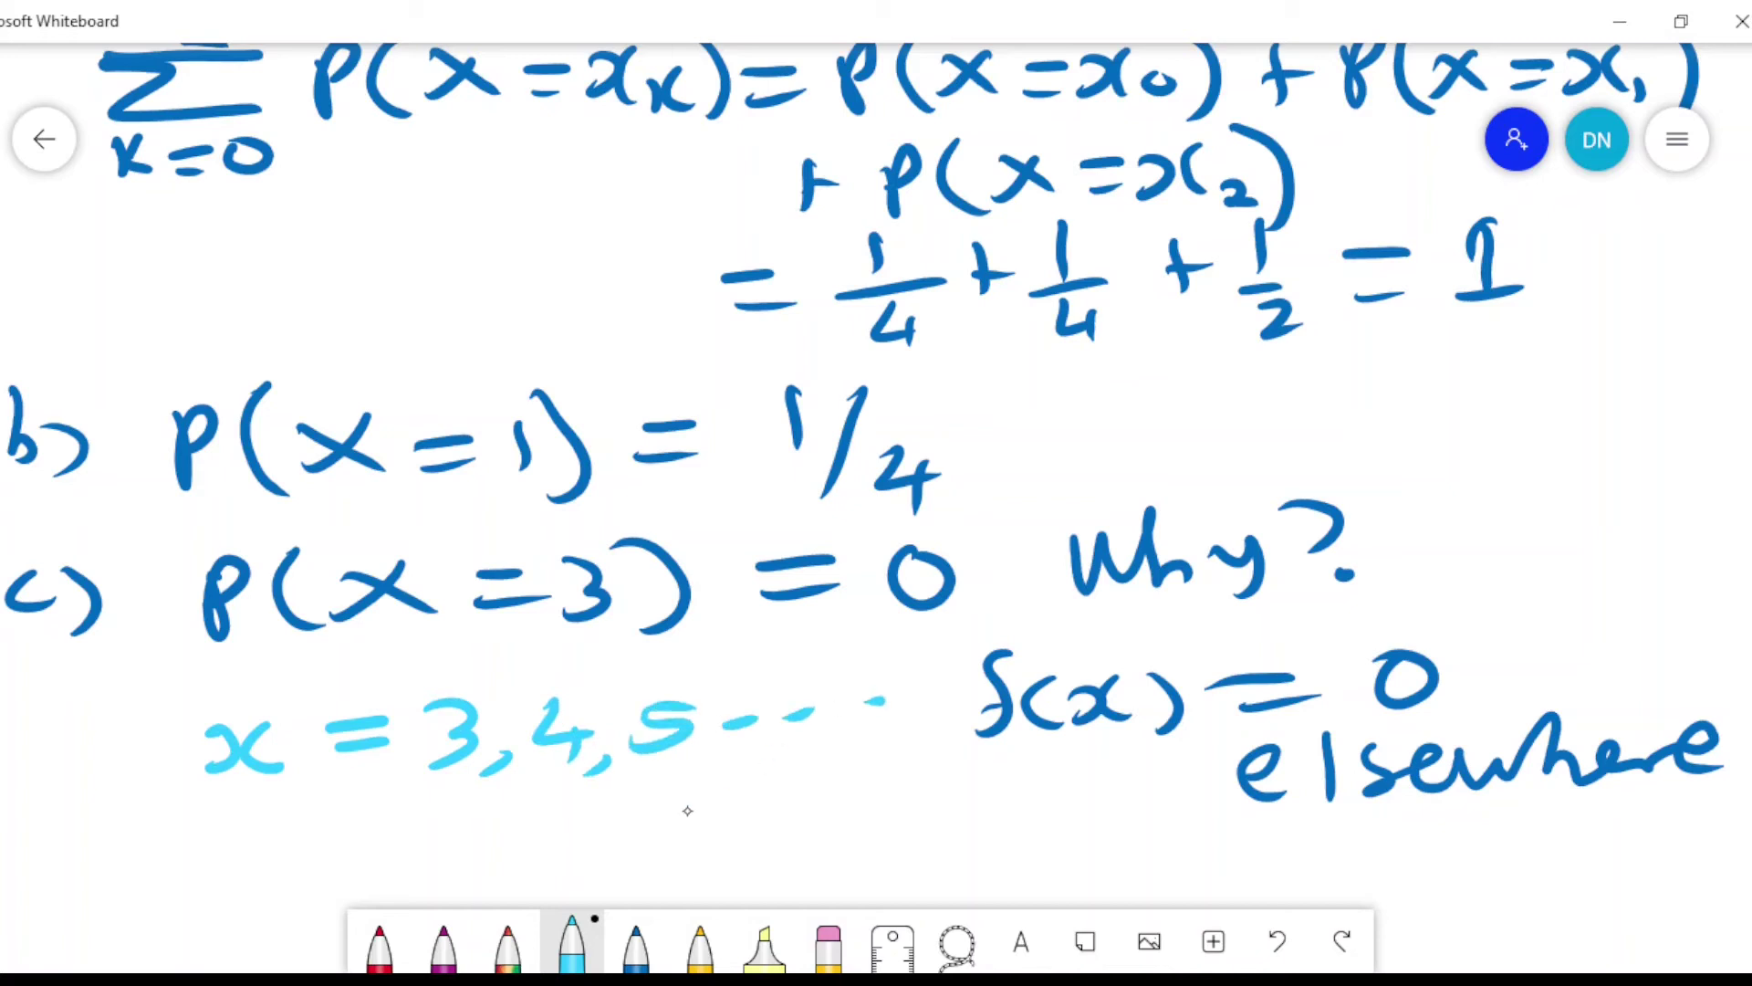
Step: Add the range '= −∞ … −1', end the first list with ∞, and start problem 3's pdf
{"action": "left_click_drag", "start_coordinate": [362, 832], "coordinate": [434, 826]}
{"action": "mouse_move", "coordinate": [427, 825]}
{"action": "left_mouse_down"}
{"action": "mouse_move", "coordinate": [500, 819]}
{"action": "mouse_move", "coordinate": [461, 808]}
{"action": "left_mouse_up"}
{"action": "mouse_move", "coordinate": [281, 827]}
{"action": "left_mouse_down"}
{"action": "mouse_move", "coordinate": [335, 823]}
{"action": "mouse_move", "coordinate": [343, 848]}
{"action": "left_mouse_up"}
{"action": "left_click_drag", "start_coordinate": [596, 825], "coordinate": [626, 817]}
{"action": "left_click_drag", "start_coordinate": [647, 819], "coordinate": [665, 813]}
{"action": "left_click_drag", "start_coordinate": [669, 815], "coordinate": [769, 801]}
{"action": "left_click_drag", "start_coordinate": [790, 778], "coordinate": [797, 827]}
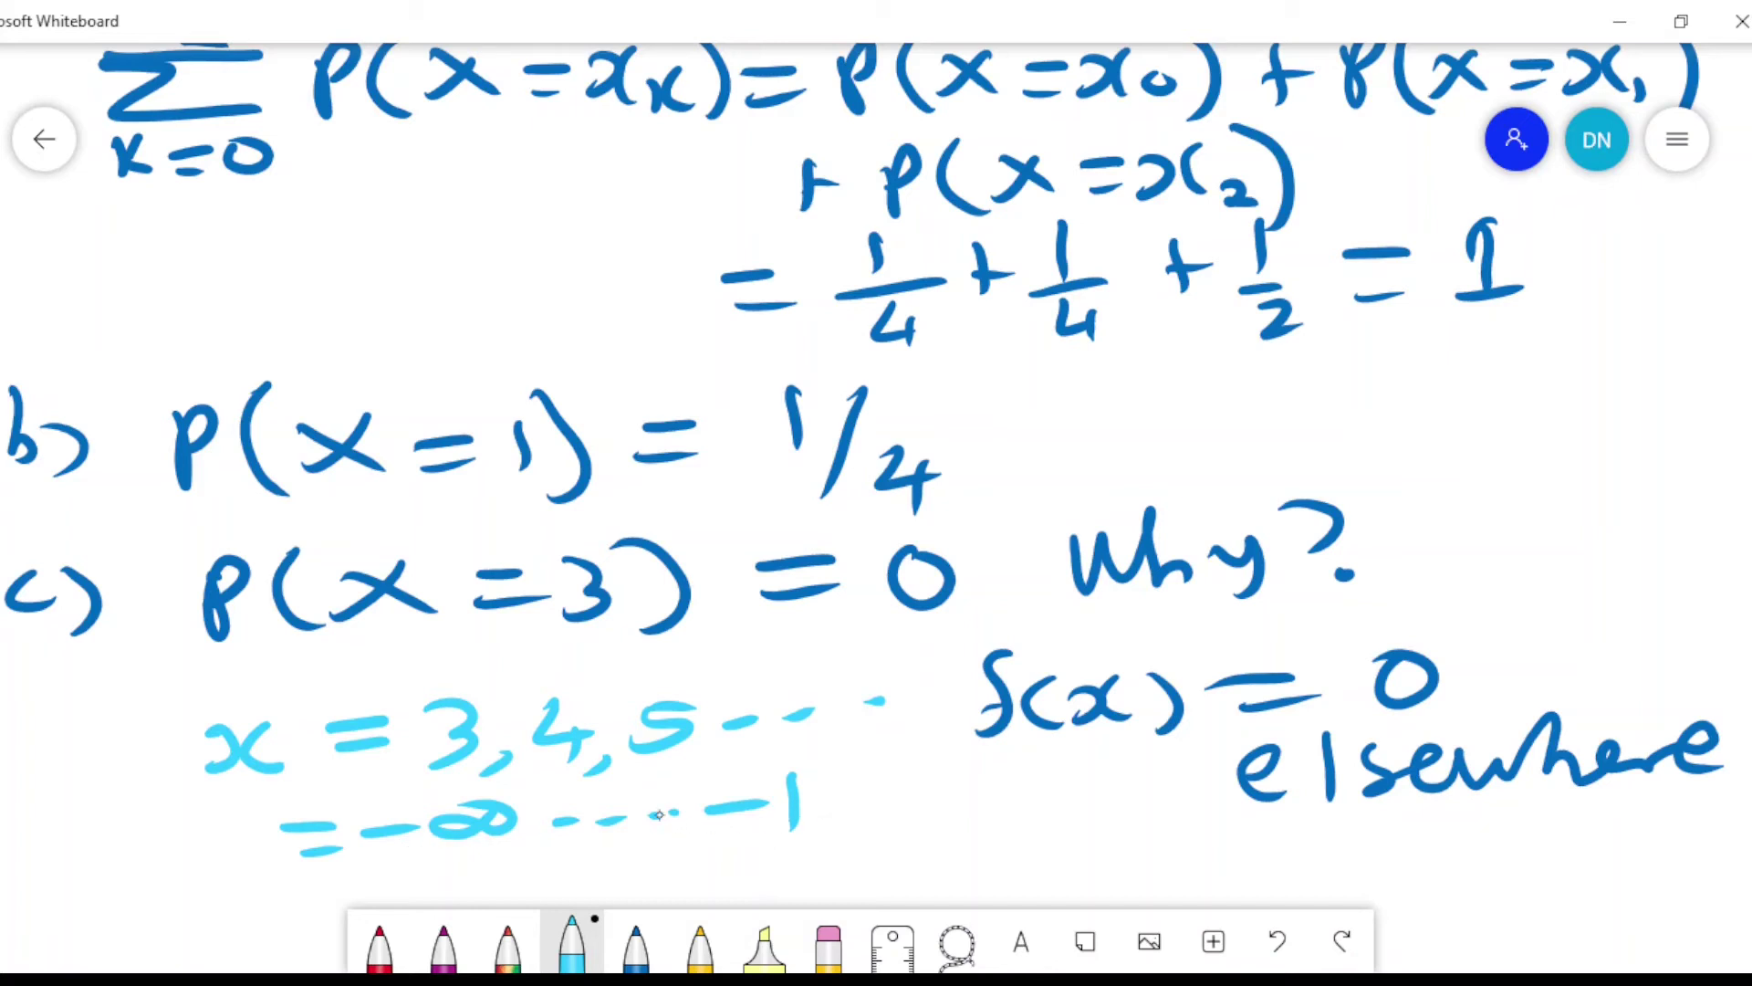
{"action": "mouse_move", "coordinate": [903, 686]}
{"action": "left_mouse_down"}
{"action": "mouse_move", "coordinate": [877, 699]}
{"action": "mouse_move", "coordinate": [893, 686]}
{"action": "left_mouse_up"}
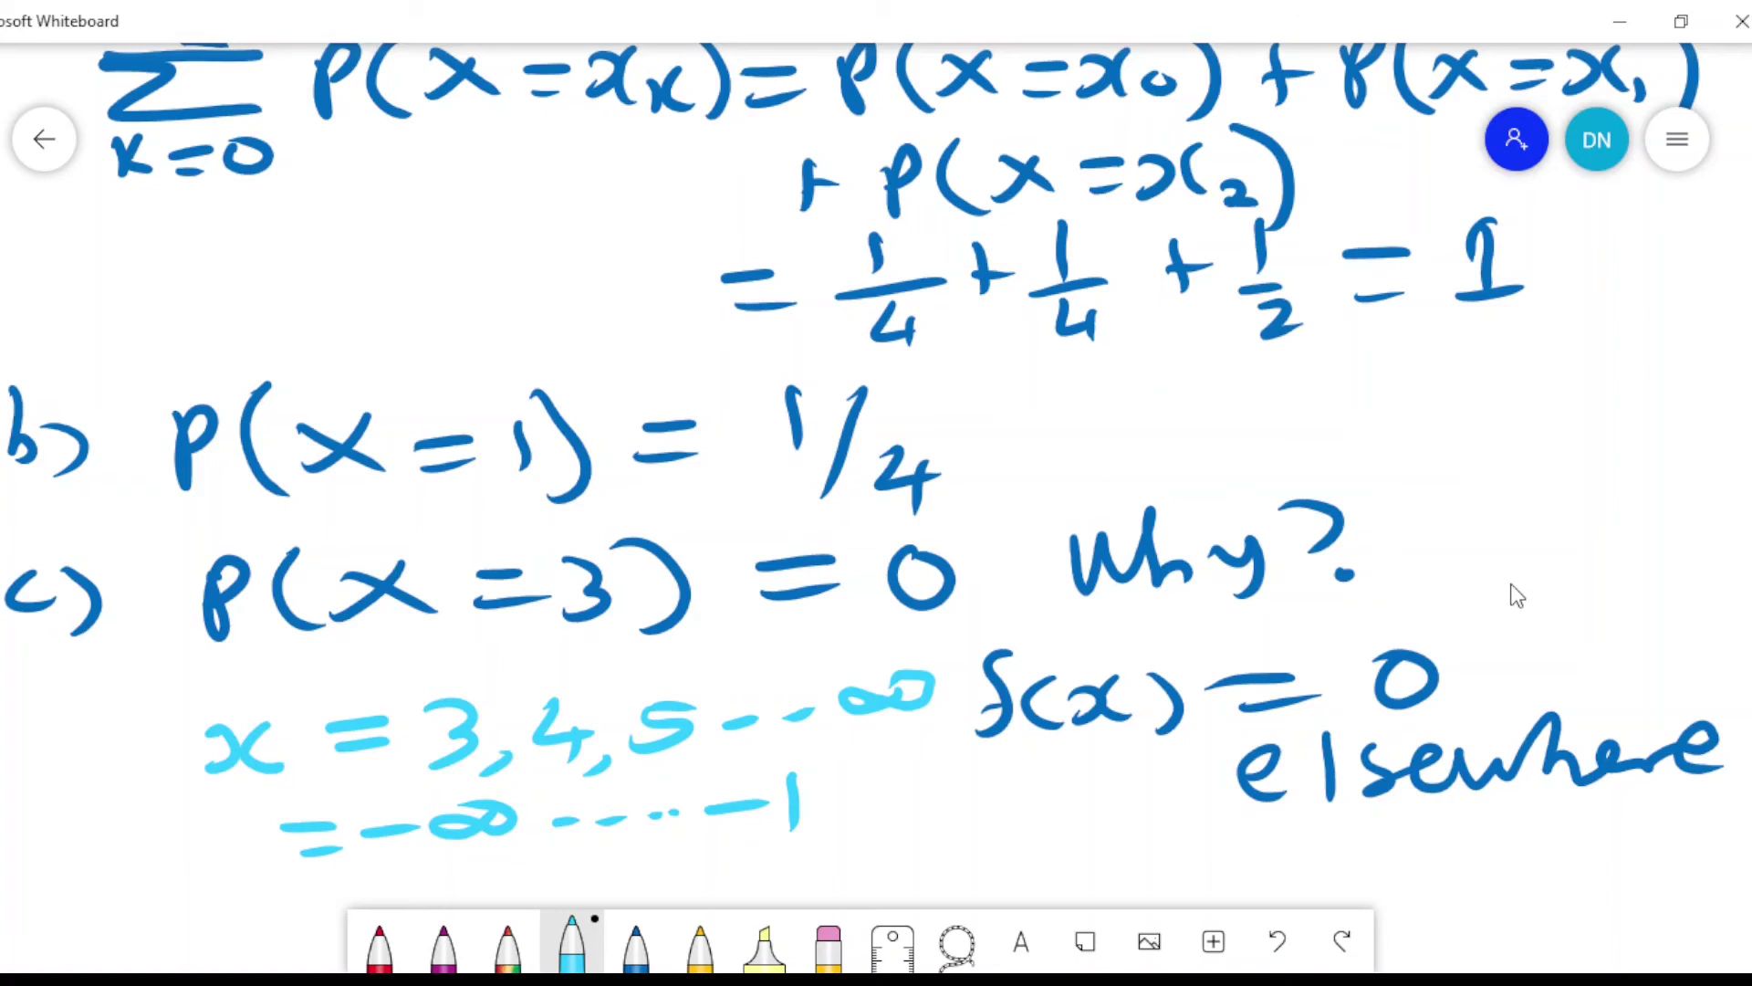
{"action": "left_click_drag", "start_coordinate": [1514, 594], "coordinate": [1497, 105]}
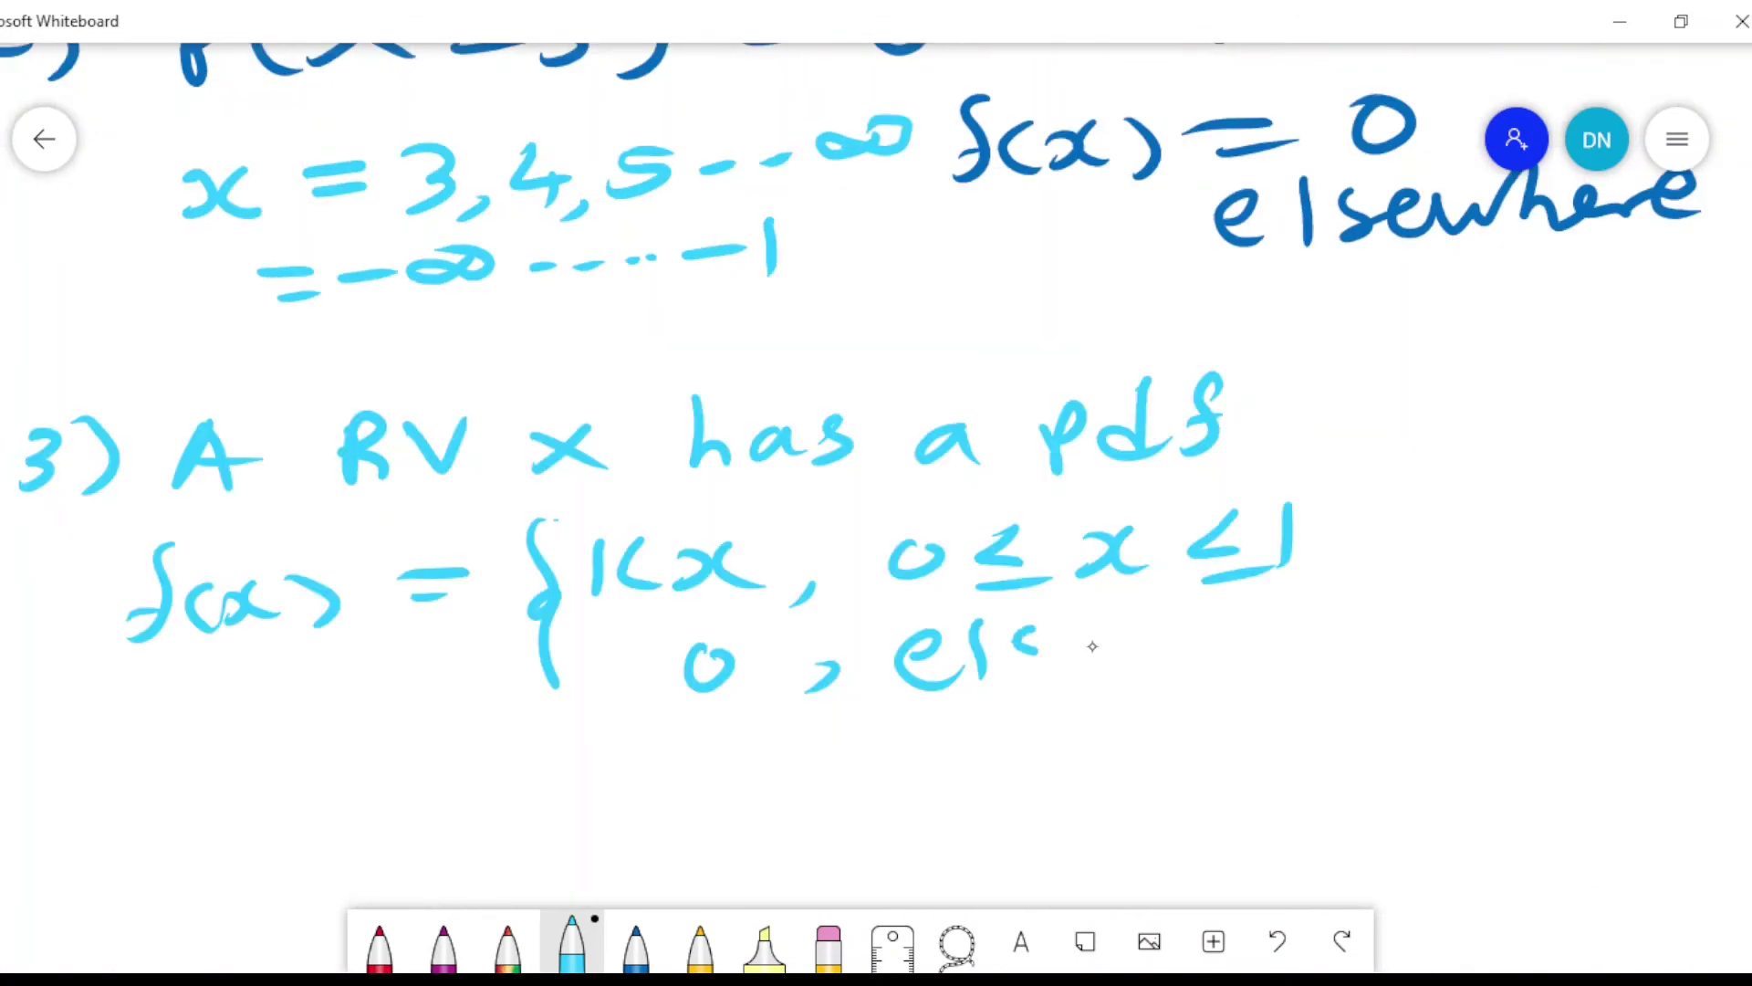
{"action": "mouse_move", "coordinate": [1069, 652]}
{"action": "left_mouse_down"}
{"action": "mouse_move", "coordinate": [1111, 677]}
{"action": "mouse_move", "coordinate": [1233, 606]}
{"action": "mouse_move", "coordinate": [1281, 650]}
{"action": "mouse_move", "coordinate": [1372, 650]}
{"action": "mouse_move", "coordinate": [1470, 602]}
{"action": "mouse_move", "coordinate": [1480, 644]}
{"action": "left_mouse_up"}
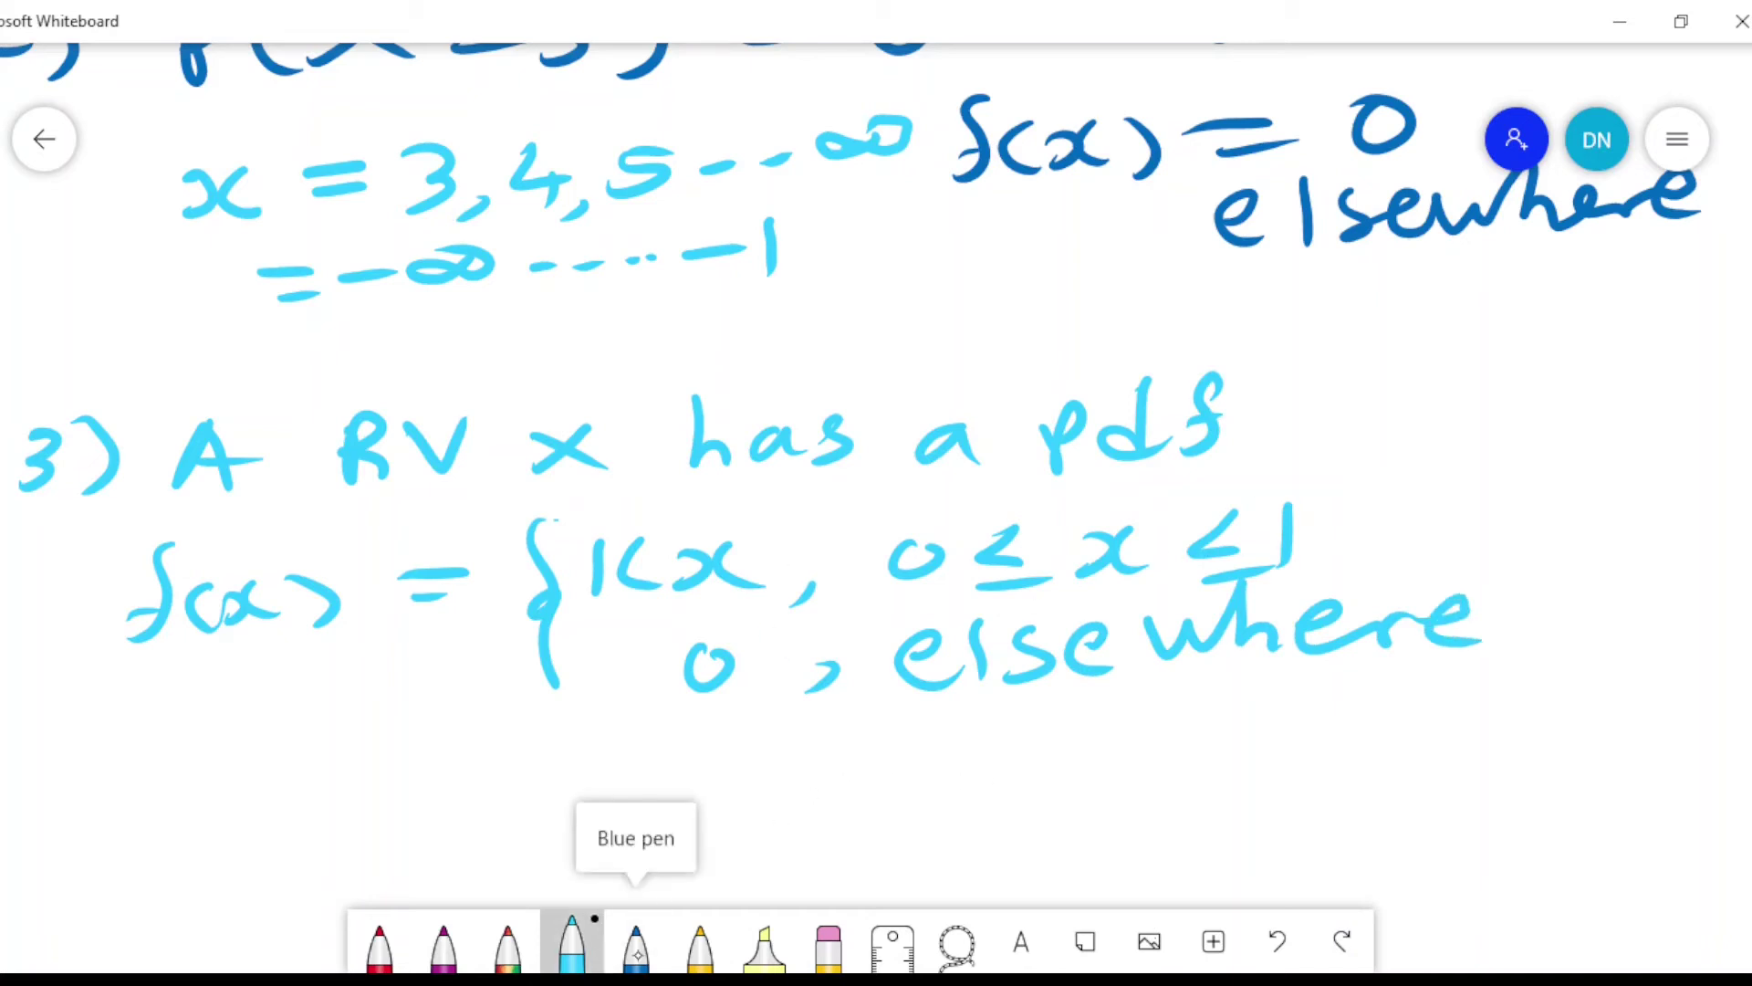
Step: In dark blue ink, write 'Where K is a constant' below the pdf
{"action": "left_click", "coordinate": [636, 945]}
{"action": "left_click_drag", "start_coordinate": [143, 750], "coordinate": [446, 796]}
{"action": "left_click_drag", "start_coordinate": [507, 744], "coordinate": [508, 790]}
{"action": "mouse_move", "coordinate": [561, 737]}
{"action": "left_mouse_down"}
{"action": "mouse_move", "coordinate": [566, 776]}
{"action": "mouse_move", "coordinate": [643, 784]}
{"action": "left_mouse_up"}
{"action": "left_click_drag", "start_coordinate": [705, 744], "coordinate": [686, 785]}
{"action": "left_click_drag", "start_coordinate": [832, 751], "coordinate": [827, 783]}
{"action": "mouse_move", "coordinate": [927, 744]}
{"action": "left_mouse_down"}
{"action": "mouse_move", "coordinate": [929, 781]}
{"action": "mouse_move", "coordinate": [983, 776]}
{"action": "left_mouse_up"}
{"action": "mouse_move", "coordinate": [1002, 776]}
{"action": "left_mouse_down"}
{"action": "mouse_move", "coordinate": [1033, 748]}
{"action": "mouse_move", "coordinate": [1037, 777]}
{"action": "left_mouse_up"}
{"action": "mouse_move", "coordinate": [1075, 737]}
{"action": "left_mouse_down"}
{"action": "mouse_move", "coordinate": [1051, 787]}
{"action": "mouse_move", "coordinate": [1186, 735]}
{"action": "mouse_move", "coordinate": [1205, 777]}
{"action": "left_mouse_up"}
{"action": "mouse_move", "coordinate": [1223, 777]}
{"action": "left_mouse_down"}
{"action": "mouse_move", "coordinate": [1258, 759]}
{"action": "mouse_move", "coordinate": [1262, 778]}
{"action": "left_mouse_up"}
{"action": "left_click_drag", "start_coordinate": [1300, 704], "coordinate": [1305, 765]}
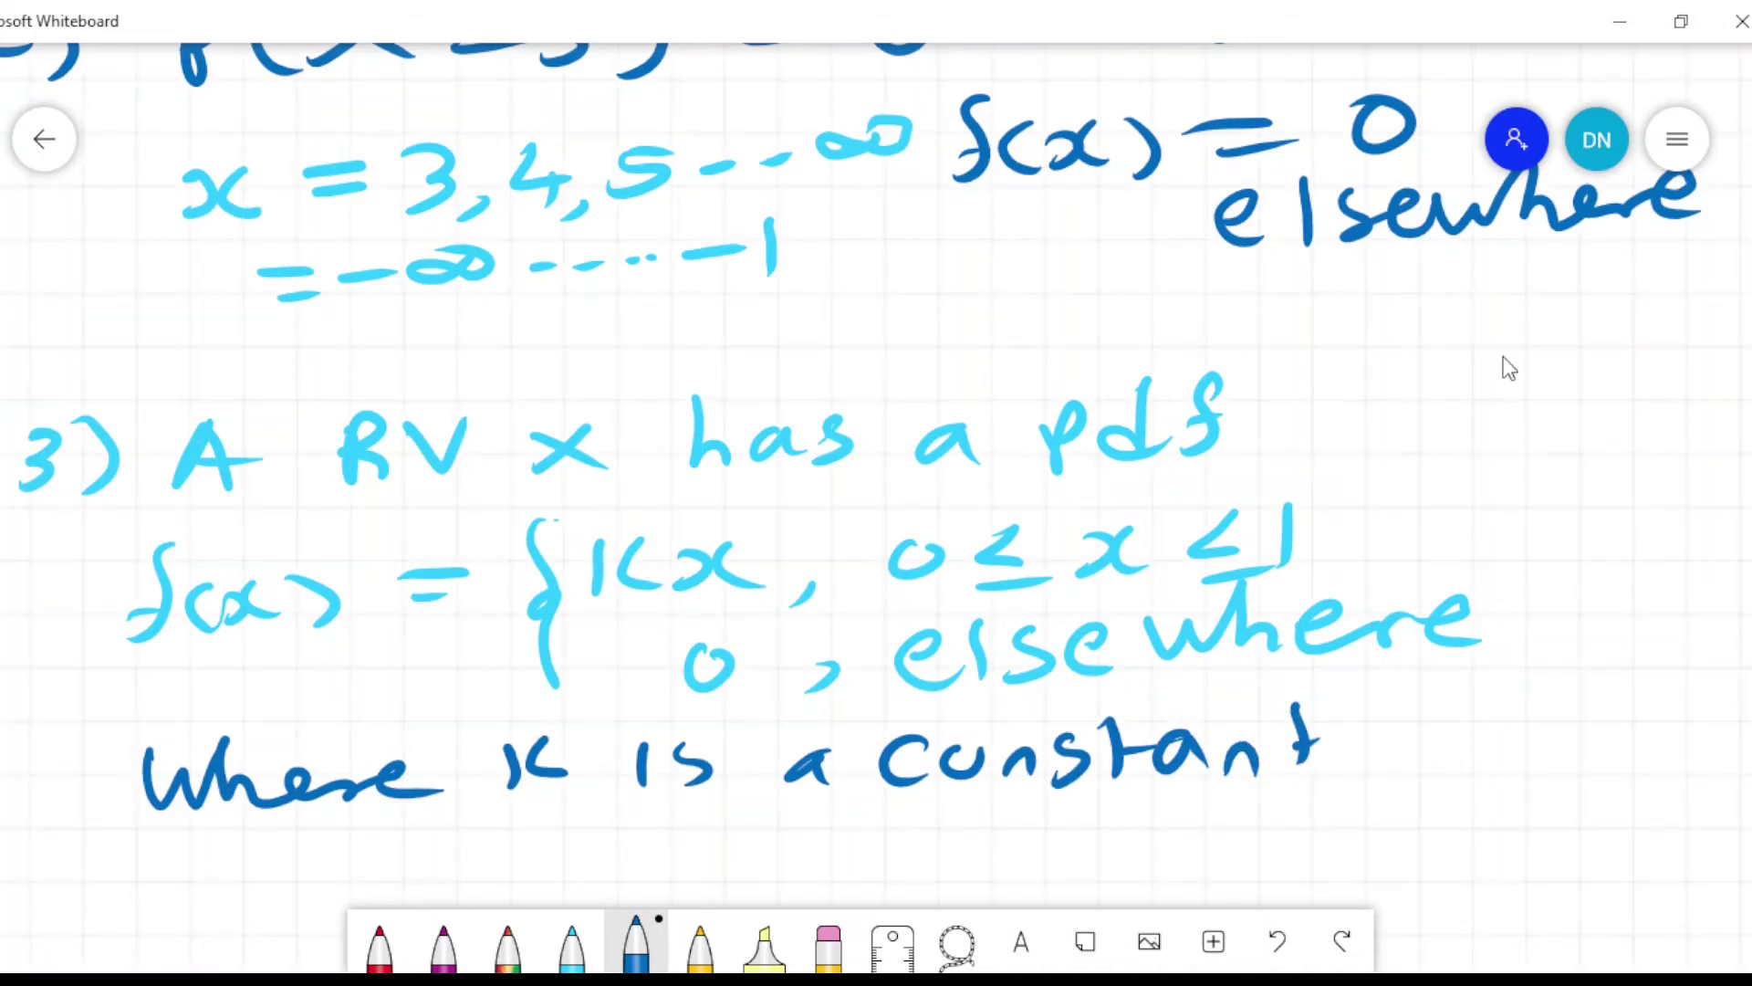
Step: Write the normalisation integral ∫₀¹ Kx dx = 1 enclosed in braces
{"action": "scroll", "coordinate": [1508, 368], "scroll_direction": "down", "scroll_amount": 5}
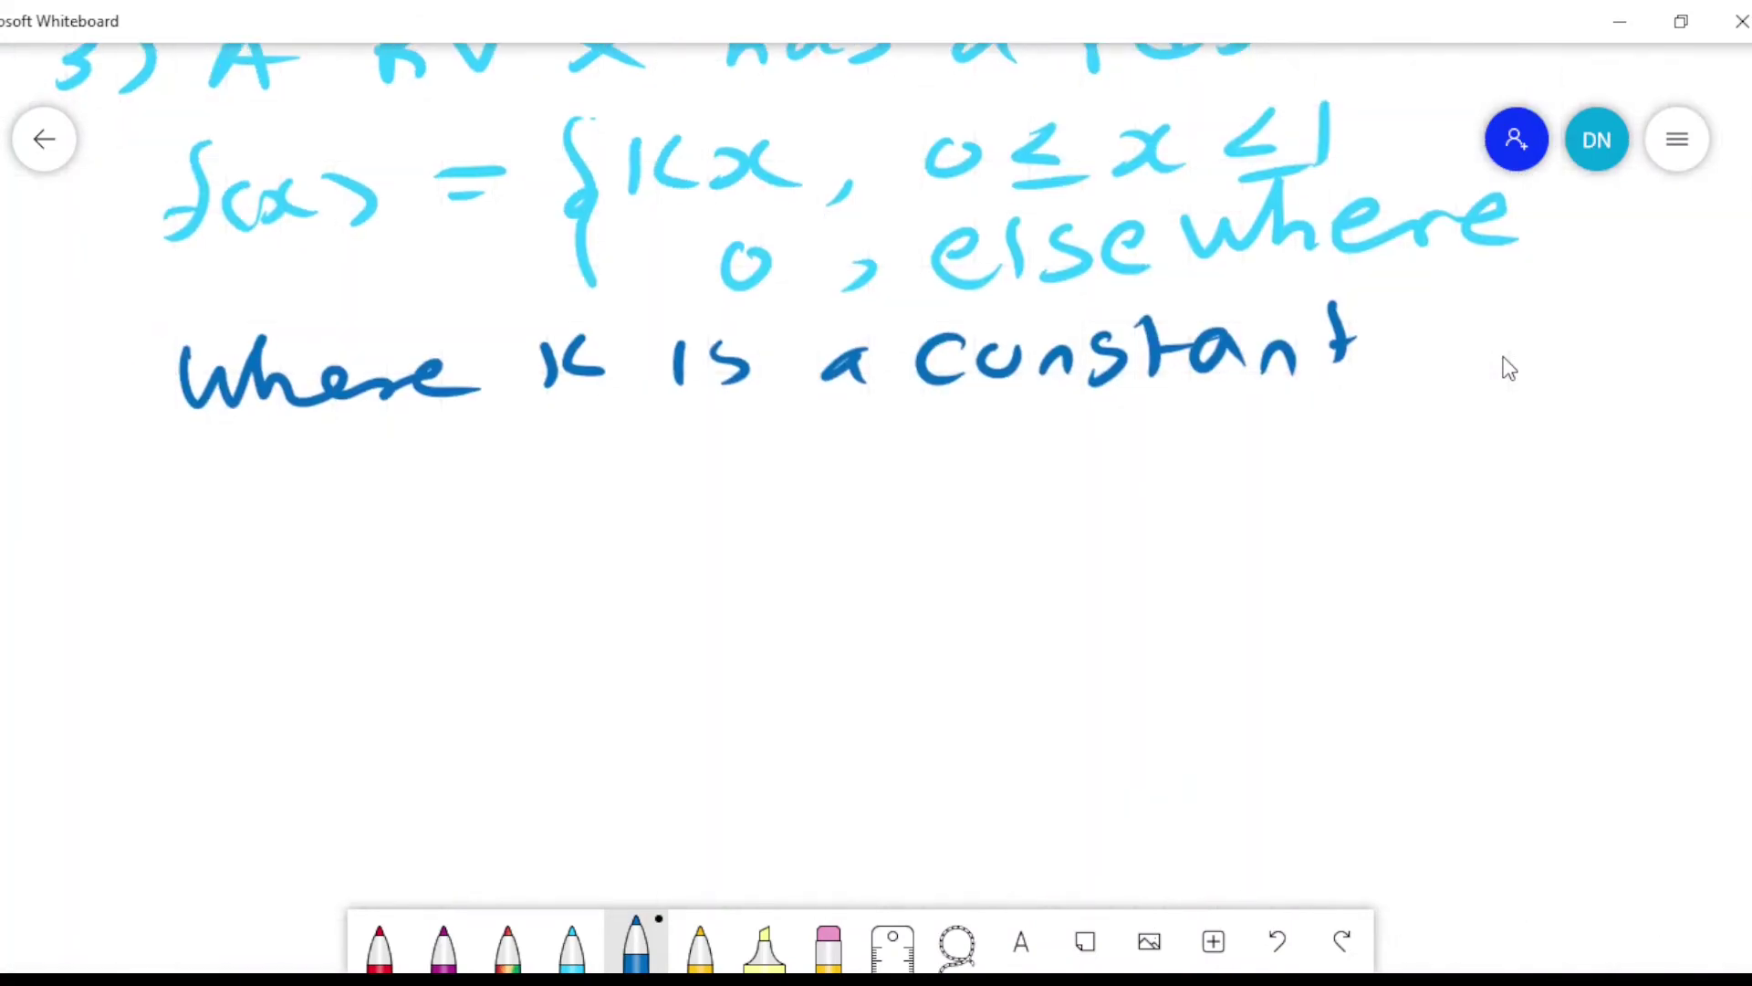
{"action": "left_click_drag", "start_coordinate": [117, 459], "coordinate": [78, 637]}
{"action": "left_click_drag", "start_coordinate": [95, 669], "coordinate": [70, 645]}
{"action": "left_click_drag", "start_coordinate": [137, 427], "coordinate": [139, 470]}
{"action": "mouse_move", "coordinate": [173, 528]}
{"action": "left_mouse_down"}
{"action": "mouse_move", "coordinate": [166, 584]}
{"action": "mouse_move", "coordinate": [324, 567]}
{"action": "left_mouse_up"}
{"action": "left_click_drag", "start_coordinate": [392, 498], "coordinate": [387, 570]}
{"action": "left_click_drag", "start_coordinate": [420, 539], "coordinate": [460, 565]}
{"action": "mouse_move", "coordinate": [547, 534]}
{"action": "left_mouse_down"}
{"action": "mouse_move", "coordinate": [601, 530]}
{"action": "mouse_move", "coordinate": [621, 566]}
{"action": "left_mouse_up"}
{"action": "left_click_drag", "start_coordinate": [677, 493], "coordinate": [689, 570]}
{"action": "mouse_move", "coordinate": [707, 438]}
{"action": "left_mouse_down"}
{"action": "mouse_move", "coordinate": [765, 552]}
{"action": "mouse_move", "coordinate": [741, 691]}
{"action": "left_mouse_up"}
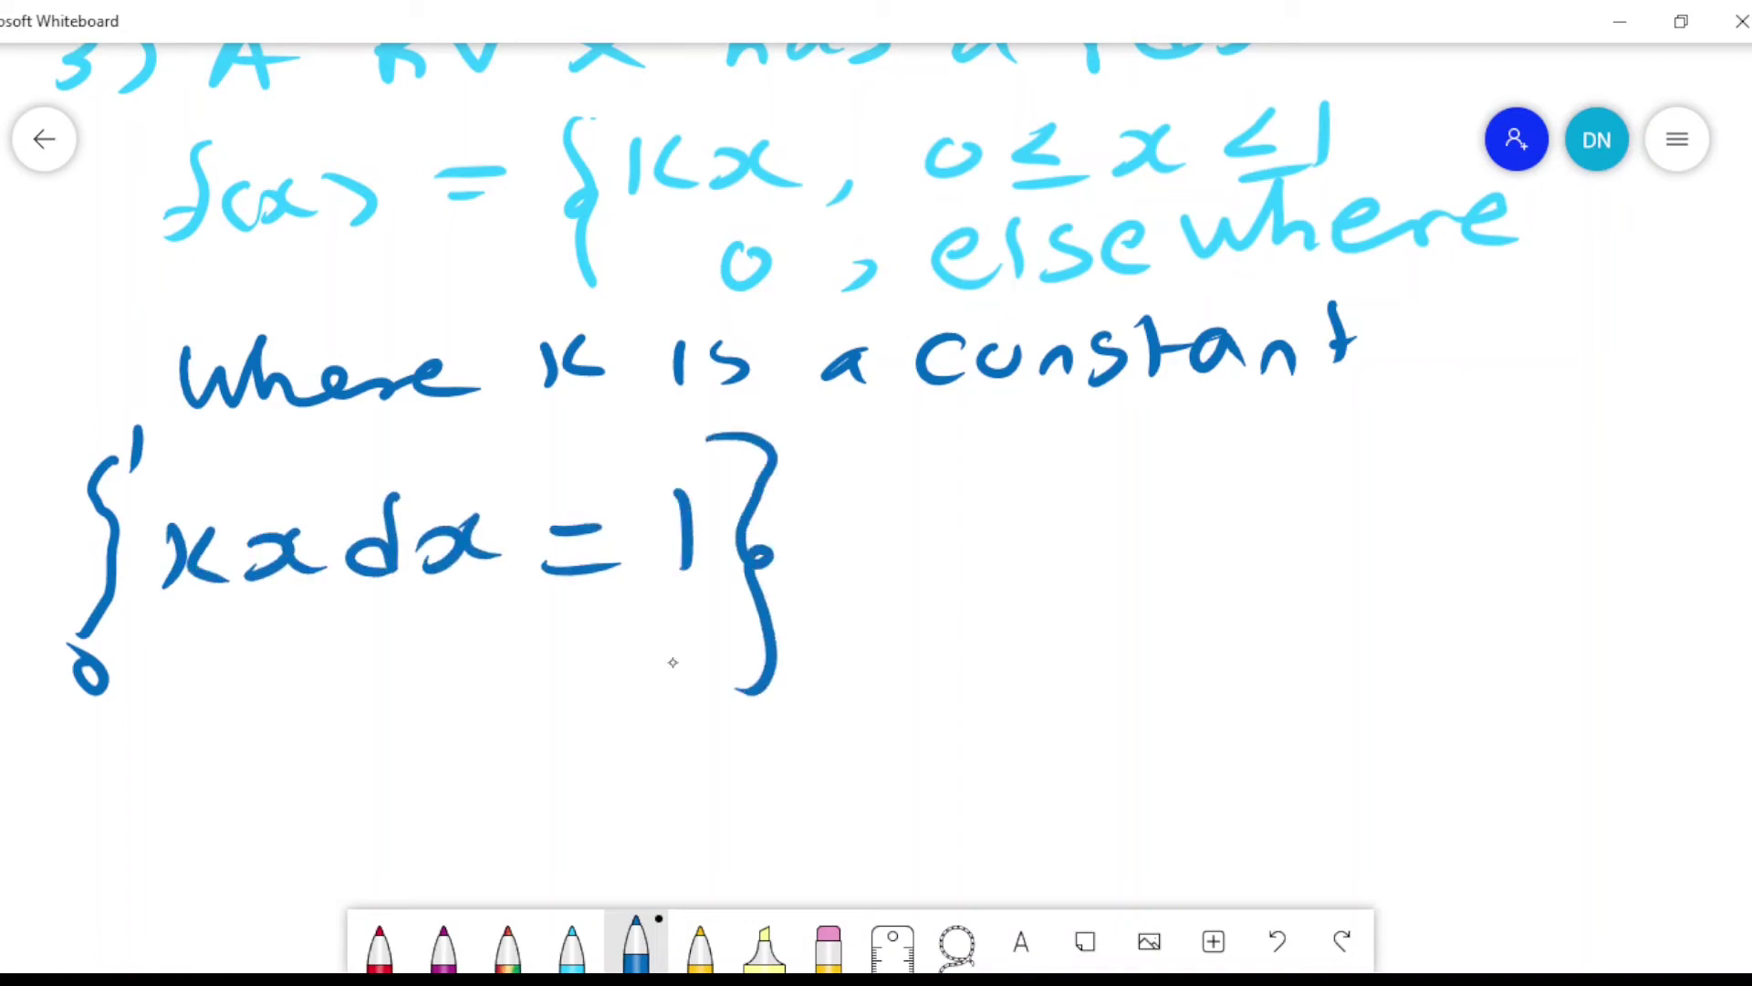
{"action": "mouse_move", "coordinate": [37, 415]}
{"action": "left_mouse_down"}
{"action": "mouse_move", "coordinate": [41, 584]}
{"action": "mouse_move", "coordinate": [71, 695]}
{"action": "left_mouse_up"}
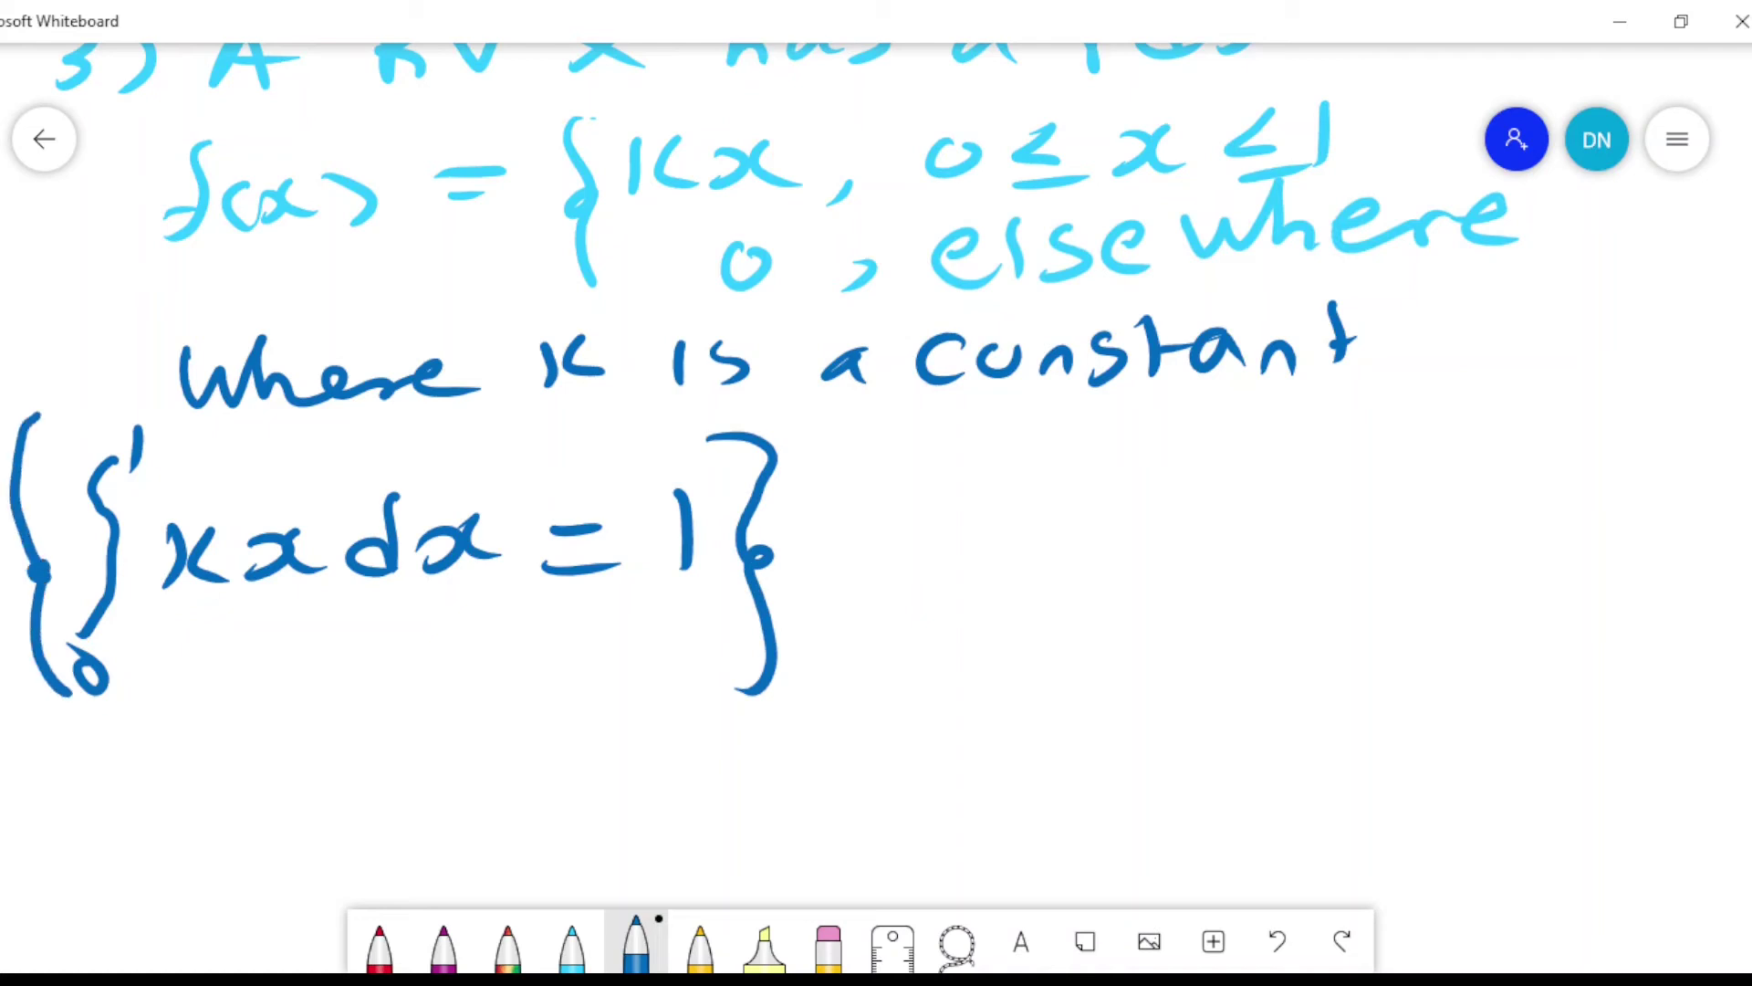
Step: Follow with '⇒ kx²/2 ]₀¹ = 1'
{"action": "mouse_move", "coordinate": [873, 554]}
{"action": "left_mouse_down"}
{"action": "mouse_move", "coordinate": [933, 554]}
{"action": "mouse_move", "coordinate": [940, 582]}
{"action": "left_mouse_up"}
{"action": "left_click_drag", "start_coordinate": [924, 543], "coordinate": [932, 594]}
{"action": "left_click_drag", "start_coordinate": [1051, 523], "coordinate": [1044, 589]}
{"action": "left_click_drag", "start_coordinate": [1092, 522], "coordinate": [1106, 573]}
{"action": "left_click_drag", "start_coordinate": [1202, 507], "coordinate": [1195, 570]}
{"action": "left_click_drag", "start_coordinate": [1195, 473], "coordinate": [1241, 504]}
{"action": "mouse_move", "coordinate": [1130, 592]}
{"action": "left_mouse_down"}
{"action": "mouse_move", "coordinate": [1246, 575]}
{"action": "mouse_move", "coordinate": [1243, 626]}
{"action": "left_mouse_up"}
{"action": "mouse_move", "coordinate": [1252, 465]}
{"action": "left_mouse_down"}
{"action": "mouse_move", "coordinate": [1322, 598]}
{"action": "mouse_move", "coordinate": [1273, 656]}
{"action": "left_mouse_up"}
{"action": "mouse_move", "coordinate": [1376, 620]}
{"action": "left_mouse_down"}
{"action": "mouse_move", "coordinate": [1380, 655]}
{"action": "mouse_move", "coordinate": [1389, 613]}
{"action": "left_mouse_up"}
{"action": "left_click_drag", "start_coordinate": [1357, 448], "coordinate": [1361, 482]}
{"action": "mouse_move", "coordinate": [1444, 531]}
{"action": "left_mouse_down"}
{"action": "mouse_move", "coordinate": [1502, 527]}
{"action": "mouse_move", "coordinate": [1526, 558]}
{"action": "left_mouse_up"}
{"action": "left_click_drag", "start_coordinate": [1562, 511], "coordinate": [1573, 578]}
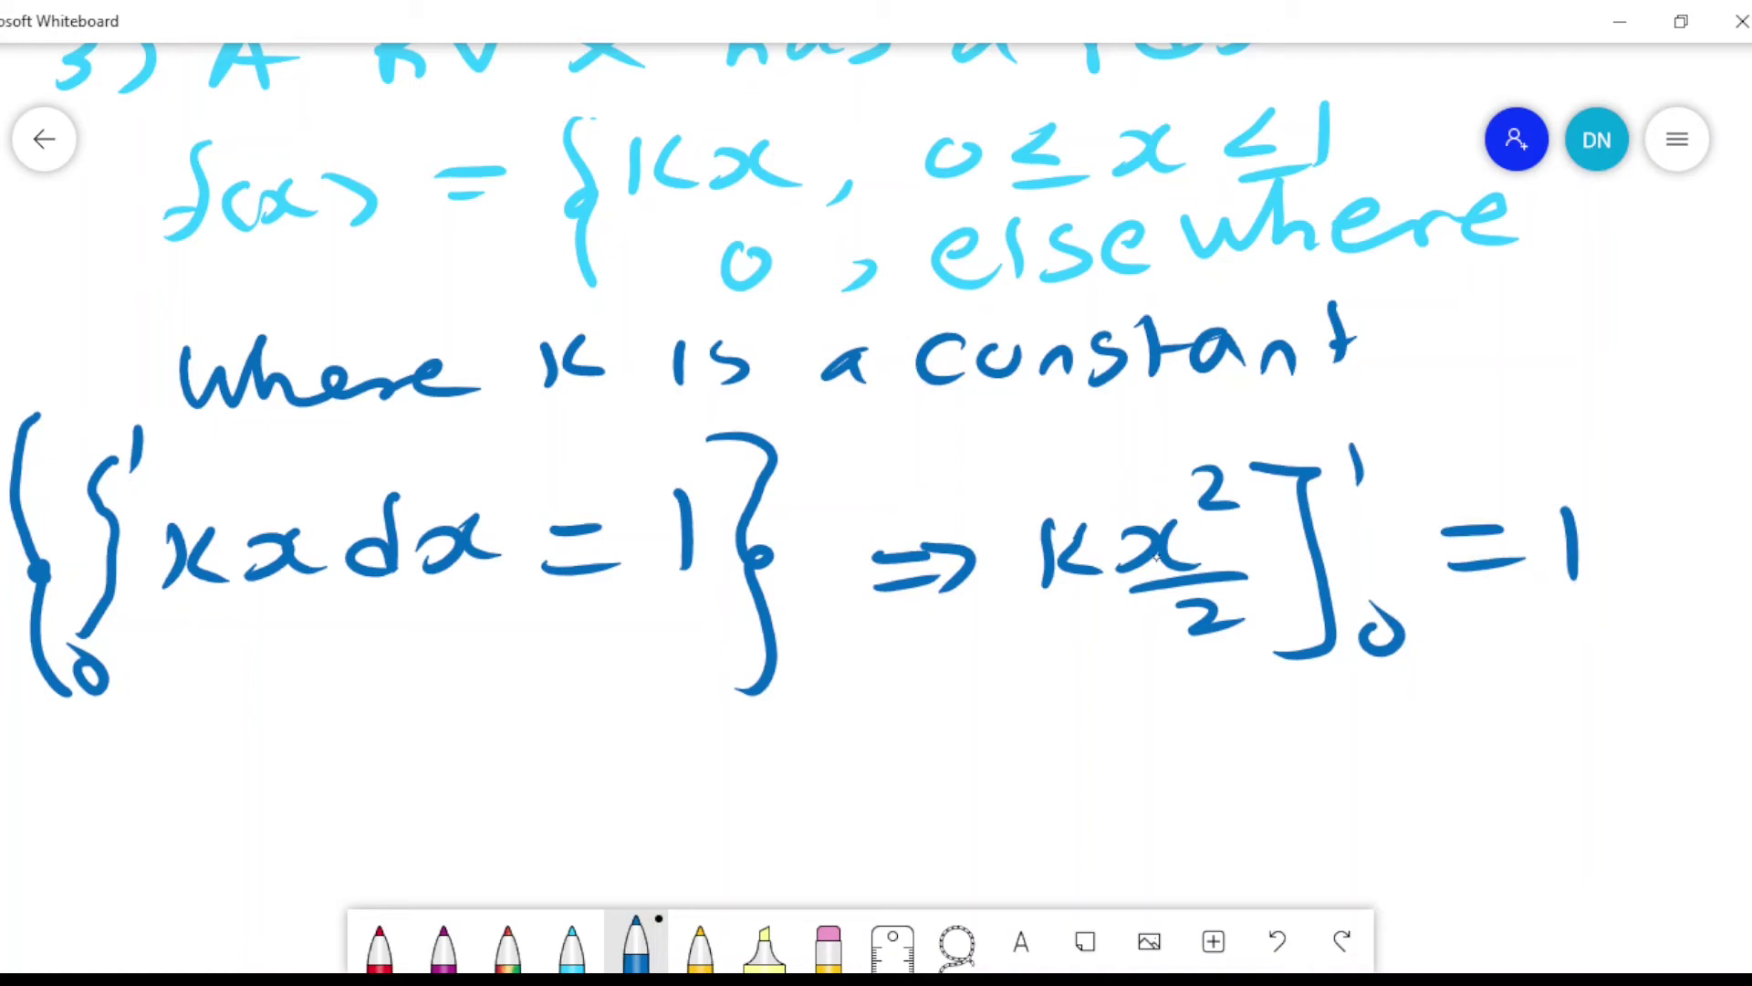
Step: Write K·[1/2 − 0] = 1 on the next line
{"action": "mouse_move", "coordinate": [247, 741]}
{"action": "left_mouse_down"}
{"action": "mouse_move", "coordinate": [249, 810]}
{"action": "mouse_move", "coordinate": [318, 799]}
{"action": "left_mouse_up"}
{"action": "mouse_move", "coordinate": [393, 722]}
{"action": "left_mouse_down"}
{"action": "mouse_move", "coordinate": [372, 785]}
{"action": "mouse_move", "coordinate": [434, 835]}
{"action": "left_mouse_up"}
{"action": "left_click_drag", "start_coordinate": [447, 724], "coordinate": [461, 771]}
{"action": "mouse_move", "coordinate": [427, 777]}
{"action": "left_mouse_down"}
{"action": "mouse_move", "coordinate": [497, 773]}
{"action": "mouse_move", "coordinate": [501, 824]}
{"action": "left_mouse_up"}
{"action": "left_click_drag", "start_coordinate": [524, 775], "coordinate": [593, 762]}
{"action": "mouse_move", "coordinate": [604, 717]}
{"action": "left_mouse_down"}
{"action": "mouse_move", "coordinate": [630, 714]}
{"action": "mouse_move", "coordinate": [598, 832]}
{"action": "left_mouse_up"}
{"action": "left_click_drag", "start_coordinate": [707, 767], "coordinate": [776, 760]}
{"action": "left_click_drag", "start_coordinate": [718, 799], "coordinate": [803, 785]}
{"action": "left_click_drag", "start_coordinate": [841, 735], "coordinate": [851, 805]}
Step: Conclude with '⇒ K = 2'
{"action": "mouse_move", "coordinate": [982, 758]}
{"action": "left_mouse_down"}
{"action": "mouse_move", "coordinate": [1091, 754]}
{"action": "mouse_move", "coordinate": [1091, 783]}
{"action": "left_mouse_up"}
{"action": "left_click_drag", "start_coordinate": [1052, 744], "coordinate": [1090, 813]}
{"action": "left_click_drag", "start_coordinate": [1185, 744], "coordinate": [1196, 793]}
{"action": "mouse_move", "coordinate": [1241, 734]}
{"action": "left_mouse_down"}
{"action": "mouse_move", "coordinate": [1279, 790]}
{"action": "mouse_move", "coordinate": [1385, 757]}
{"action": "left_mouse_up"}
{"action": "left_click_drag", "start_coordinate": [1328, 794], "coordinate": [1562, 760]}
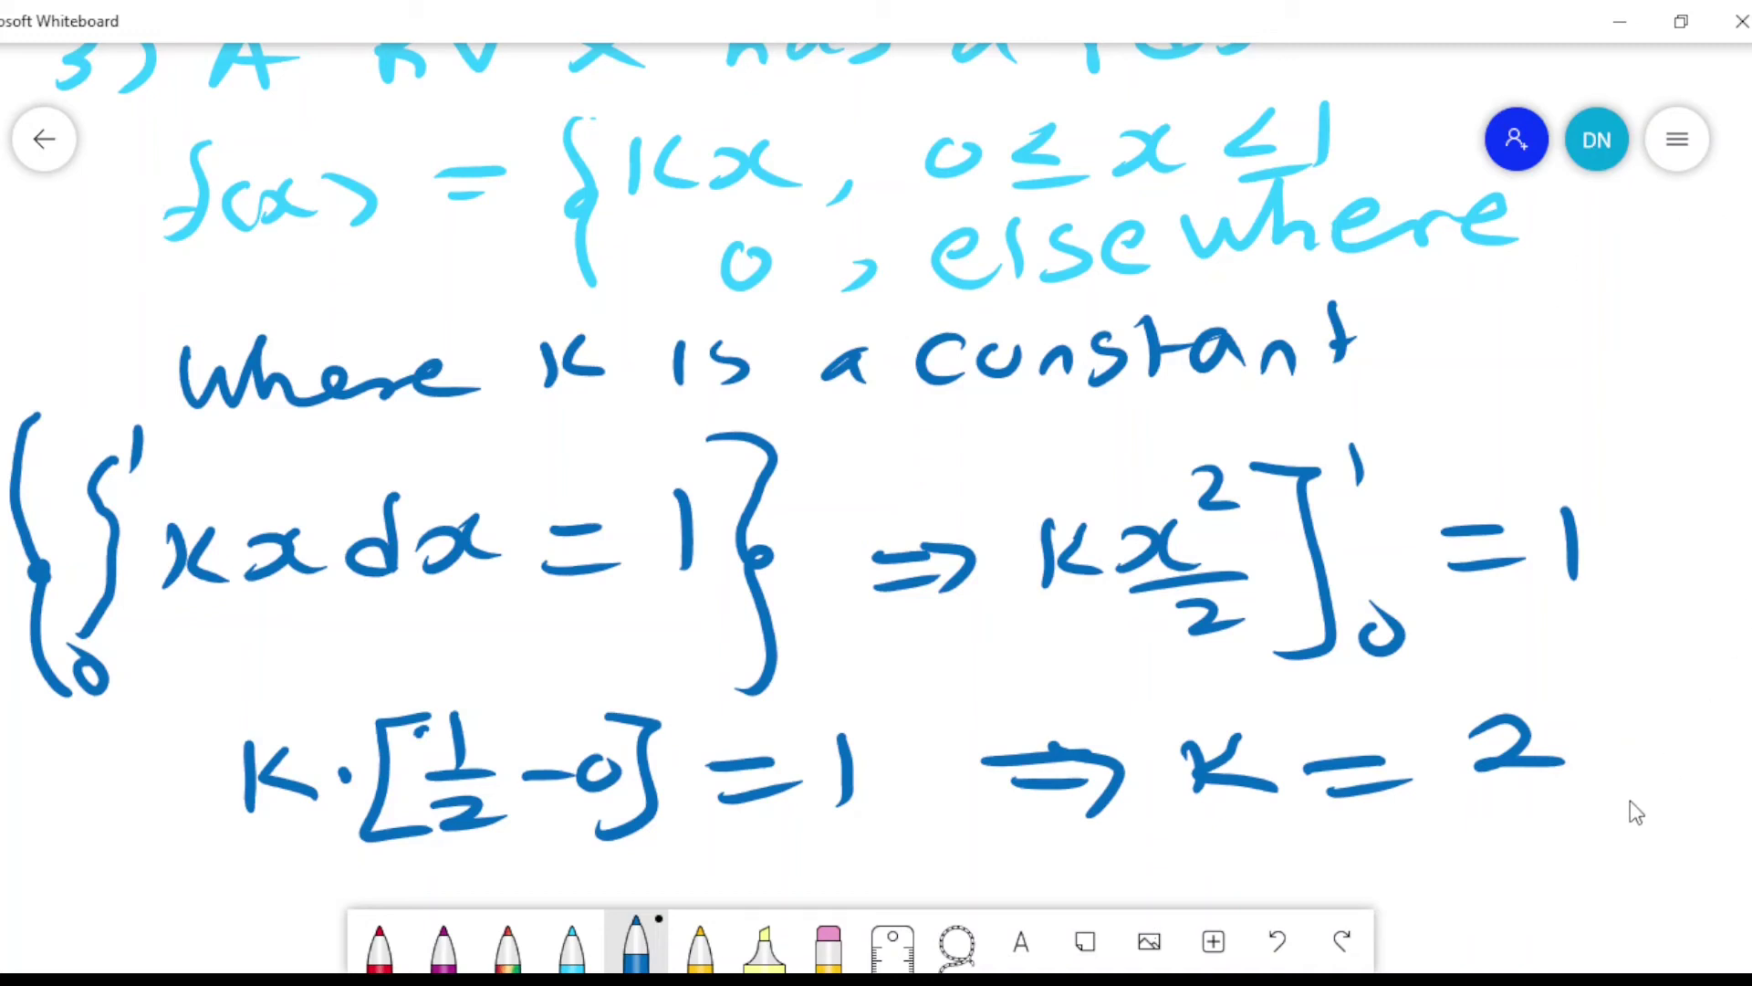
Step: Scroll down and begin the density definition with 'f(x) ='
{"action": "scroll", "coordinate": [1630, 801], "scroll_direction": "down", "scroll_amount": 7}
{"action": "left_click_drag", "start_coordinate": [175, 327], "coordinate": [132, 425]}
{"action": "mouse_move", "coordinate": [206, 356]}
{"action": "left_mouse_down"}
{"action": "mouse_move", "coordinate": [199, 409]}
{"action": "mouse_move", "coordinate": [278, 402]}
{"action": "left_mouse_up"}
{"action": "left_click_drag", "start_coordinate": [275, 363], "coordinate": [257, 409]}
{"action": "left_click_drag", "start_coordinate": [294, 352], "coordinate": [306, 422]}
{"action": "mouse_move", "coordinate": [408, 368]}
{"action": "left_mouse_down"}
{"action": "mouse_move", "coordinate": [467, 363]}
{"action": "mouse_move", "coordinate": [467, 385]}
{"action": "left_mouse_up"}
Step: Write the first case: 2x, 0 ≤ x ≤ 1
{"action": "mouse_move", "coordinate": [588, 354]}
{"action": "left_mouse_down"}
{"action": "mouse_move", "coordinate": [639, 361]}
{"action": "mouse_move", "coordinate": [639, 386]}
{"action": "left_mouse_up"}
{"action": "mouse_move", "coordinate": [713, 351]}
{"action": "left_mouse_down"}
{"action": "mouse_move", "coordinate": [665, 381]}
{"action": "mouse_move", "coordinate": [736, 383]}
{"action": "left_mouse_up"}
{"action": "left_click_drag", "start_coordinate": [801, 376], "coordinate": [783, 400]}
{"action": "left_click_drag", "start_coordinate": [899, 351], "coordinate": [878, 350]}
{"action": "left_click_drag", "start_coordinate": [996, 321], "coordinate": [1003, 367]}
{"action": "left_click_drag", "start_coordinate": [962, 385], "coordinate": [1040, 383]}
{"action": "mouse_move", "coordinate": [1064, 331]}
{"action": "left_mouse_down"}
{"action": "mouse_move", "coordinate": [1056, 376]}
{"action": "mouse_move", "coordinate": [1104, 374]}
{"action": "left_mouse_up"}
{"action": "left_click_drag", "start_coordinate": [1239, 315], "coordinate": [1251, 368]}
{"action": "left_click_drag", "start_coordinate": [1306, 308], "coordinate": [1312, 369]}
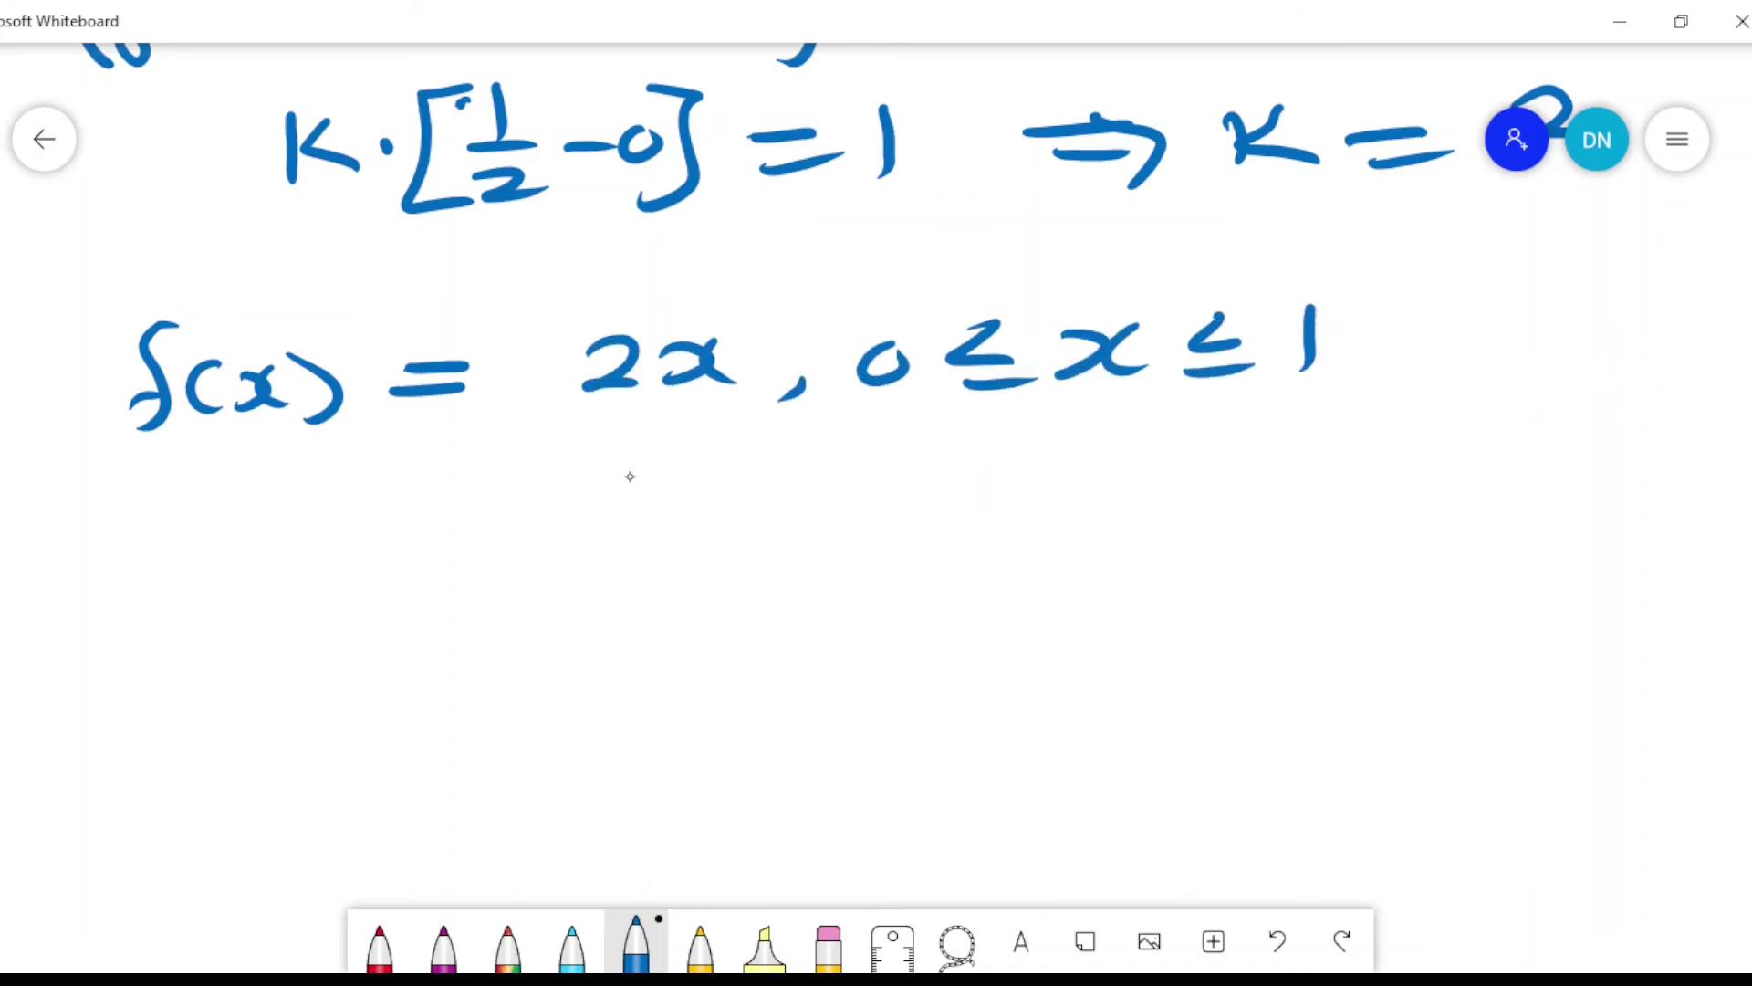
Step: Add the second case '0, elsewhere' and a brace grouping both cases
{"action": "left_click_drag", "start_coordinate": [667, 447], "coordinate": [673, 449]}
{"action": "left_click_drag", "start_coordinate": [801, 470], "coordinate": [772, 513]}
{"action": "mouse_move", "coordinate": [894, 475]}
{"action": "left_mouse_down"}
{"action": "mouse_move", "coordinate": [940, 452]}
{"action": "mouse_move", "coordinate": [972, 493]}
{"action": "left_mouse_up"}
{"action": "left_click_drag", "start_coordinate": [1011, 458], "coordinate": [995, 504]}
{"action": "mouse_move", "coordinate": [1036, 476]}
{"action": "left_mouse_down"}
{"action": "mouse_move", "coordinate": [1086, 447]}
{"action": "mouse_move", "coordinate": [1118, 497]}
{"action": "mouse_move", "coordinate": [1161, 488]}
{"action": "mouse_move", "coordinate": [1187, 434]}
{"action": "left_mouse_up"}
{"action": "mouse_move", "coordinate": [1197, 416]}
{"action": "left_mouse_down"}
{"action": "mouse_move", "coordinate": [1227, 479]}
{"action": "mouse_move", "coordinate": [1277, 484]}
{"action": "left_mouse_up"}
{"action": "mouse_move", "coordinate": [1273, 456]}
{"action": "left_mouse_down"}
{"action": "mouse_move", "coordinate": [1337, 467]}
{"action": "mouse_move", "coordinate": [1369, 438]}
{"action": "left_mouse_up"}
{"action": "left_click_drag", "start_coordinate": [1364, 452], "coordinate": [1438, 467]}
{"action": "mouse_move", "coordinate": [595, 290]}
{"action": "left_mouse_down"}
{"action": "mouse_move", "coordinate": [570, 415]}
{"action": "mouse_move", "coordinate": [583, 502]}
{"action": "left_mouse_up"}
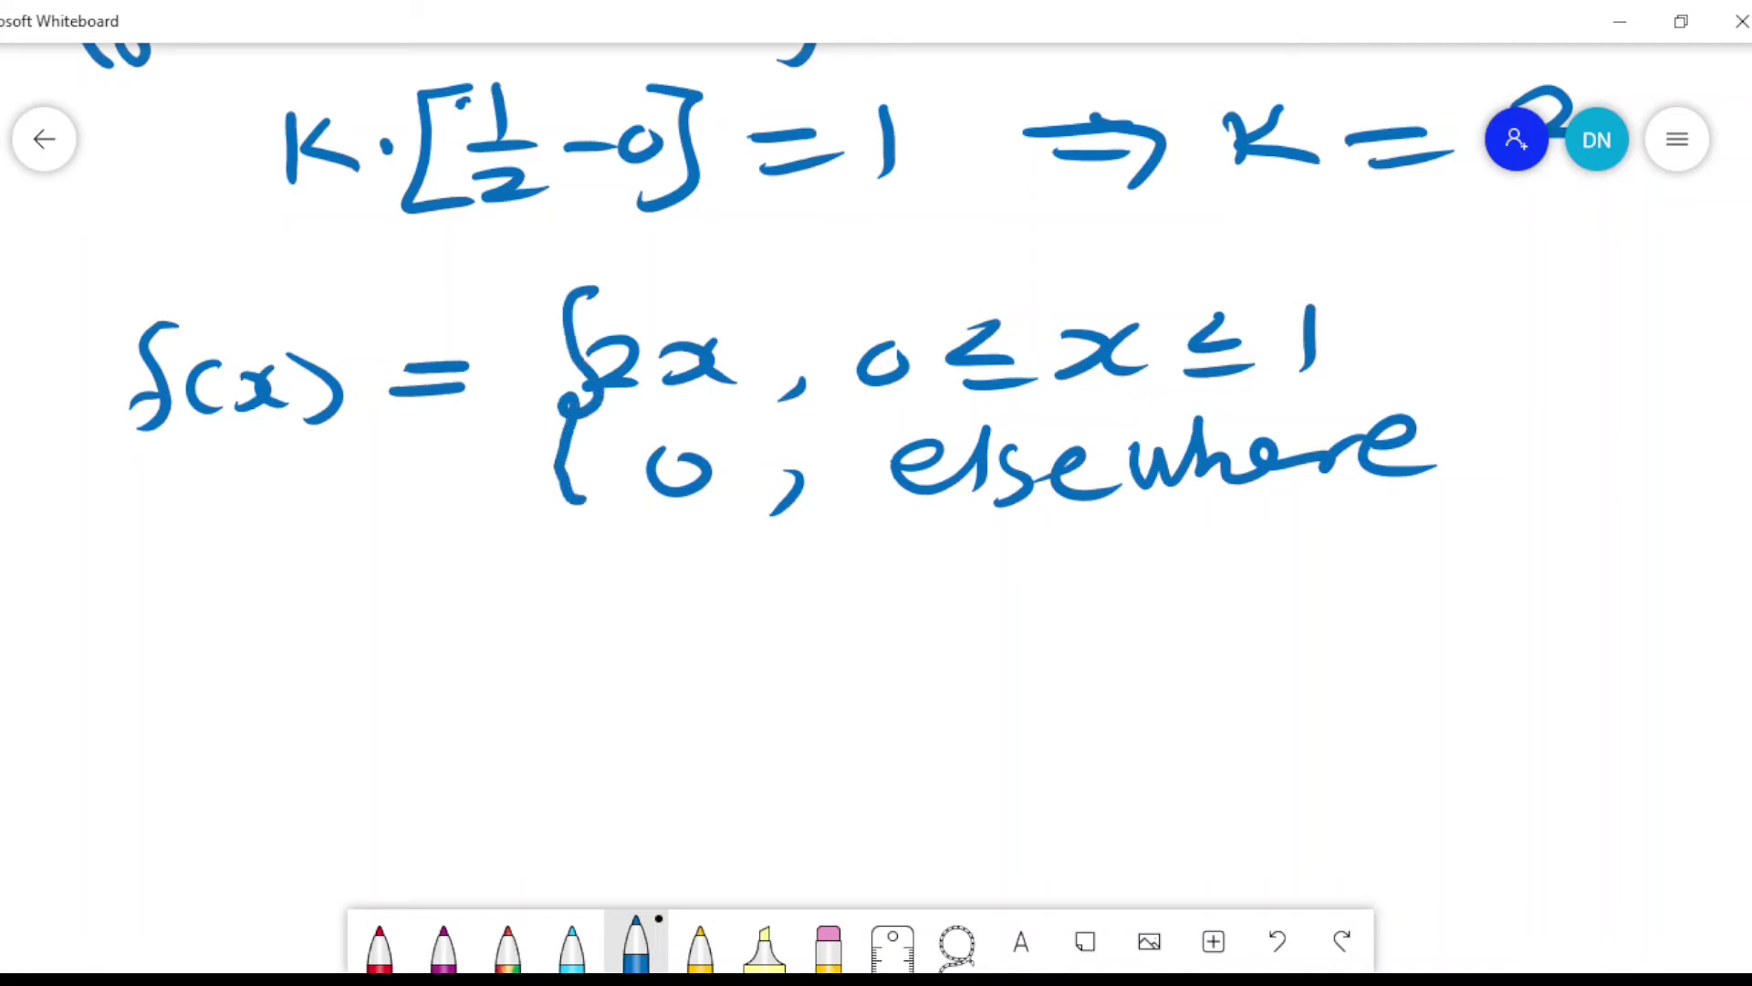
Step: Write part b) as P(x ≥ 1/2) below the definition
{"action": "mouse_move", "coordinate": [13, 584]}
{"action": "left_mouse_down"}
{"action": "mouse_move", "coordinate": [7, 659]}
{"action": "mouse_move", "coordinate": [55, 671]}
{"action": "left_mouse_up"}
{"action": "mouse_move", "coordinate": [162, 593]}
{"action": "left_mouse_down"}
{"action": "mouse_move", "coordinate": [153, 668]}
{"action": "mouse_move", "coordinate": [166, 636]}
{"action": "left_mouse_up"}
{"action": "mouse_move", "coordinate": [237, 576]}
{"action": "left_mouse_down"}
{"action": "mouse_move", "coordinate": [223, 671]}
{"action": "mouse_move", "coordinate": [259, 691]}
{"action": "left_mouse_up"}
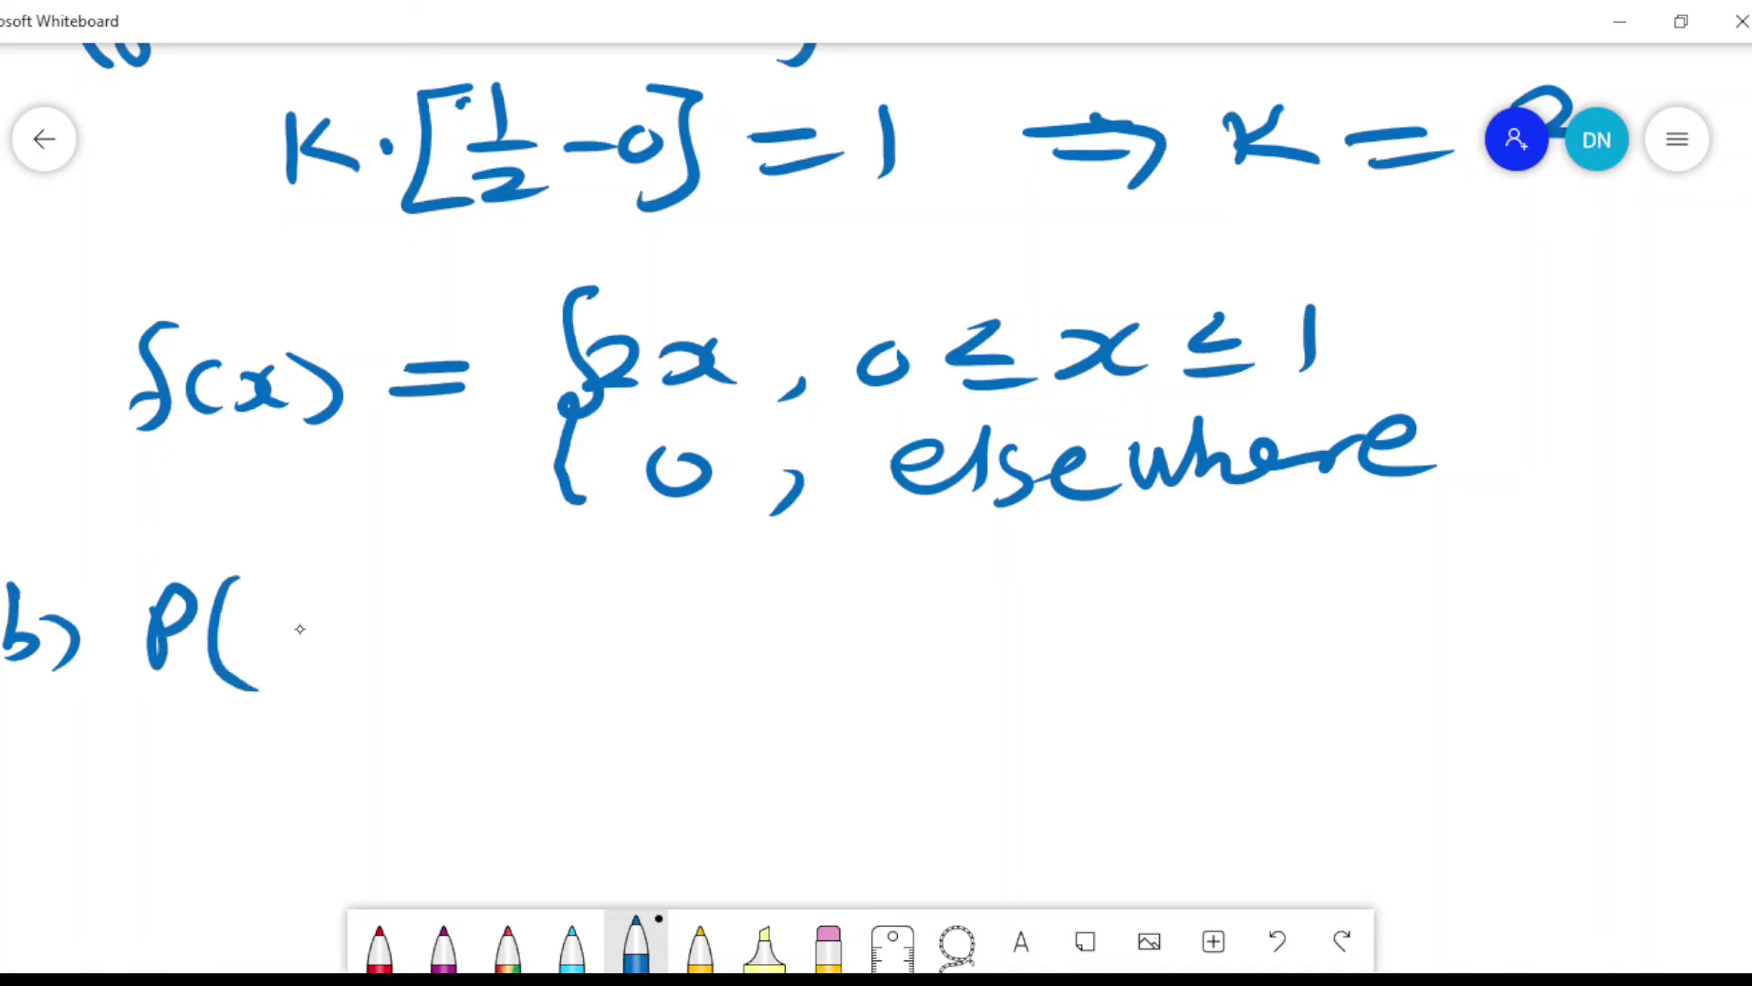
{"action": "mouse_move", "coordinate": [330, 613]}
{"action": "left_mouse_down"}
{"action": "mouse_move", "coordinate": [263, 660]}
{"action": "mouse_move", "coordinate": [436, 627]}
{"action": "mouse_move", "coordinate": [356, 665]}
{"action": "mouse_move", "coordinate": [445, 640]}
{"action": "left_mouse_up"}
{"action": "left_click_drag", "start_coordinate": [517, 584], "coordinate": [507, 633]}
{"action": "left_click_drag", "start_coordinate": [471, 645], "coordinate": [547, 637]}
{"action": "mouse_move", "coordinate": [493, 650]}
{"action": "left_mouse_down"}
{"action": "mouse_move", "coordinate": [511, 675]}
{"action": "mouse_move", "coordinate": [557, 680]}
{"action": "left_mouse_up"}
{"action": "left_click_drag", "start_coordinate": [544, 573], "coordinate": [565, 694]}
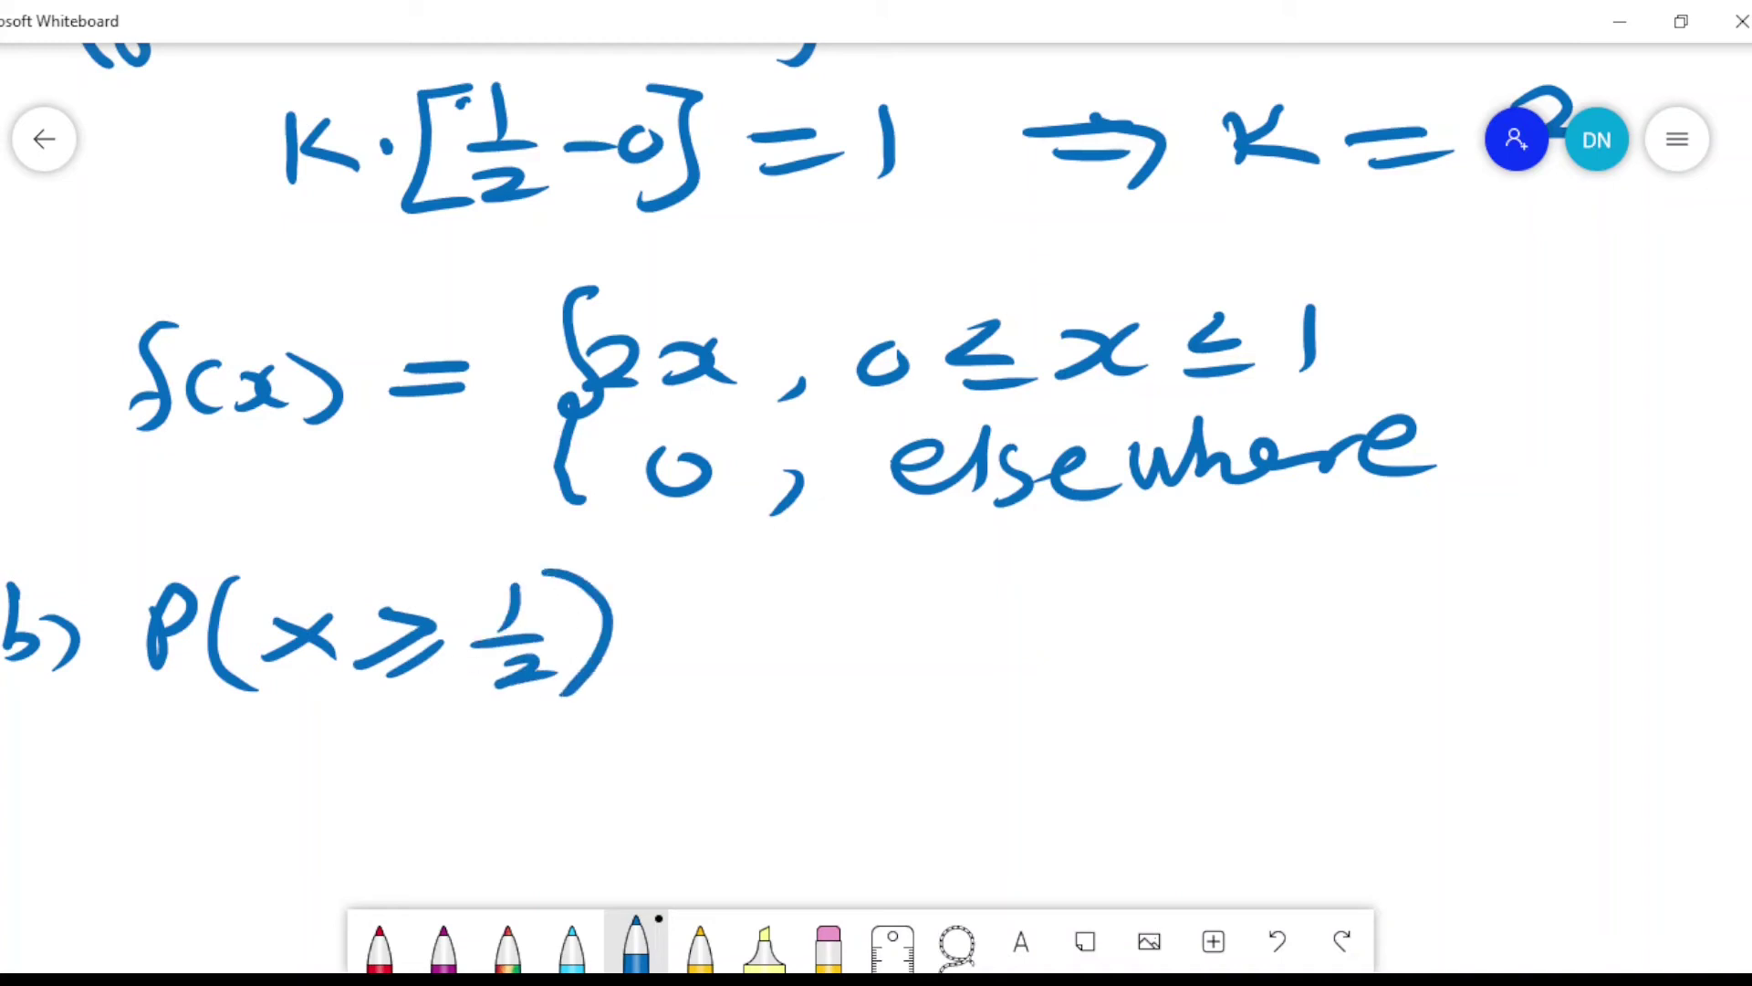
Step: In light blue, sketch a number line marking 0 and 1 with f(x) over the interval
{"action": "left_click", "coordinate": [571, 945]}
{"action": "left_click_drag", "start_coordinate": [971, 606], "coordinate": [1608, 575]}
{"action": "mouse_move", "coordinate": [973, 590]}
{"action": "left_mouse_down"}
{"action": "mouse_move", "coordinate": [966, 664]}
{"action": "mouse_move", "coordinate": [1004, 673]}
{"action": "left_mouse_up"}
{"action": "left_click_drag", "start_coordinate": [1338, 569], "coordinate": [1330, 723]}
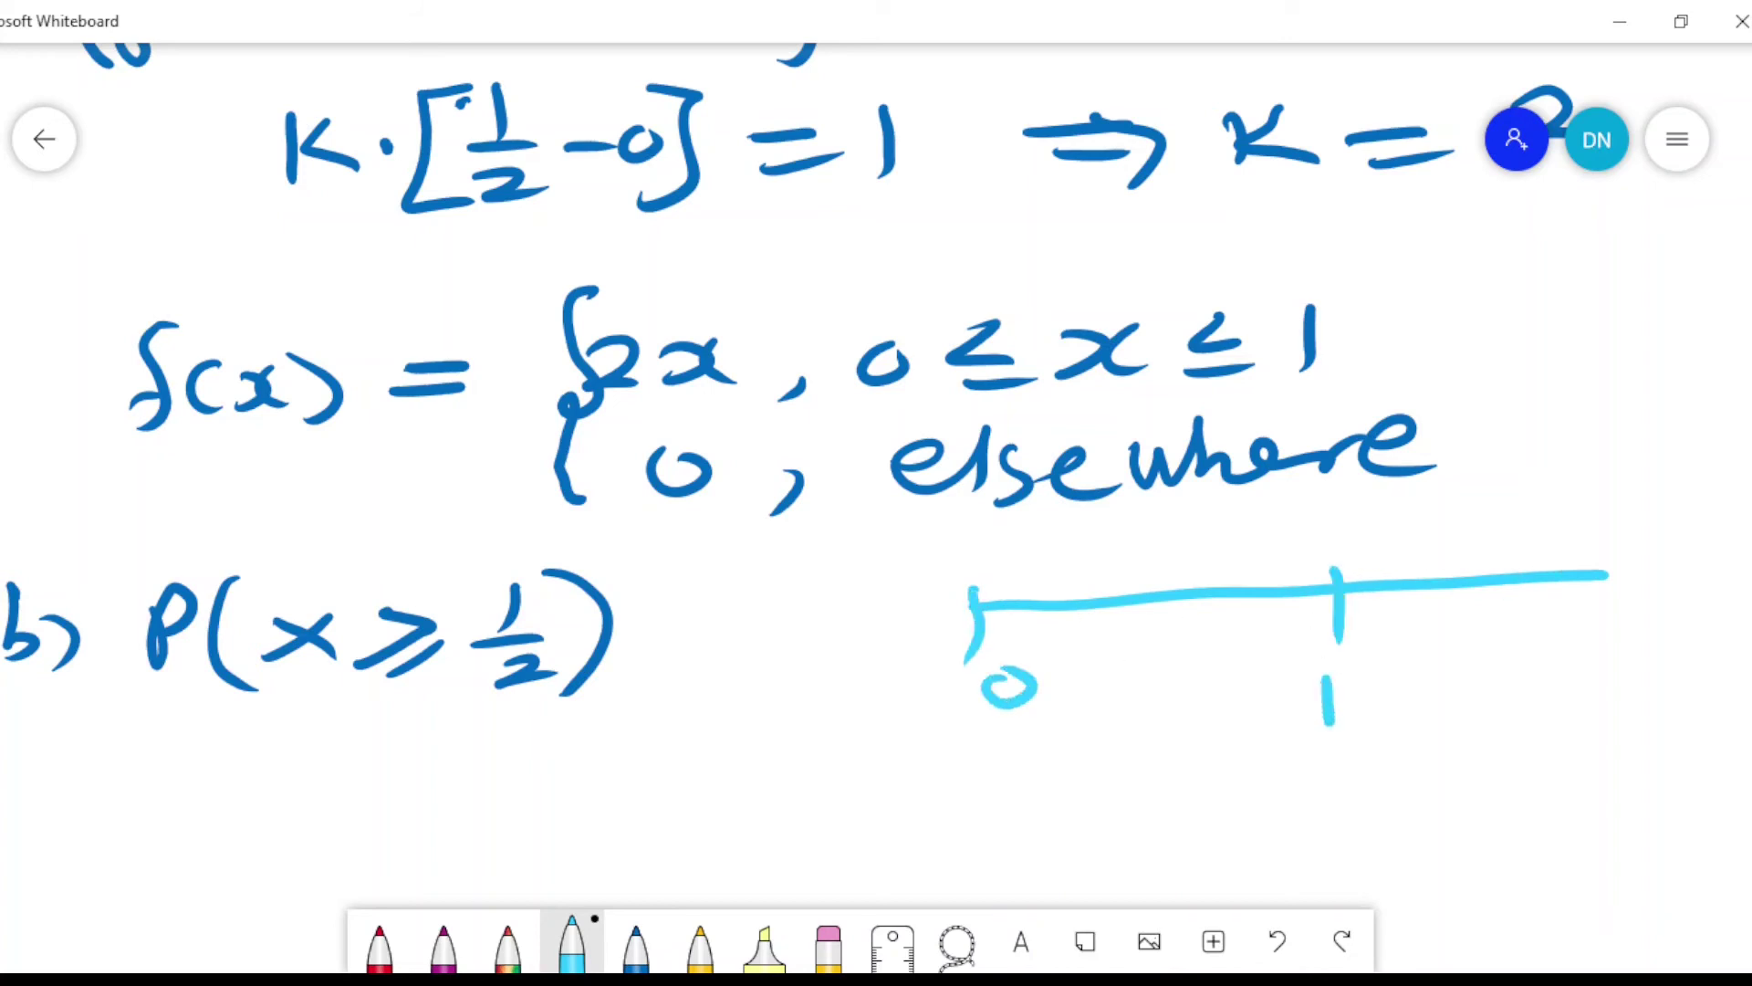
{"action": "left_click_drag", "start_coordinate": [981, 626], "coordinate": [1365, 614]}
{"action": "mouse_move", "coordinate": [1151, 534]}
{"action": "left_mouse_down"}
{"action": "mouse_move", "coordinate": [1115, 586]}
{"action": "mouse_move", "coordinate": [1137, 564]}
{"action": "left_mouse_up"}
{"action": "left_click_drag", "start_coordinate": [1183, 550], "coordinate": [1203, 578]}
{"action": "mouse_move", "coordinate": [1234, 546]}
{"action": "left_mouse_down"}
{"action": "mouse_move", "coordinate": [1221, 580]}
{"action": "mouse_move", "coordinate": [1251, 584]}
{"action": "mouse_move", "coordinate": [1699, 567]}
{"action": "left_mouse_up"}
Step: In dark blue, extend the line left and label f(x)=0 on both outer regions
{"action": "left_click", "coordinate": [636, 944]}
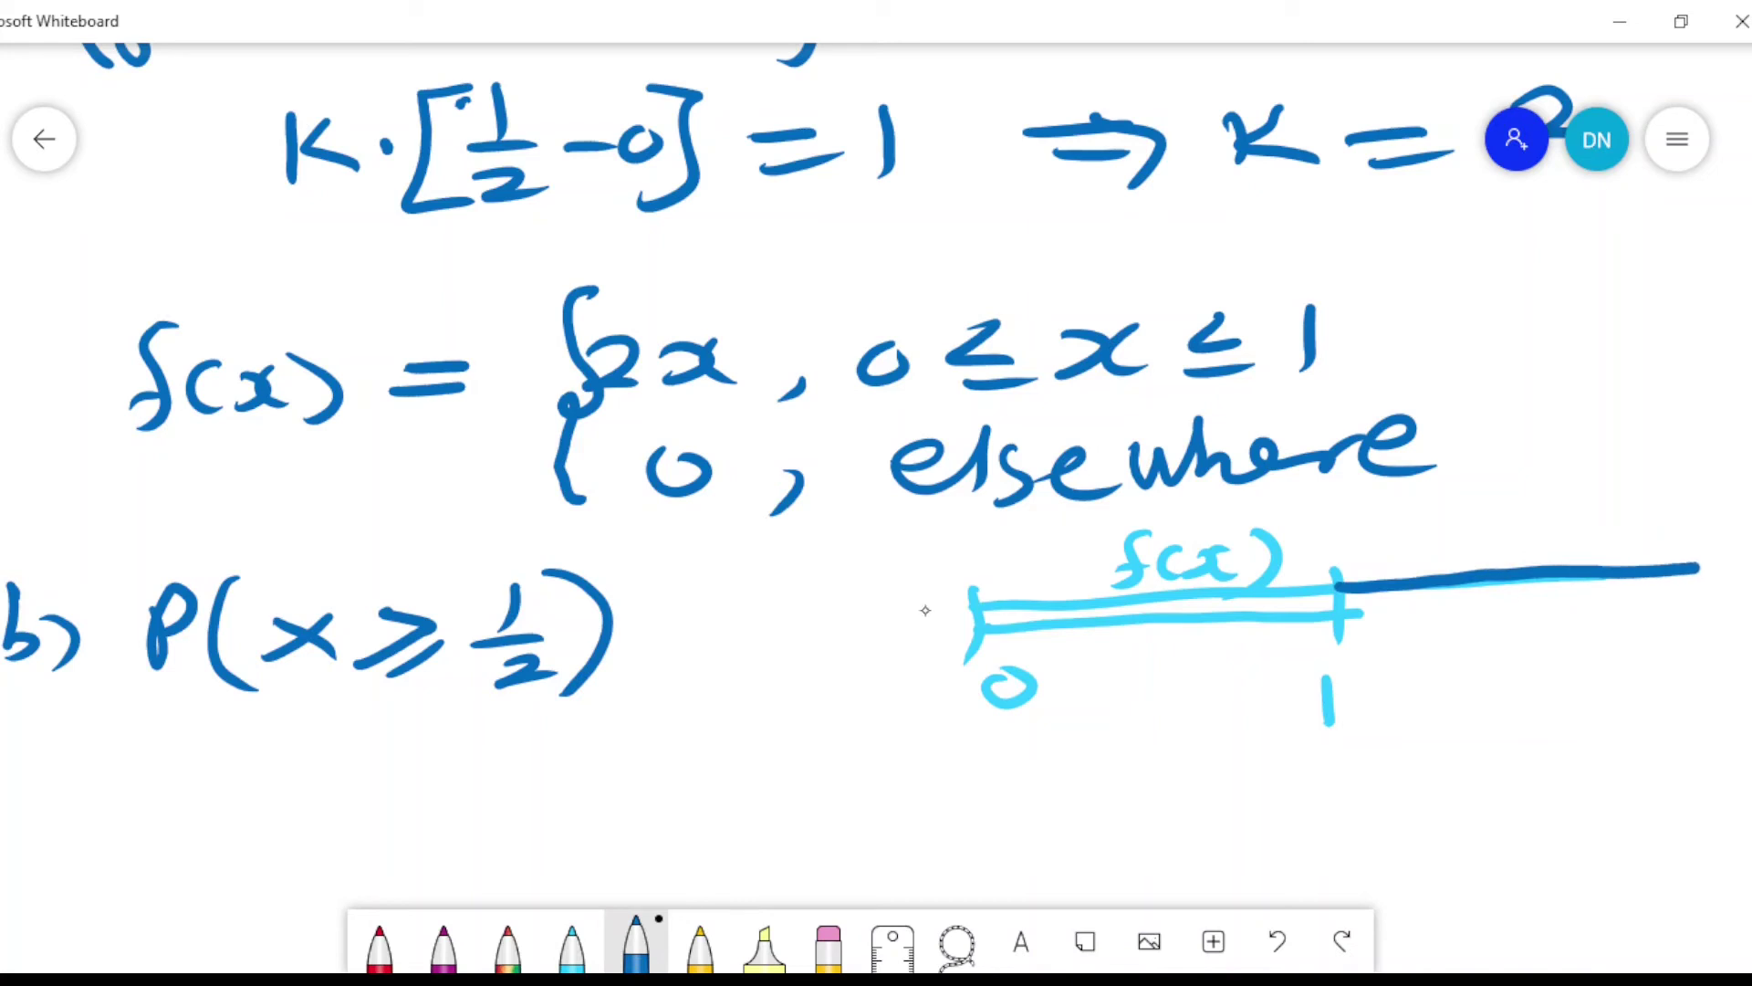
{"action": "left_click_drag", "start_coordinate": [977, 603], "coordinate": [677, 644]}
{"action": "mouse_move", "coordinate": [790, 575]}
{"action": "left_mouse_down"}
{"action": "mouse_move", "coordinate": [768, 622]}
{"action": "mouse_move", "coordinate": [803, 619]}
{"action": "left_mouse_up"}
{"action": "mouse_move", "coordinate": [832, 589]}
{"action": "left_mouse_down"}
{"action": "mouse_move", "coordinate": [852, 590]}
{"action": "mouse_move", "coordinate": [833, 609]}
{"action": "mouse_move", "coordinate": [867, 616]}
{"action": "left_mouse_up"}
{"action": "left_click_drag", "start_coordinate": [894, 586], "coordinate": [922, 582]}
{"action": "left_click_drag", "start_coordinate": [898, 602], "coordinate": [949, 584]}
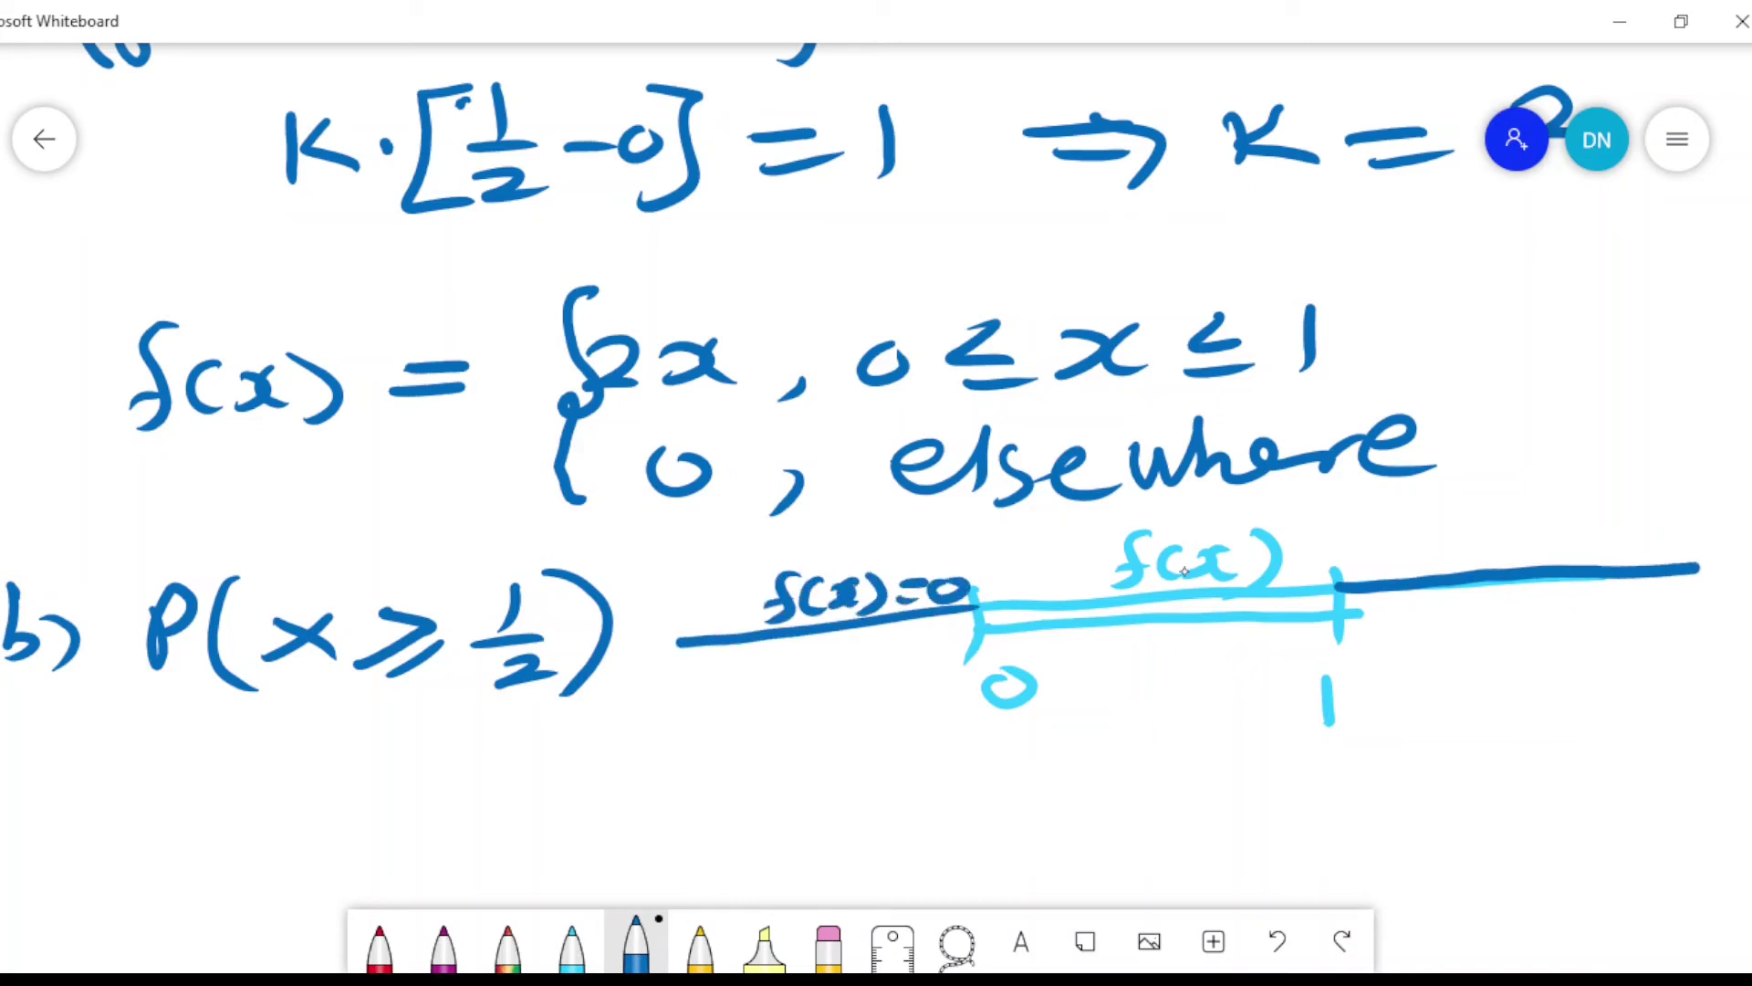
{"action": "mouse_move", "coordinate": [1502, 514]}
{"action": "left_mouse_down"}
{"action": "mouse_move", "coordinate": [1471, 568]}
{"action": "mouse_move", "coordinate": [1511, 561]}
{"action": "left_mouse_up"}
{"action": "mouse_move", "coordinate": [1533, 538]}
{"action": "left_mouse_down"}
{"action": "mouse_move", "coordinate": [1581, 558]}
{"action": "mouse_move", "coordinate": [1657, 521]}
{"action": "left_mouse_up"}
{"action": "left_click_drag", "start_coordinate": [1615, 550], "coordinate": [1636, 545]}
{"action": "left_click_drag", "start_coordinate": [1676, 516], "coordinate": [1676, 517]}
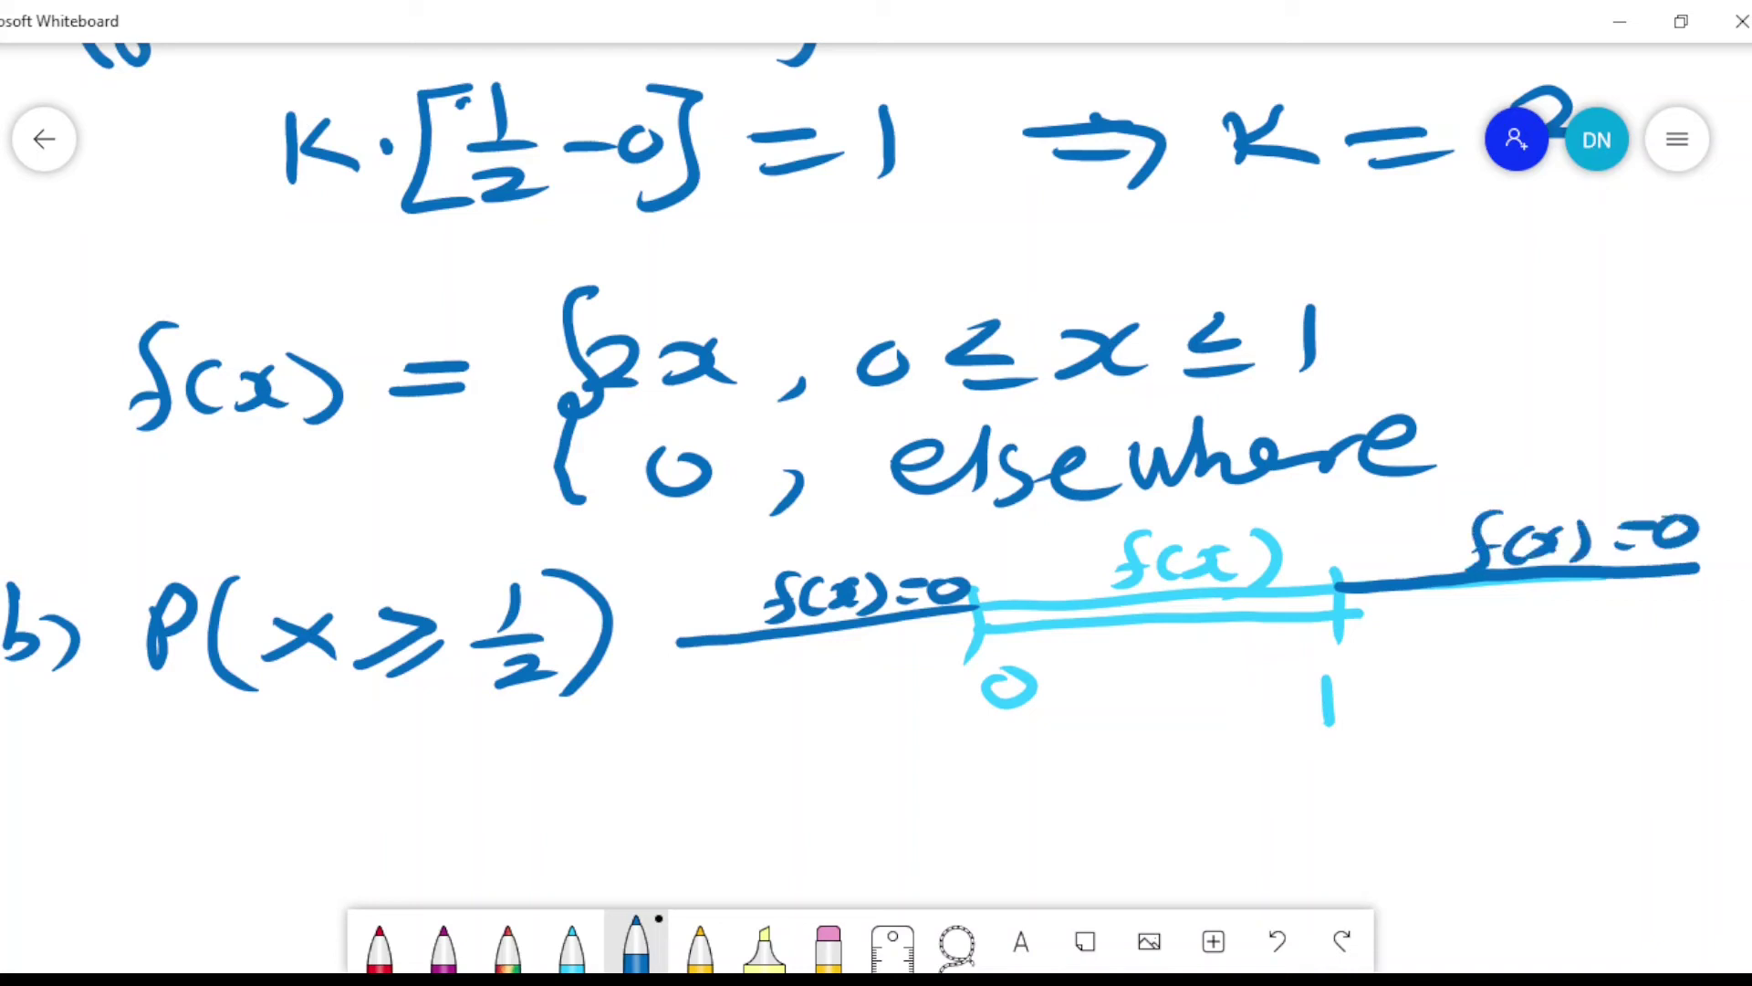
Step: Mark 1/2 on the number line
{"action": "left_click_drag", "start_coordinate": [1578, 708], "coordinate": [1585, 563]}
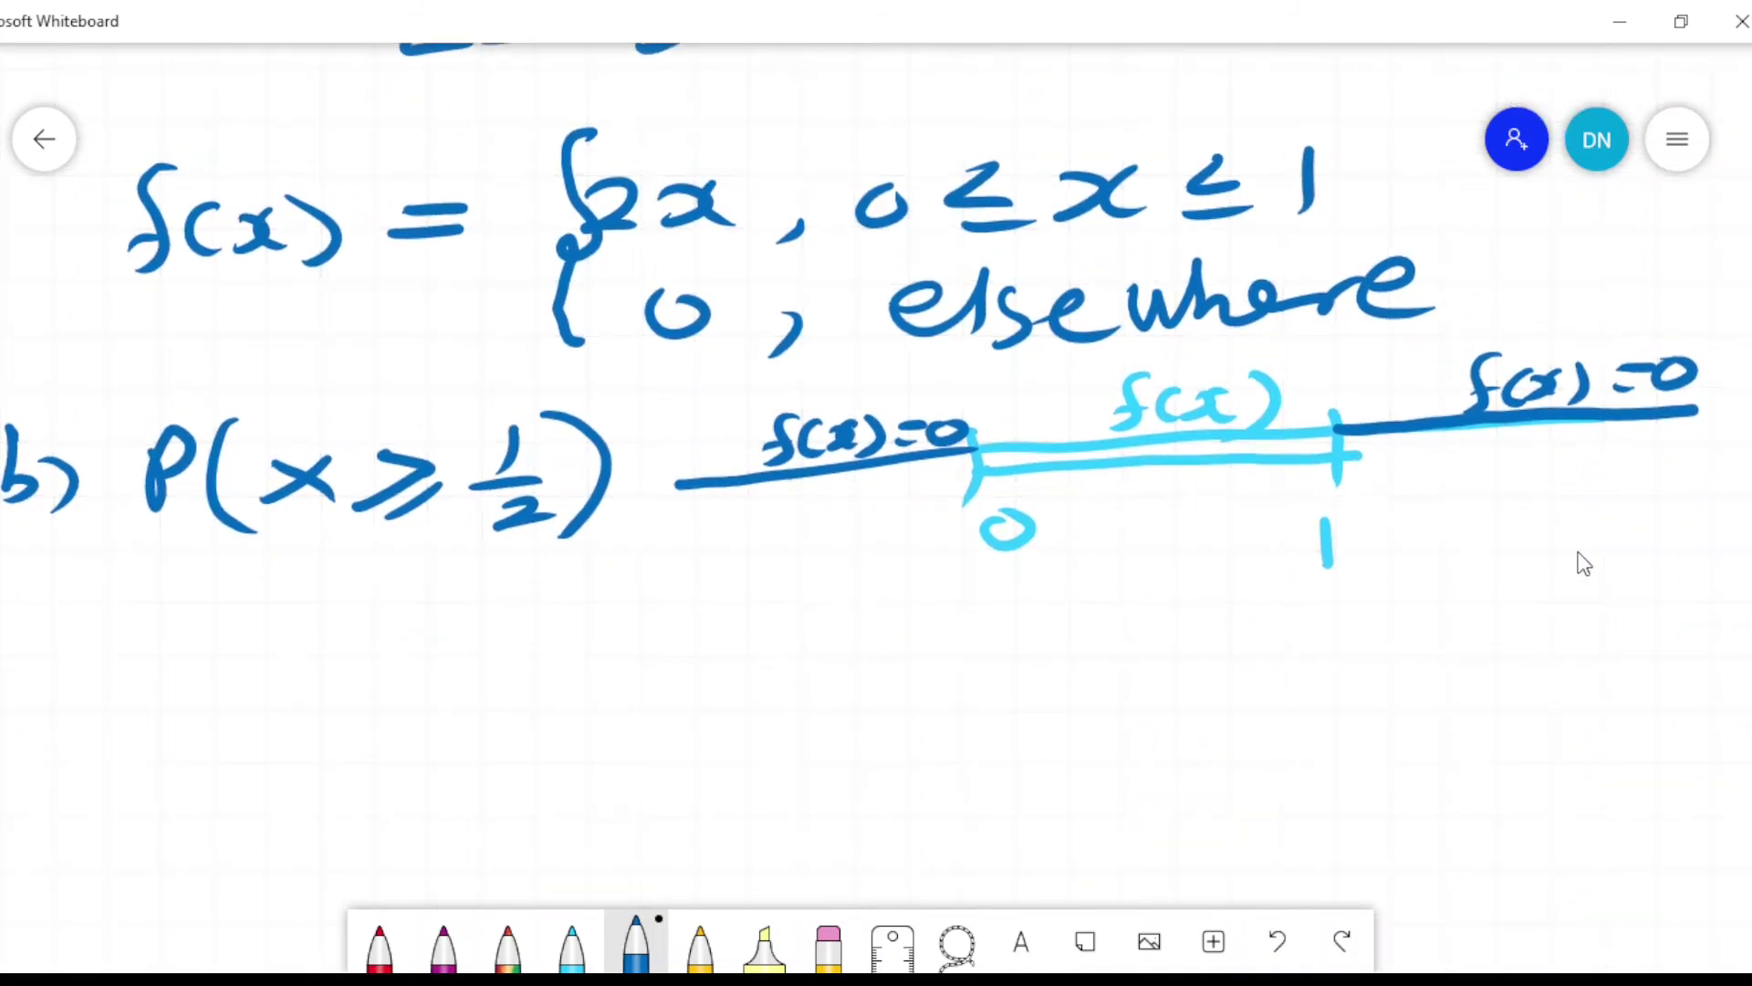
{"action": "left_click_drag", "start_coordinate": [1175, 506], "coordinate": [1177, 522]}
{"action": "left_click_drag", "start_coordinate": [1164, 535], "coordinate": [1185, 535]}
{"action": "mouse_move", "coordinate": [1164, 558]}
{"action": "left_mouse_down"}
{"action": "mouse_move", "coordinate": [1188, 607]}
{"action": "mouse_move", "coordinate": [1234, 616]}
{"action": "mouse_move", "coordinate": [1323, 609]}
{"action": "mouse_move", "coordinate": [1343, 579]}
{"action": "left_mouse_up"}
Step: Write the integral from 1/2 to 1 of 2x dx followed by '='
{"action": "mouse_move", "coordinate": [189, 619]}
{"action": "left_mouse_down"}
{"action": "mouse_move", "coordinate": [92, 800]}
{"action": "mouse_move", "coordinate": [94, 840]}
{"action": "left_mouse_up"}
{"action": "left_click_drag", "start_coordinate": [128, 816], "coordinate": [188, 838]}
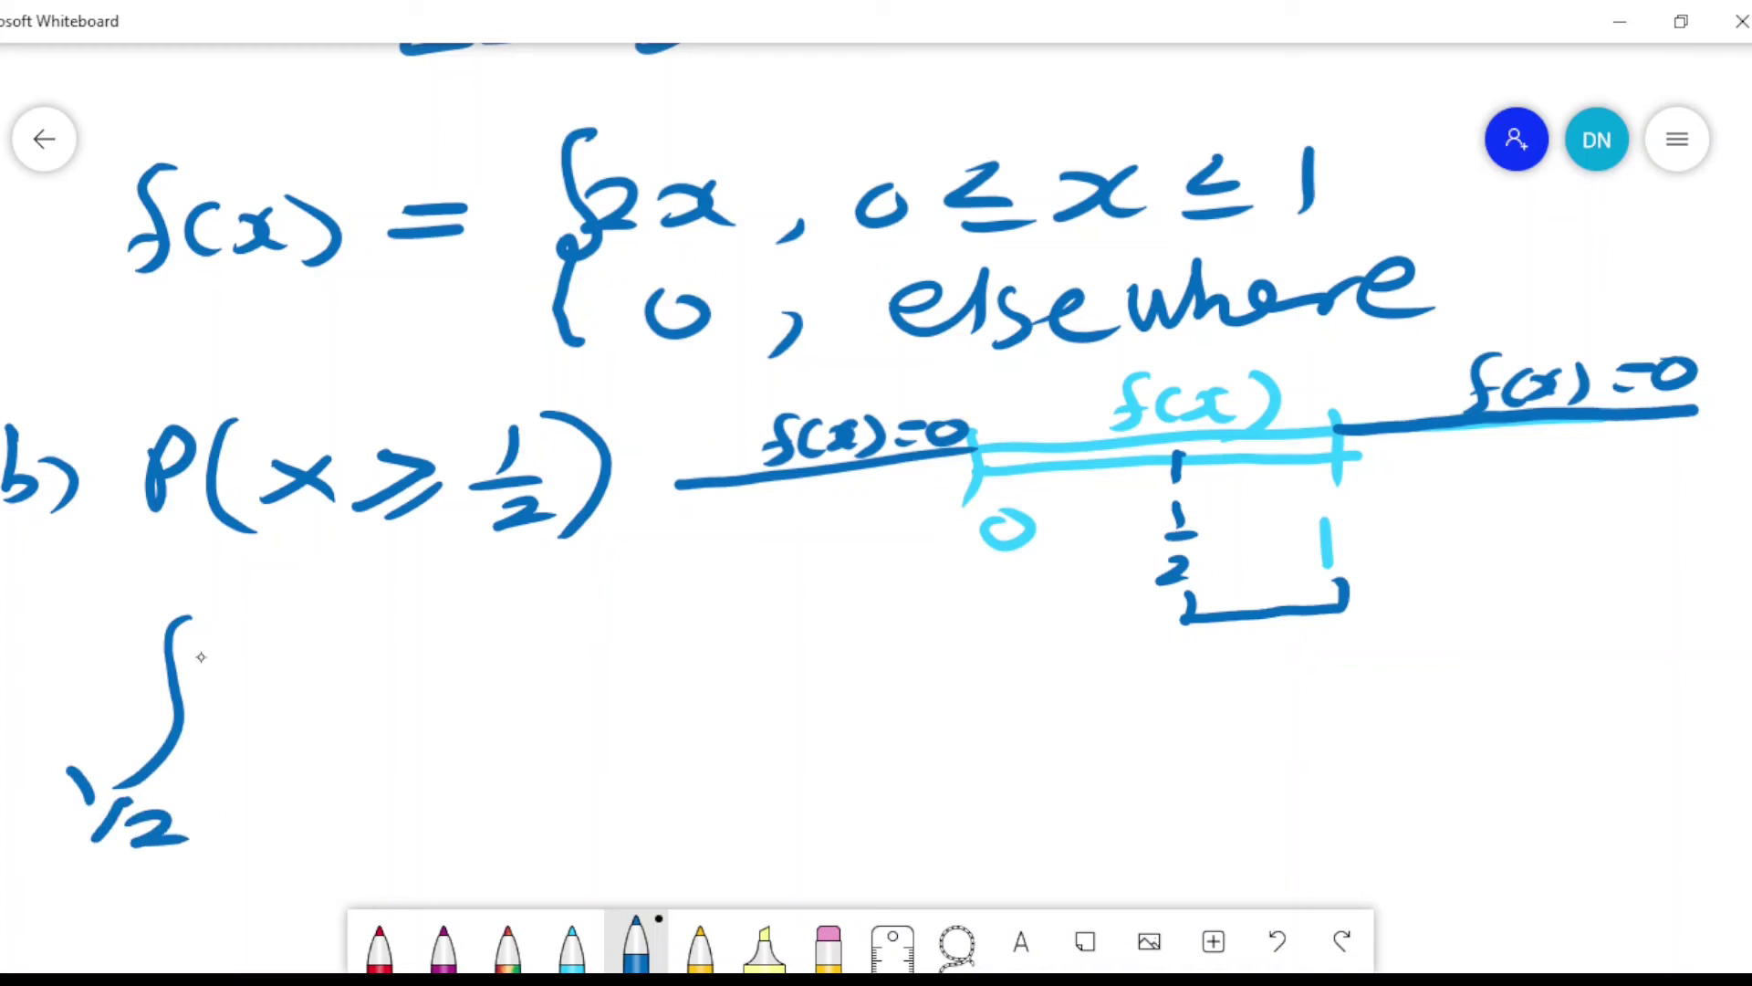
{"action": "left_click_drag", "start_coordinate": [204, 575], "coordinate": [217, 618]}
{"action": "mouse_move", "coordinate": [227, 704]}
{"action": "left_mouse_down"}
{"action": "mouse_move", "coordinate": [230, 741]}
{"action": "mouse_move", "coordinate": [279, 744]}
{"action": "left_mouse_up"}
{"action": "left_click_drag", "start_coordinate": [281, 710], "coordinate": [318, 741]}
{"action": "left_click_drag", "start_coordinate": [421, 671], "coordinate": [421, 737]}
{"action": "left_click_drag", "start_coordinate": [436, 708], "coordinate": [526, 734]}
{"action": "mouse_move", "coordinate": [608, 701]}
{"action": "left_mouse_down"}
{"action": "mouse_move", "coordinate": [676, 689]}
{"action": "mouse_move", "coordinate": [670, 717]}
{"action": "mouse_move", "coordinate": [774, 721]}
{"action": "left_mouse_up"}
Step: Write the antiderivative 2·x²/2 evaluated from 1/2 to 1
{"action": "left_click", "coordinate": [788, 717]}
{"action": "left_click_drag", "start_coordinate": [819, 683], "coordinate": [862, 721]}
{"action": "left_click_drag", "start_coordinate": [872, 677], "coordinate": [890, 717]}
{"action": "left_click_drag", "start_coordinate": [874, 634], "coordinate": [933, 666]}
{"action": "left_click_drag", "start_coordinate": [805, 746], "coordinate": [917, 730]}
{"action": "left_click_drag", "start_coordinate": [844, 755], "coordinate": [922, 775]}
{"action": "mouse_move", "coordinate": [935, 620]}
{"action": "left_mouse_down"}
{"action": "mouse_move", "coordinate": [954, 774]}
{"action": "mouse_move", "coordinate": [1050, 768]}
{"action": "mouse_move", "coordinate": [1060, 809]}
{"action": "left_mouse_up"}
{"action": "left_click_drag", "start_coordinate": [1079, 790], "coordinate": [1121, 809]}
{"action": "left_click_drag", "start_coordinate": [1010, 604], "coordinate": [1015, 646]}
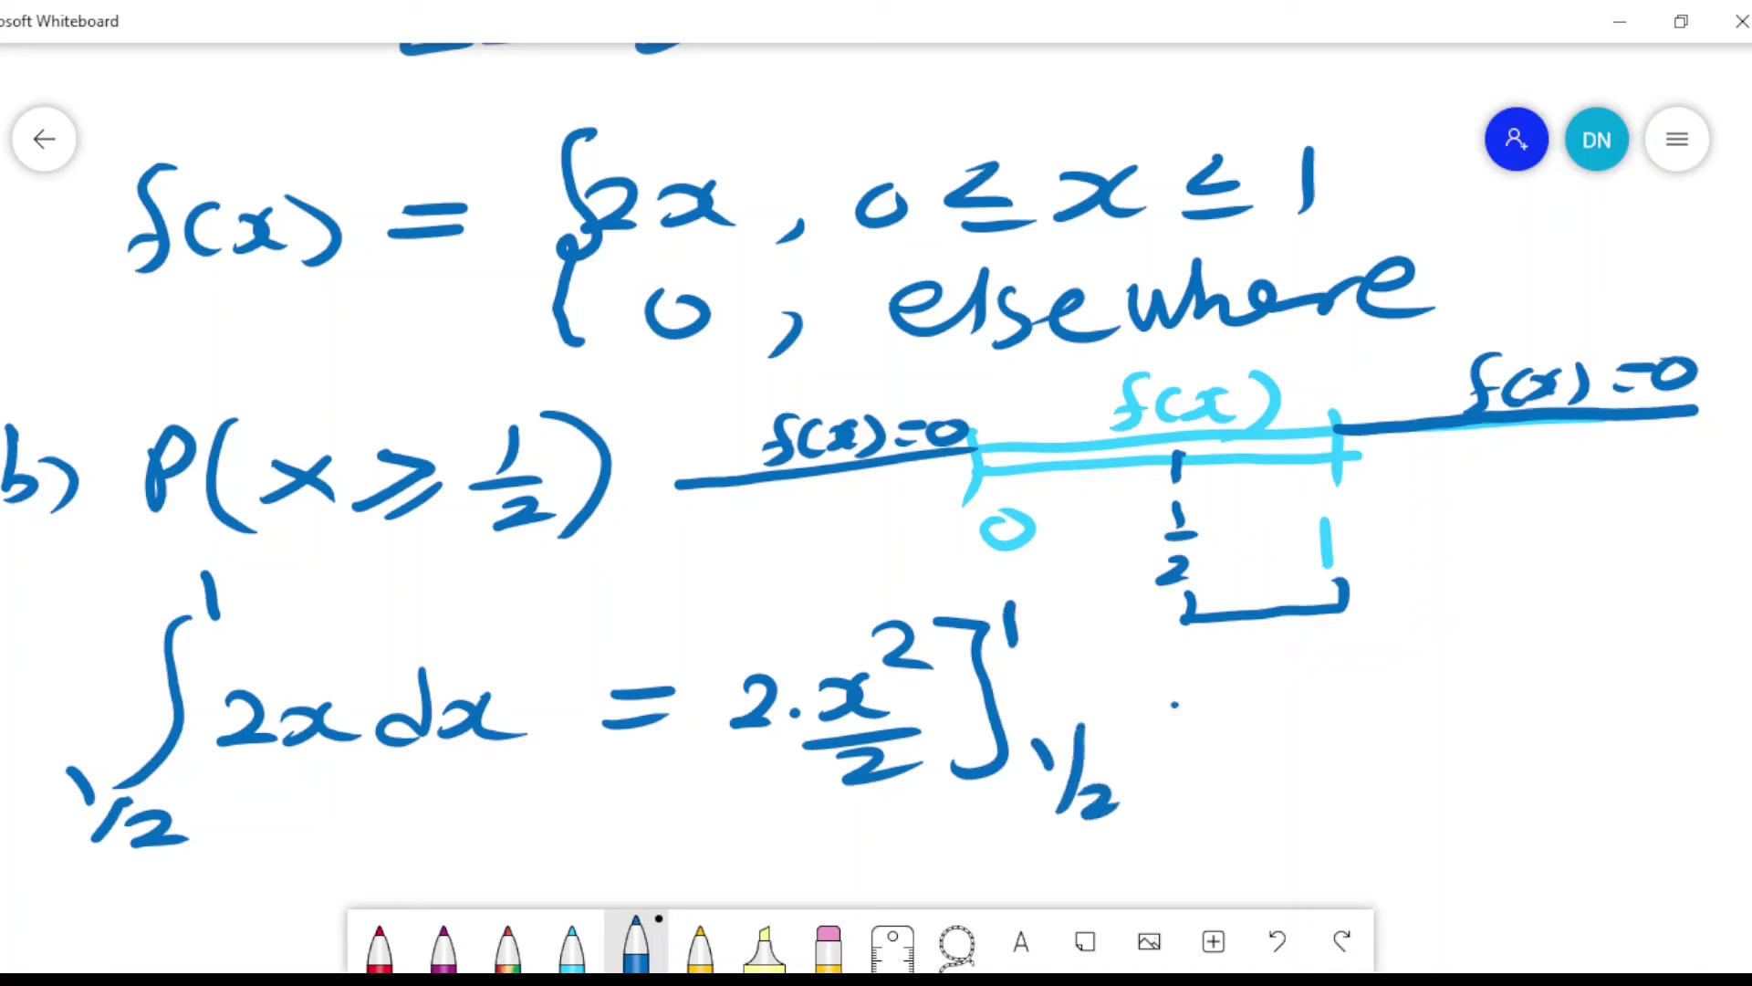
Step: Simplify it to '= [x²]' from 1/2 to 1
{"action": "left_click_drag", "start_coordinate": [1171, 705], "coordinate": [1232, 708]}
{"action": "left_click_drag", "start_coordinate": [1171, 738], "coordinate": [1244, 738]}
{"action": "left_click_drag", "start_coordinate": [1354, 692], "coordinate": [1351, 730]}
{"action": "left_click_drag", "start_coordinate": [1440, 676], "coordinate": [1440, 726]}
{"action": "mouse_move", "coordinate": [1415, 639]}
{"action": "left_mouse_down"}
{"action": "mouse_move", "coordinate": [1463, 664]}
{"action": "mouse_move", "coordinate": [1501, 619]}
{"action": "mouse_move", "coordinate": [1465, 769]}
{"action": "left_mouse_up"}
{"action": "left_click_drag", "start_coordinate": [1550, 727], "coordinate": [1554, 796]}
{"action": "left_click_drag", "start_coordinate": [1572, 771], "coordinate": [1611, 802]}
{"action": "left_click_drag", "start_coordinate": [1521, 588], "coordinate": [1516, 625]}
{"action": "mouse_move", "coordinate": [1332, 649]}
{"action": "left_mouse_down"}
{"action": "mouse_move", "coordinate": [1296, 657]}
{"action": "mouse_move", "coordinate": [1340, 796]}
{"action": "left_mouse_up"}
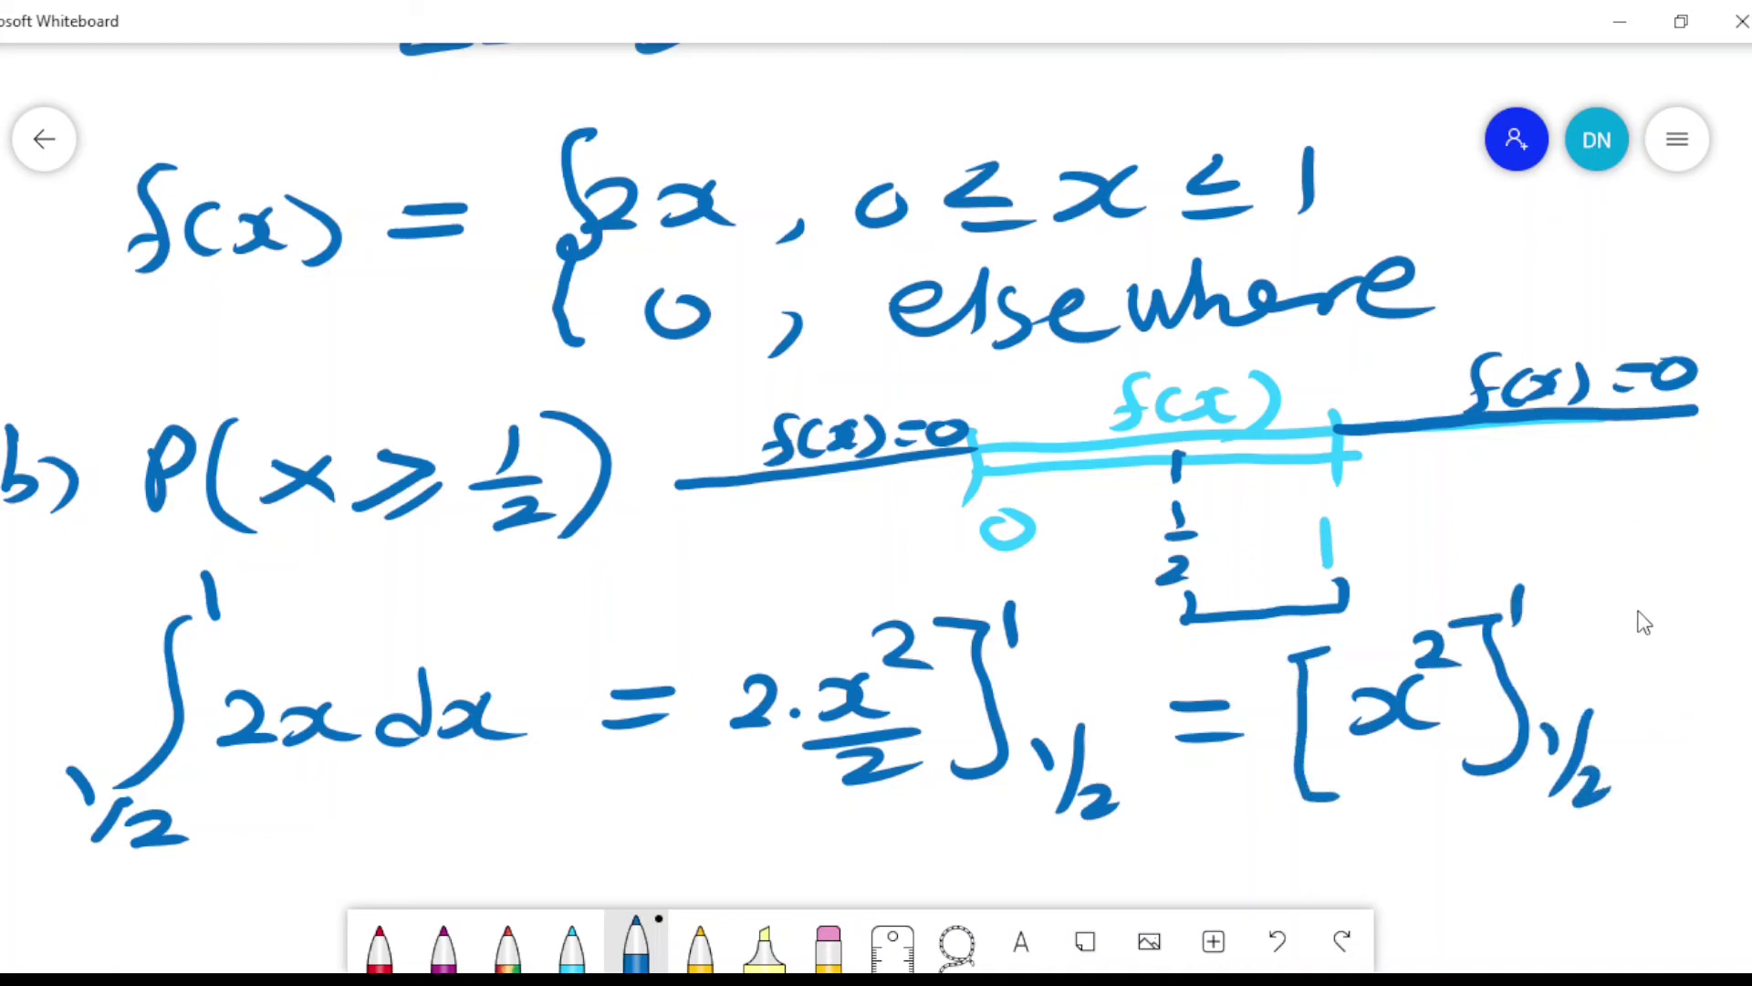
Step: On a new line below, write = 1² − (1/2)²
{"action": "scroll", "coordinate": [1644, 621], "scroll_direction": "down", "scroll_amount": 3}
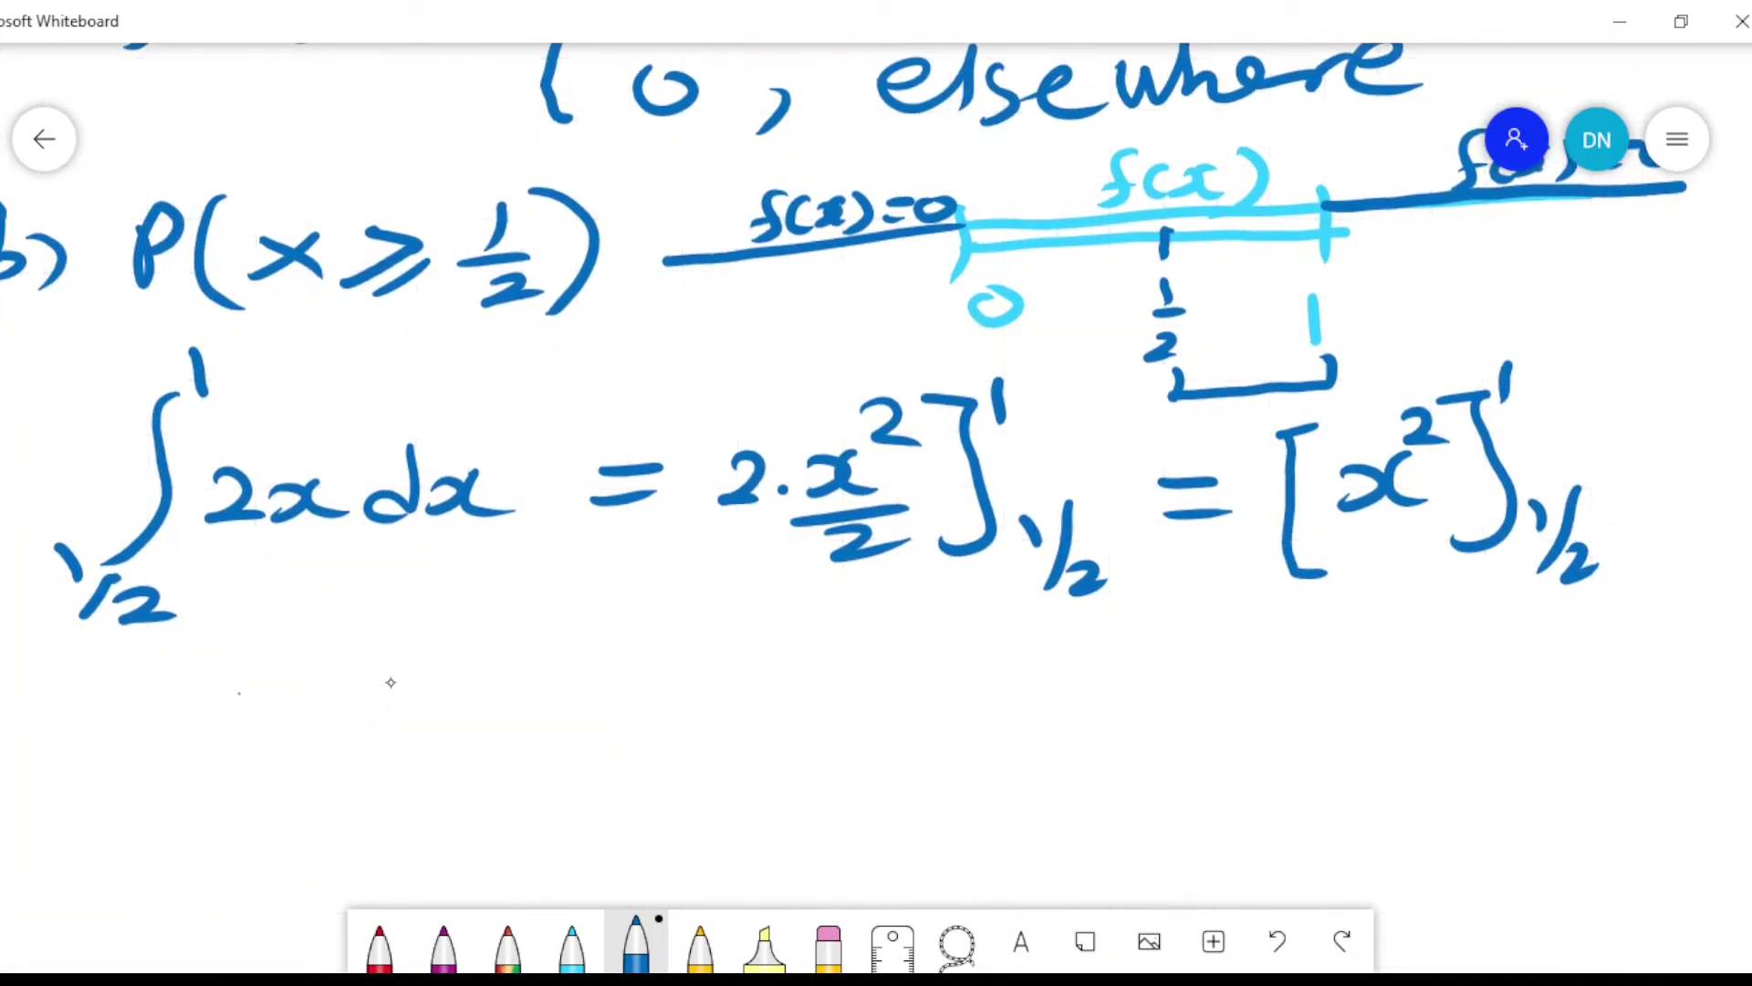
{"action": "left_click_drag", "start_coordinate": [226, 694], "coordinate": [307, 691]}
{"action": "left_click_drag", "start_coordinate": [249, 722], "coordinate": [325, 720]}
{"action": "left_click_drag", "start_coordinate": [396, 678], "coordinate": [388, 733]}
{"action": "left_click_drag", "start_coordinate": [418, 639], "coordinate": [556, 698]}
{"action": "mouse_move", "coordinate": [599, 650]}
{"action": "left_mouse_down"}
{"action": "mouse_move", "coordinate": [602, 710]}
{"action": "mouse_move", "coordinate": [624, 710]}
{"action": "left_mouse_up"}
{"action": "left_click_drag", "start_coordinate": [602, 728], "coordinate": [644, 753]}
{"action": "left_click_drag", "start_coordinate": [644, 646], "coordinate": [648, 755]}
{"action": "left_click_drag", "start_coordinate": [575, 650], "coordinate": [639, 759]}
{"action": "left_click_drag", "start_coordinate": [693, 624], "coordinate": [742, 648]}
Step: Continue with = 1 − 1/4 = 3/4 and double-underline the answer 3/4
{"action": "left_click_drag", "start_coordinate": [777, 681], "coordinate": [826, 678]}
{"action": "left_click_drag", "start_coordinate": [769, 713], "coordinate": [826, 708]}
{"action": "mouse_move", "coordinate": [897, 650]}
{"action": "left_mouse_down"}
{"action": "mouse_move", "coordinate": [899, 710]}
{"action": "mouse_move", "coordinate": [1004, 686]}
{"action": "left_mouse_up"}
{"action": "left_click_drag", "start_coordinate": [1061, 641], "coordinate": [1042, 746]}
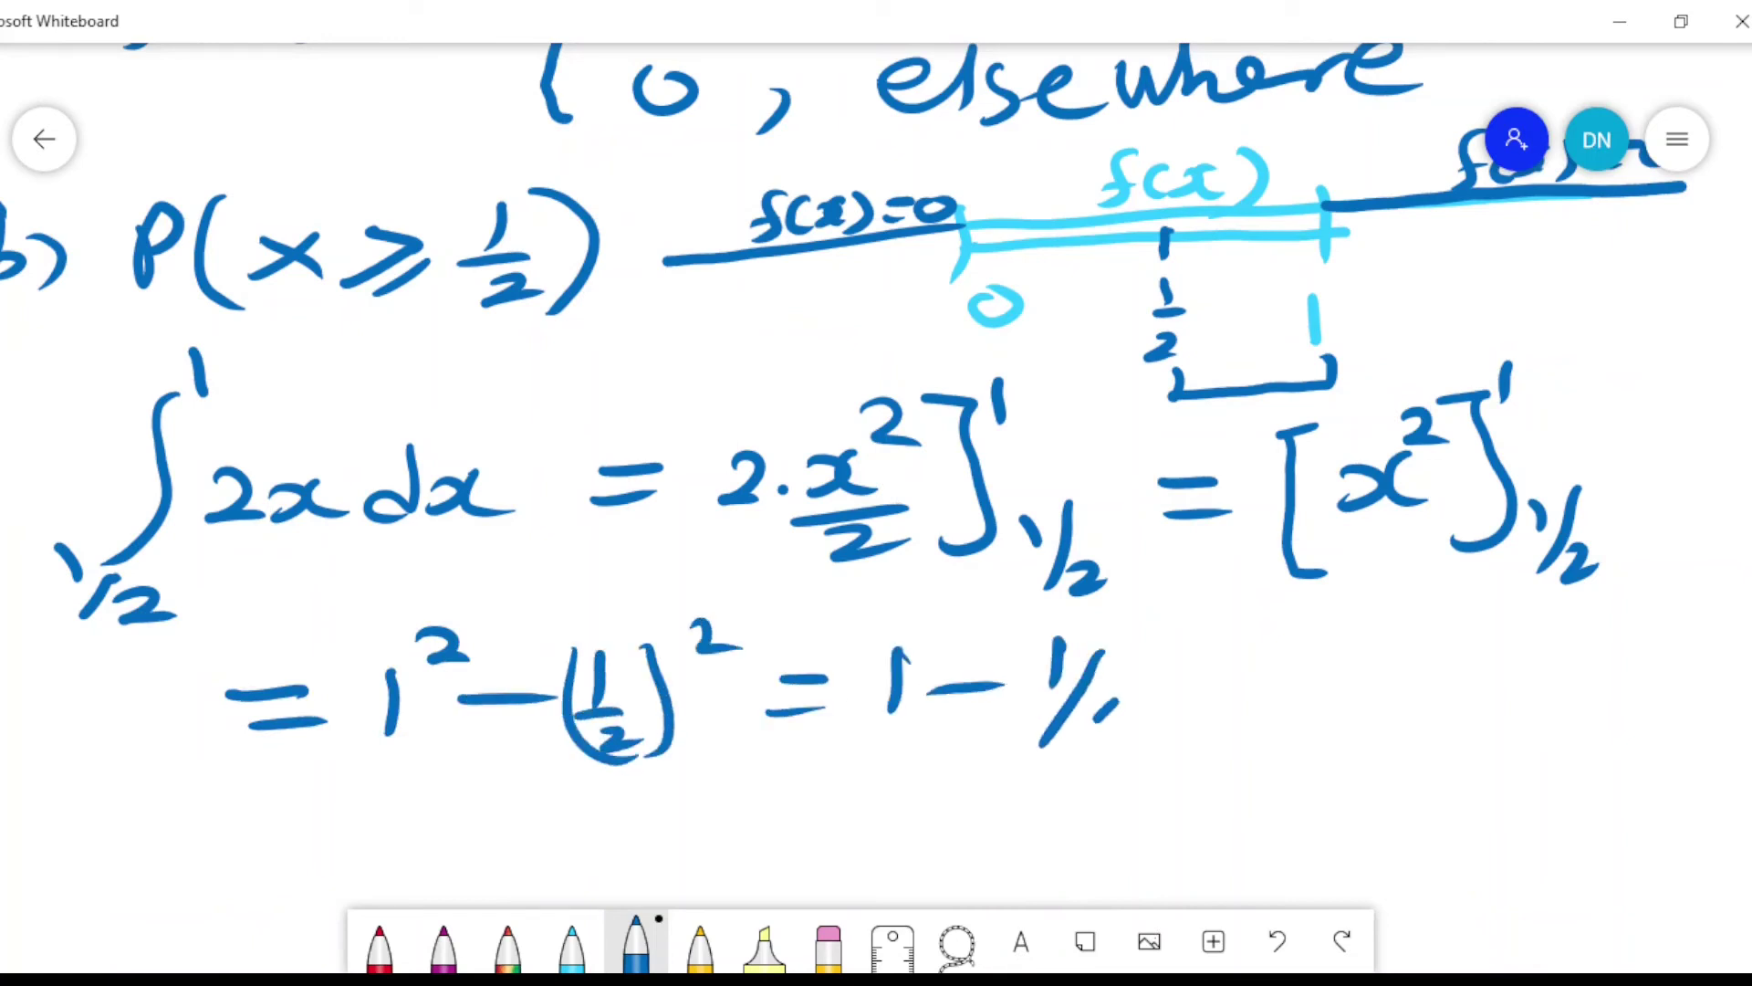
{"action": "left_click_drag", "start_coordinate": [1121, 699], "coordinate": [1159, 717]}
{"action": "left_click_drag", "start_coordinate": [1153, 702], "coordinate": [1136, 754]}
{"action": "left_click_drag", "start_coordinate": [1243, 680], "coordinate": [1307, 673]}
{"action": "left_click_drag", "start_coordinate": [1238, 718], "coordinate": [1313, 710]}
{"action": "left_click_drag", "start_coordinate": [1365, 649], "coordinate": [1363, 701]}
{"action": "left_click_drag", "start_coordinate": [1469, 641], "coordinate": [1376, 751]}
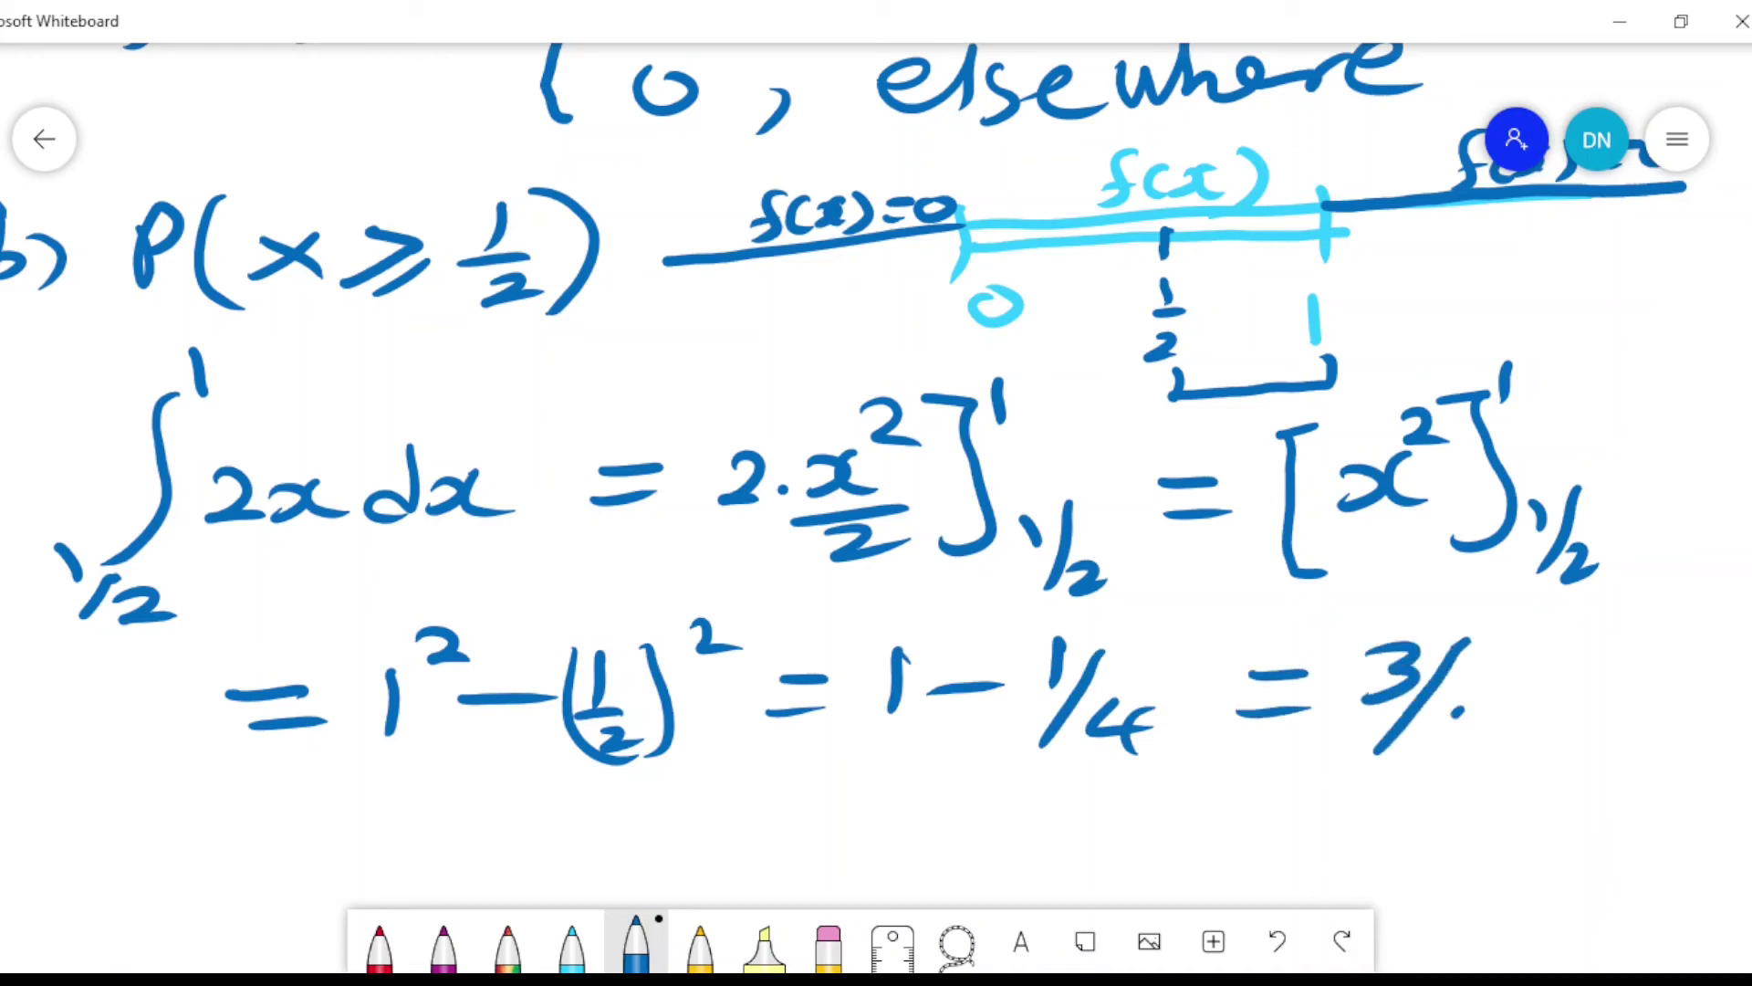
{"action": "left_click_drag", "start_coordinate": [1458, 708], "coordinate": [1496, 732]}
{"action": "left_click_drag", "start_coordinate": [1480, 721], "coordinate": [1460, 768]}
{"action": "left_click_drag", "start_coordinate": [1324, 797], "coordinate": [1502, 773]}
{"action": "left_click_drag", "start_coordinate": [1385, 809], "coordinate": [1469, 799]}
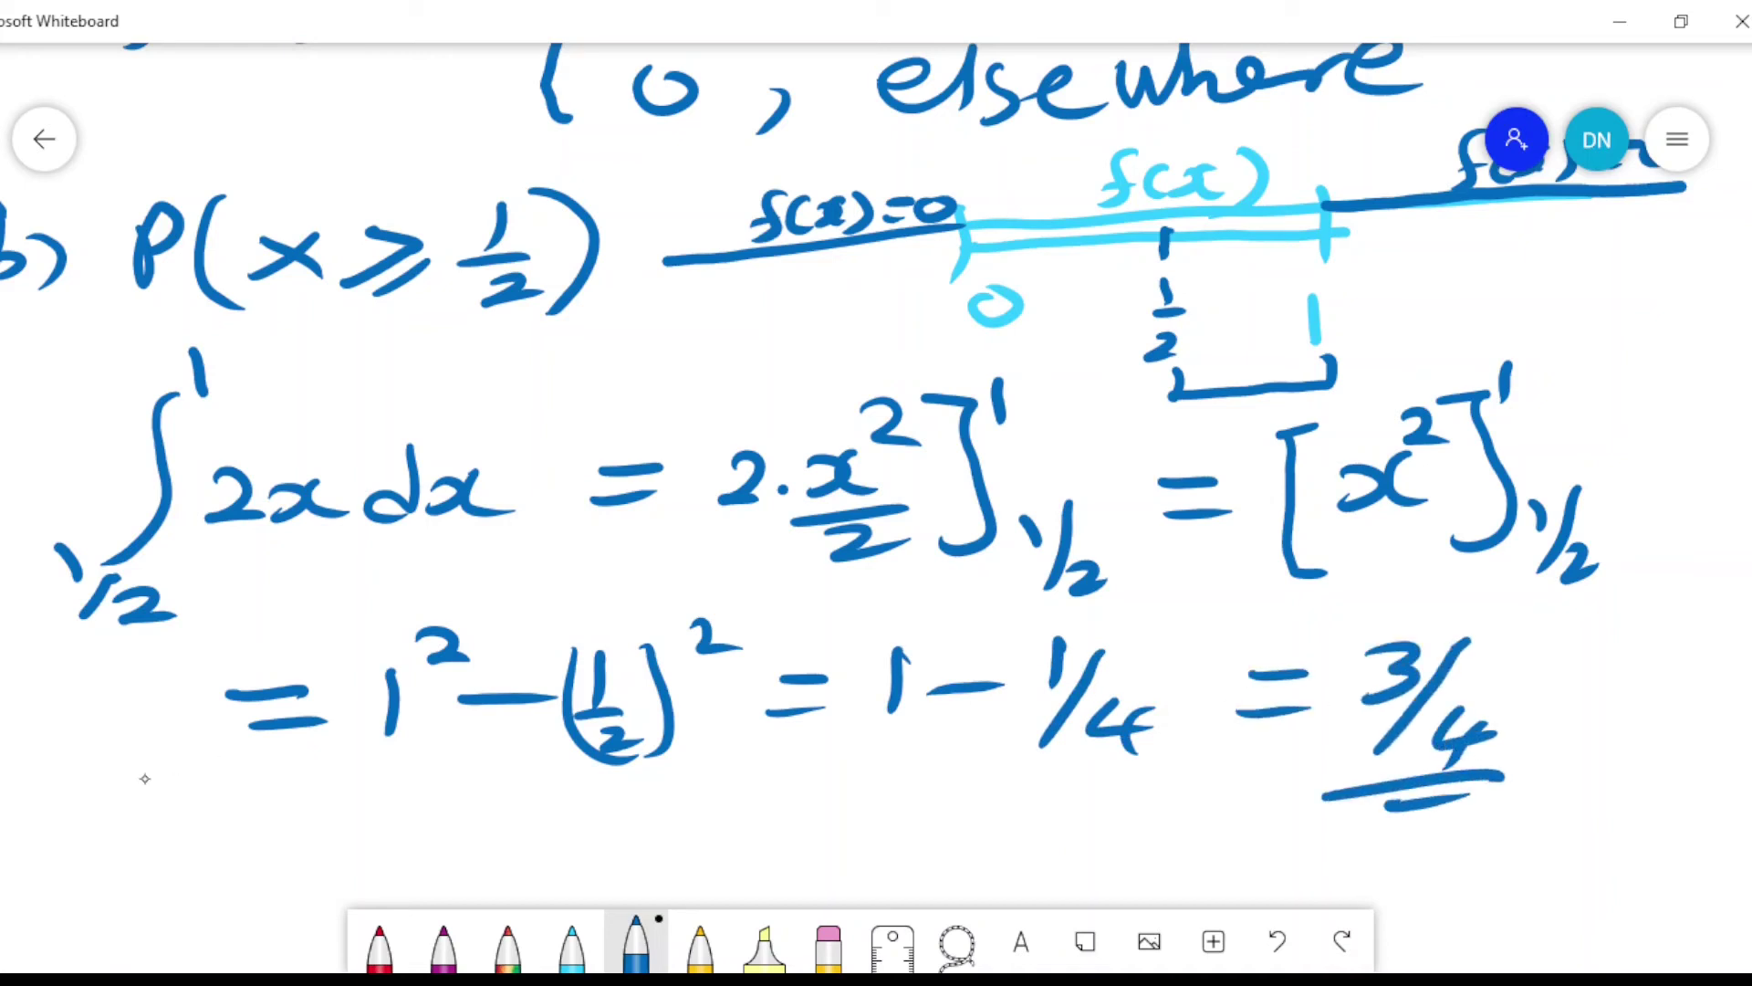
Step: Add an underlined 'Note' stating 0 ≤ P(x) ≤ 1
{"action": "mouse_move", "coordinate": [55, 867]}
{"action": "left_mouse_down"}
{"action": "mouse_move", "coordinate": [107, 858]}
{"action": "mouse_move", "coordinate": [115, 809]}
{"action": "left_mouse_up"}
{"action": "mouse_move", "coordinate": [163, 832]}
{"action": "left_mouse_down"}
{"action": "mouse_move", "coordinate": [192, 863]}
{"action": "mouse_move", "coordinate": [206, 824]}
{"action": "left_mouse_up"}
{"action": "left_click_drag", "start_coordinate": [228, 835], "coordinate": [274, 866]}
{"action": "left_click_drag", "start_coordinate": [9, 889], "coordinate": [298, 883]}
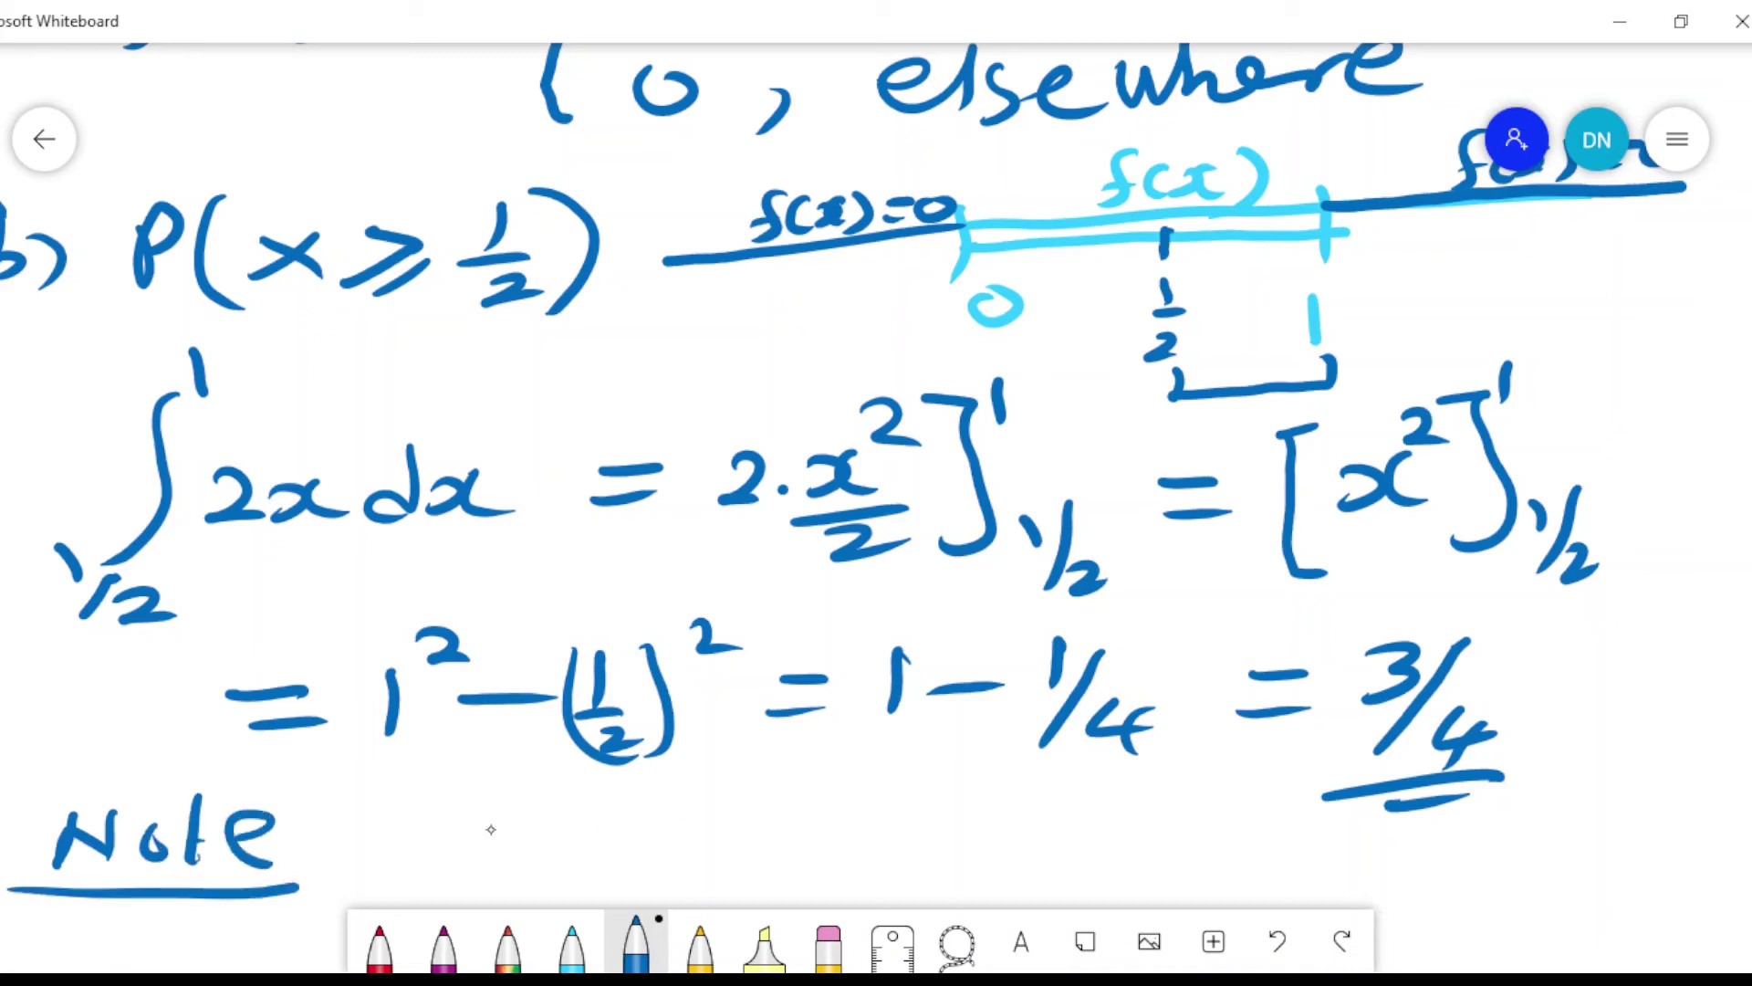
{"action": "left_click_drag", "start_coordinate": [408, 832], "coordinate": [413, 829]}
{"action": "mouse_move", "coordinate": [547, 812]}
{"action": "left_mouse_down"}
{"action": "mouse_move", "coordinate": [525, 821]}
{"action": "mouse_move", "coordinate": [548, 852]}
{"action": "left_mouse_up"}
{"action": "left_click_drag", "start_coordinate": [493, 882], "coordinate": [586, 876]}
{"action": "mouse_move", "coordinate": [644, 820]}
{"action": "left_mouse_down"}
{"action": "mouse_move", "coordinate": [654, 867]}
{"action": "mouse_move", "coordinate": [659, 838]}
{"action": "left_mouse_up"}
{"action": "mouse_move", "coordinate": [716, 822]}
{"action": "left_mouse_down"}
{"action": "mouse_move", "coordinate": [708, 863]}
{"action": "mouse_move", "coordinate": [786, 822]}
{"action": "mouse_move", "coordinate": [786, 872]}
{"action": "left_mouse_up"}
{"action": "mouse_move", "coordinate": [917, 810]}
{"action": "left_mouse_down"}
{"action": "mouse_move", "coordinate": [875, 832]}
{"action": "mouse_move", "coordinate": [931, 847]}
{"action": "left_mouse_up"}
{"action": "left_click_drag", "start_coordinate": [867, 872], "coordinate": [1004, 872]}
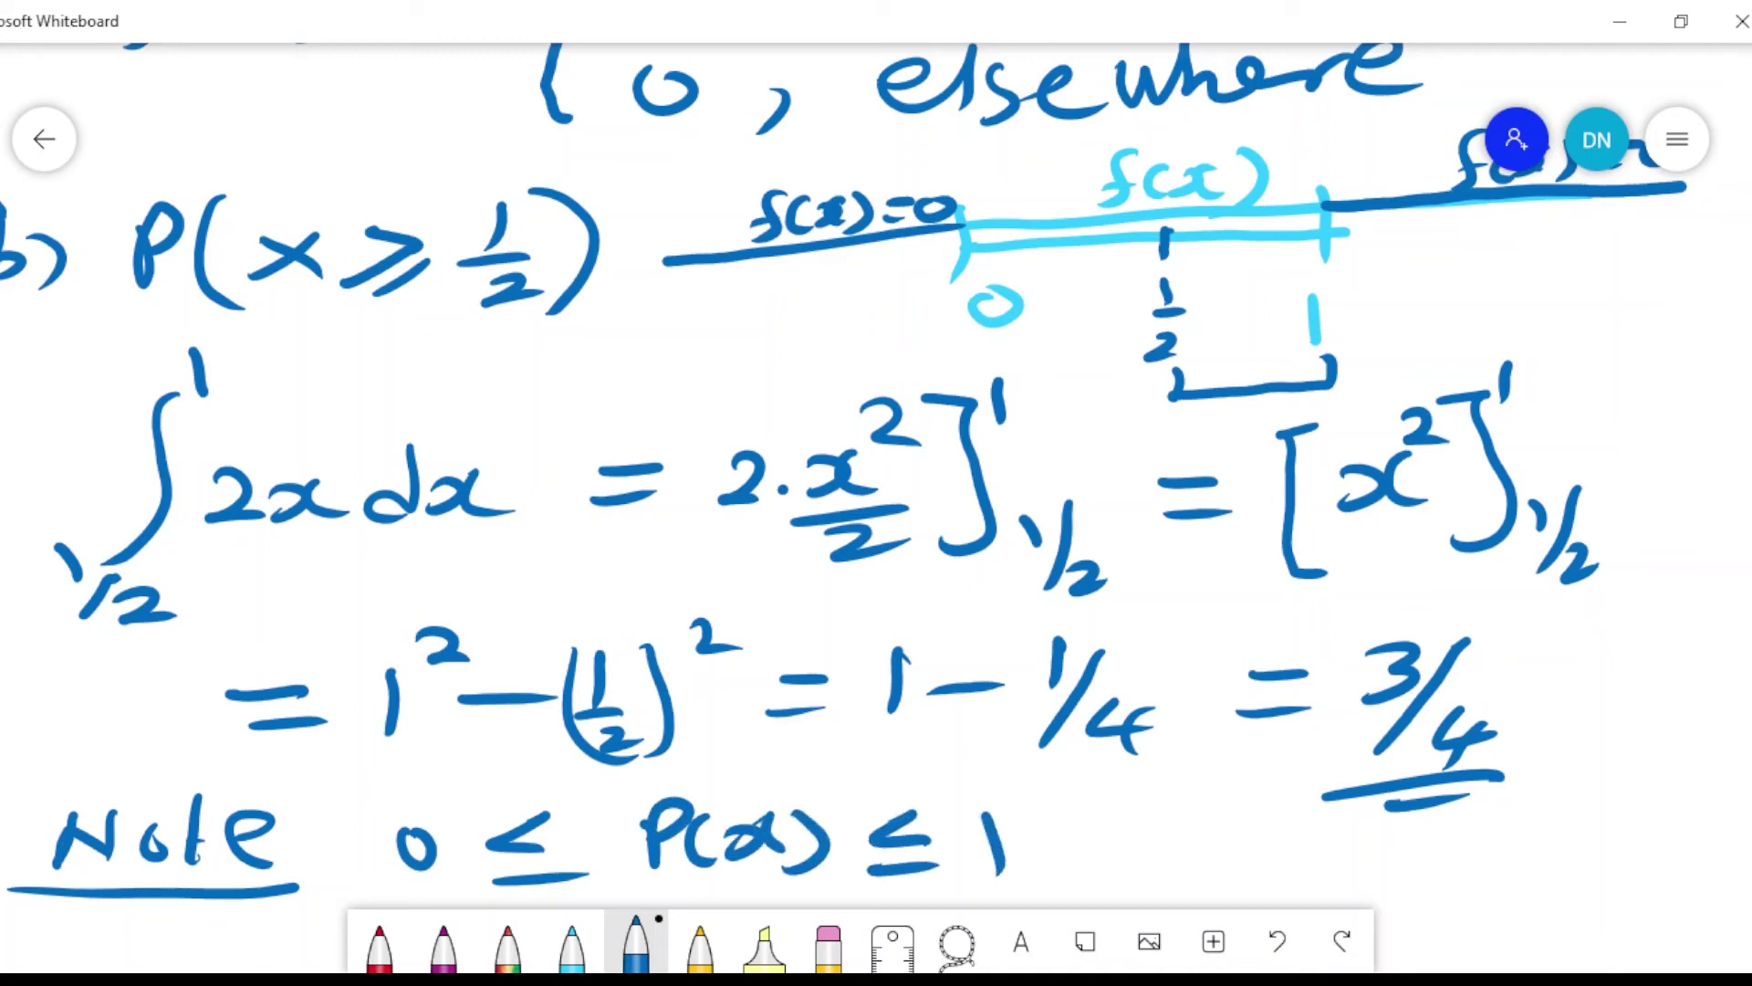